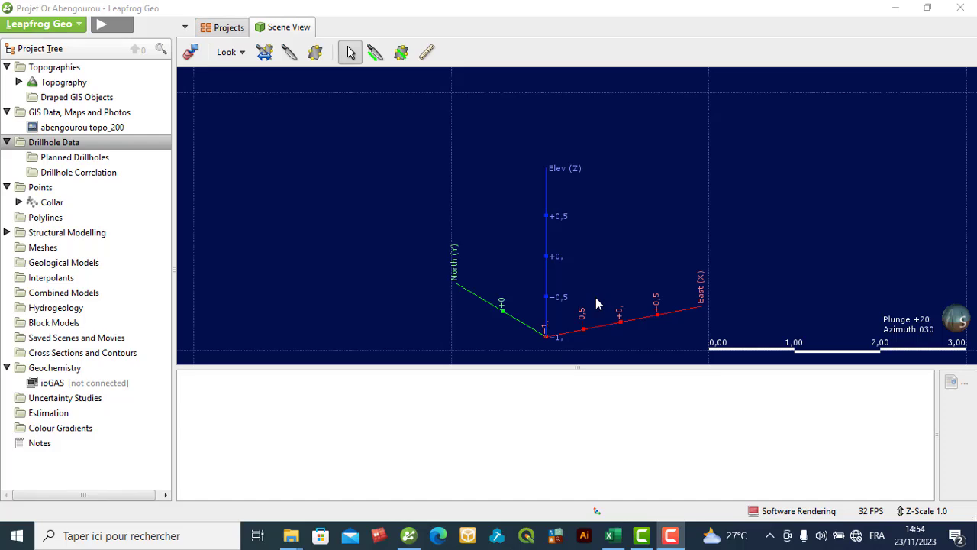
# - Switch to File Explorer and open the Survey CSV file from the Donnees_abengourou folder
pyautogui.rightClick(67, 146)
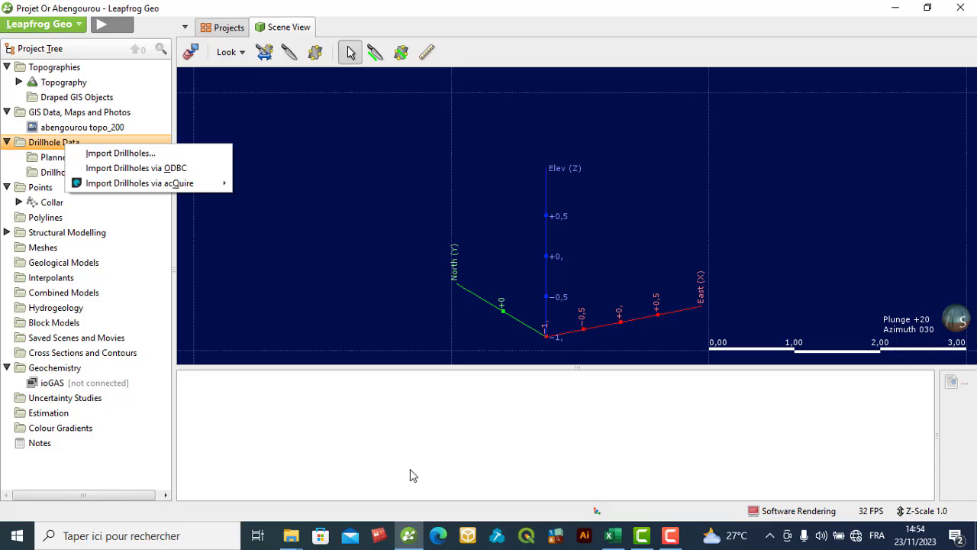
pyautogui.click(615, 537)
pyautogui.click(616, 536)
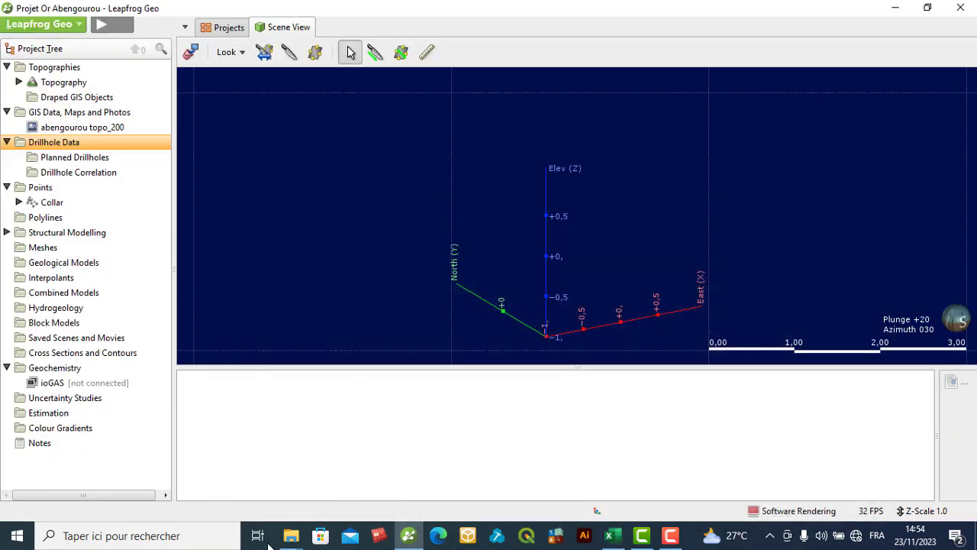
pyautogui.moveTo(289, 539)
pyautogui.click(222, 486)
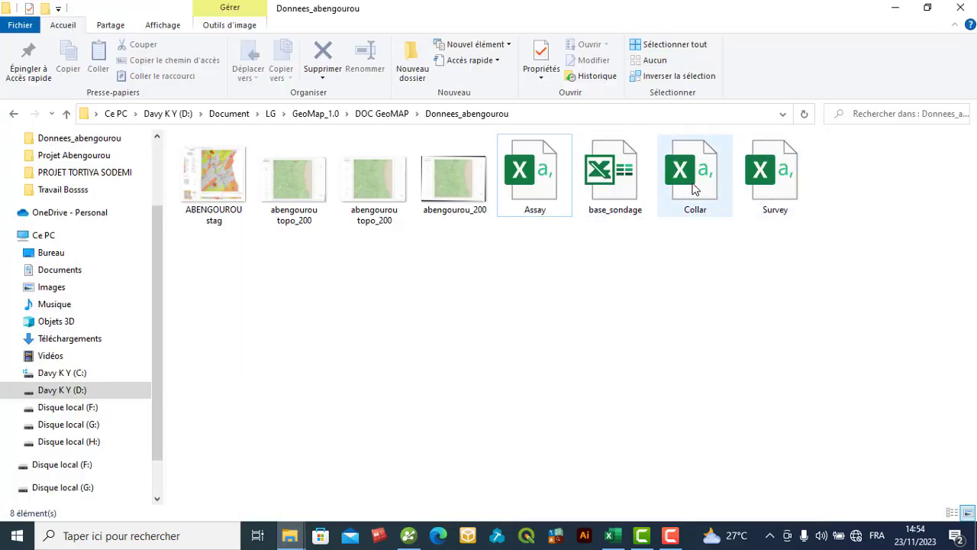
pyautogui.doubleClick(756, 191)
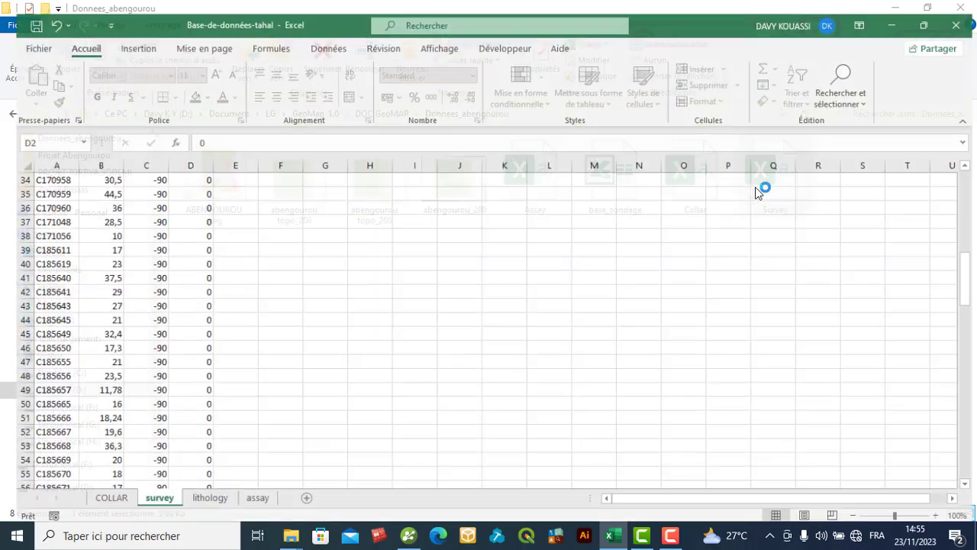
# - Replace every comma with a period throughout the Survey sheet
pyautogui.scroll(-6, 271, 266)
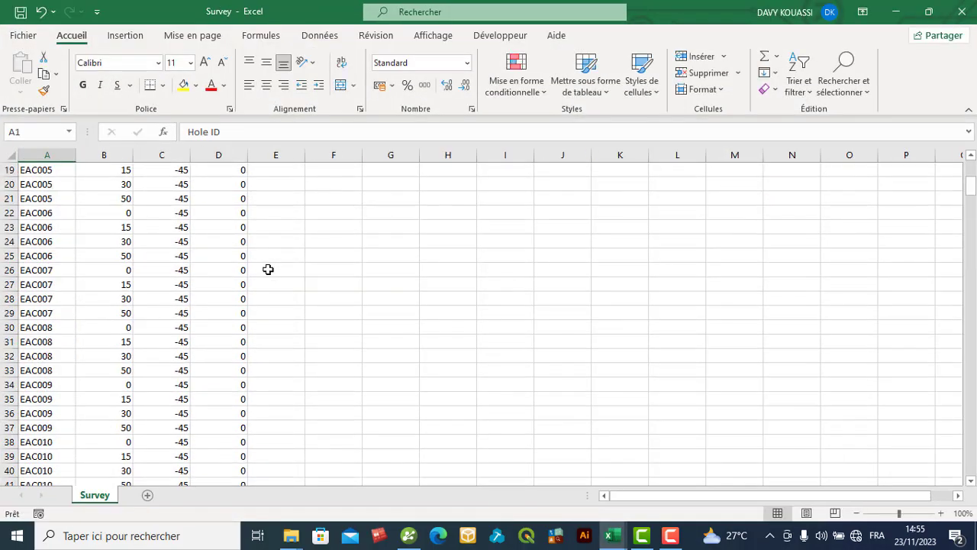
pyautogui.scroll(-20, 268, 270)
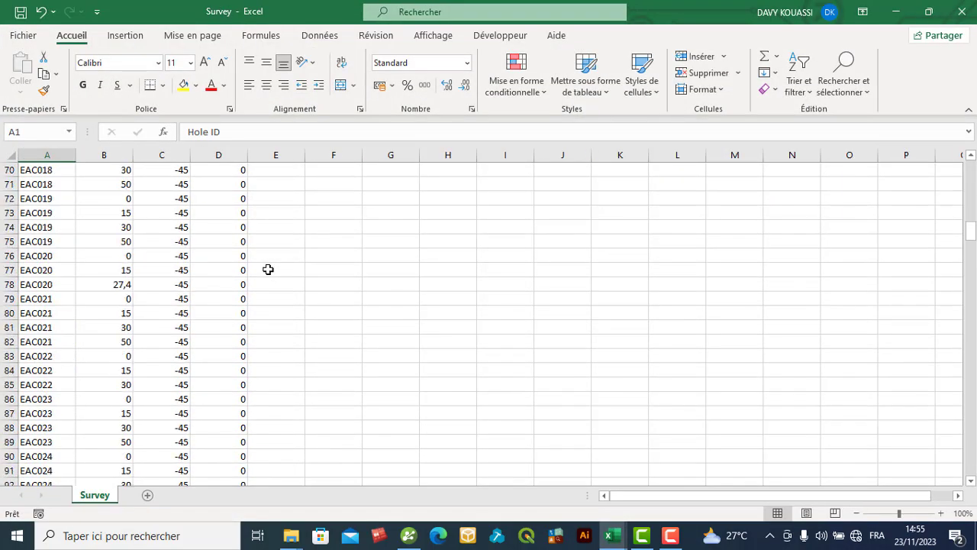
pyautogui.scroll(-20, 268, 270)
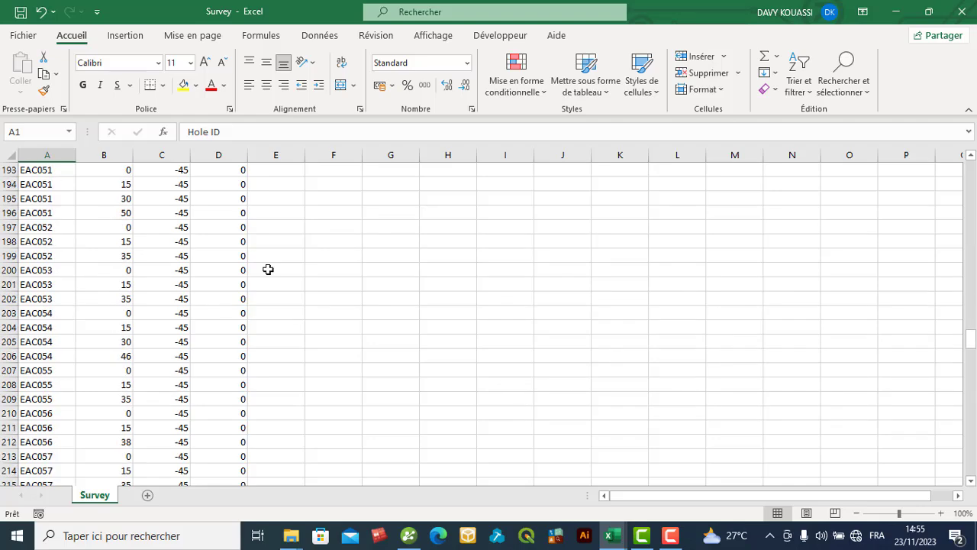
pyautogui.scroll(-20, 268, 270)
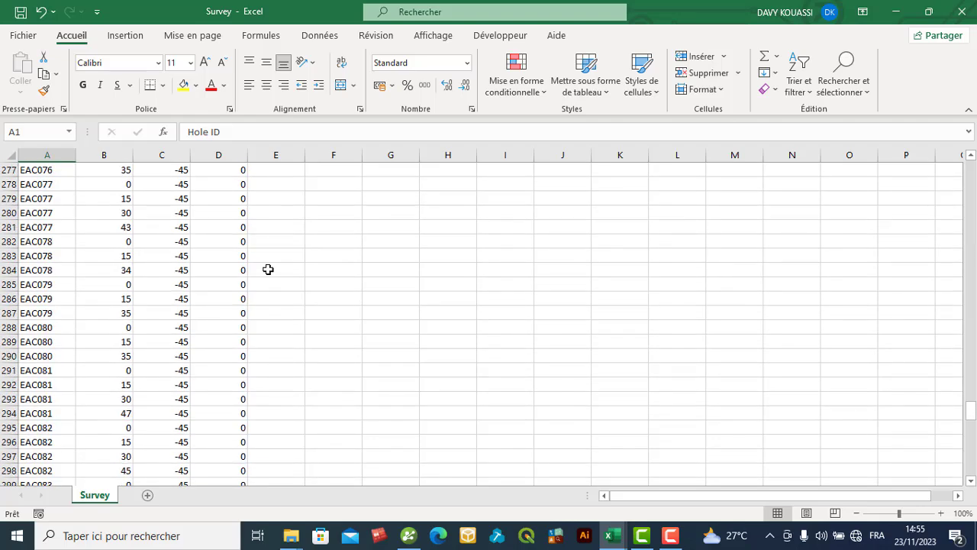
pyautogui.scroll(-17, 268, 269)
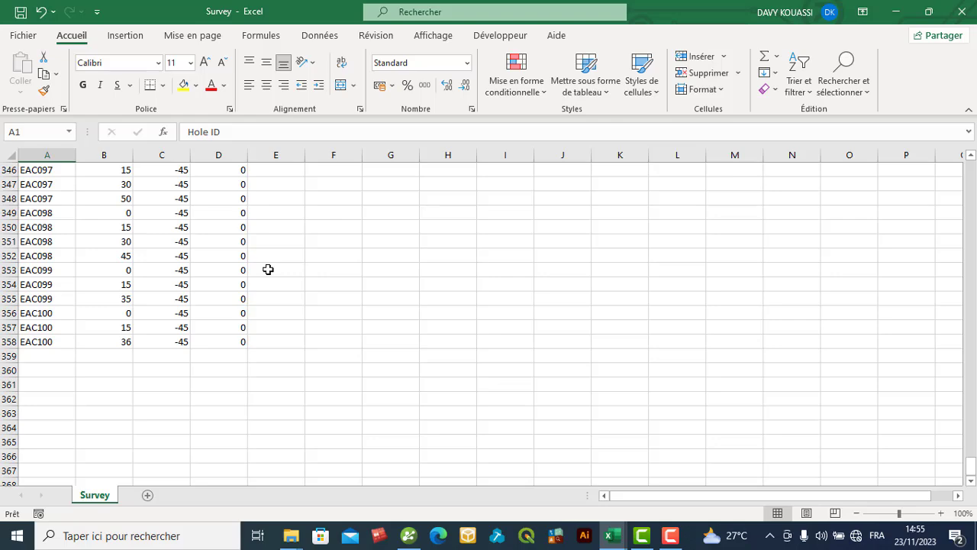
pyautogui.scroll(20, 268, 270)
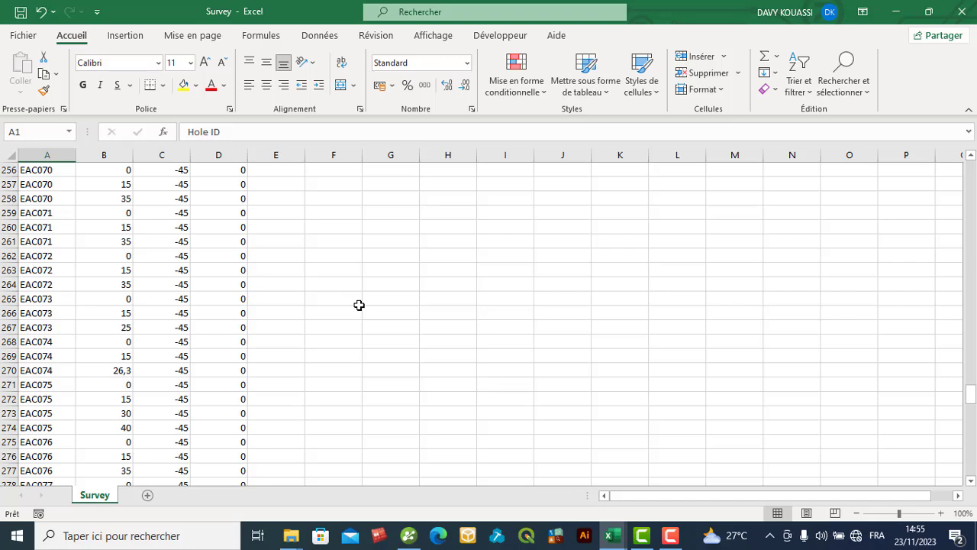
pyautogui.hotkey('ctrl', 'h')
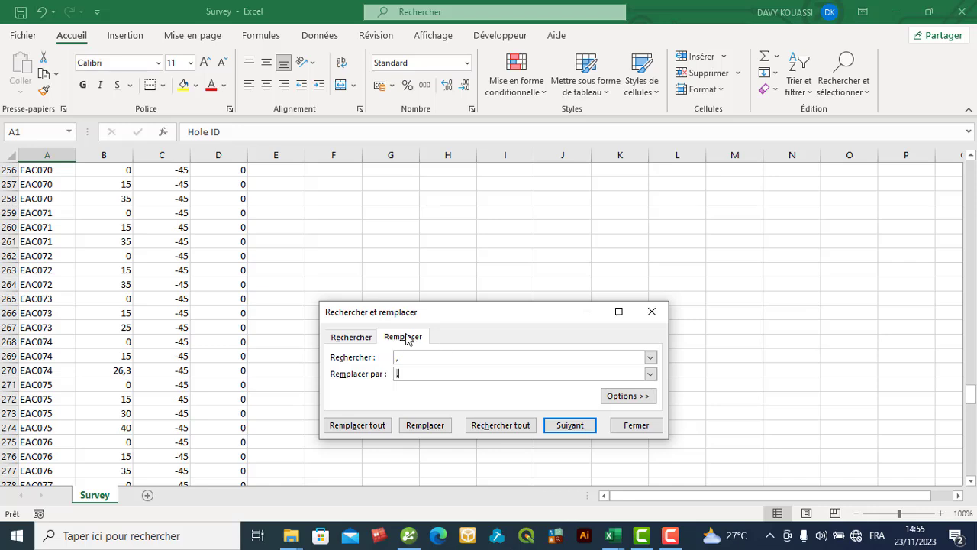
pyautogui.write('.')
pyautogui.click(364, 426)
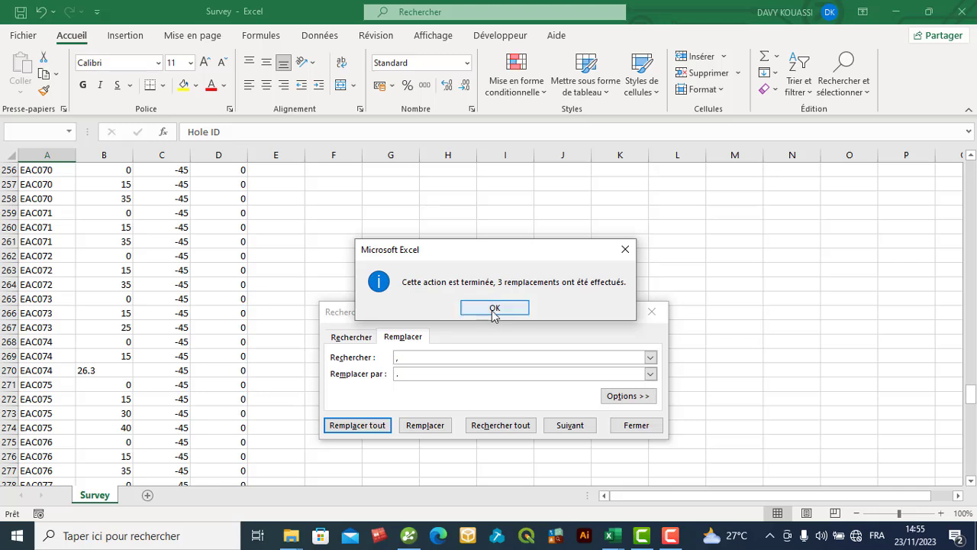
pyautogui.click(494, 310)
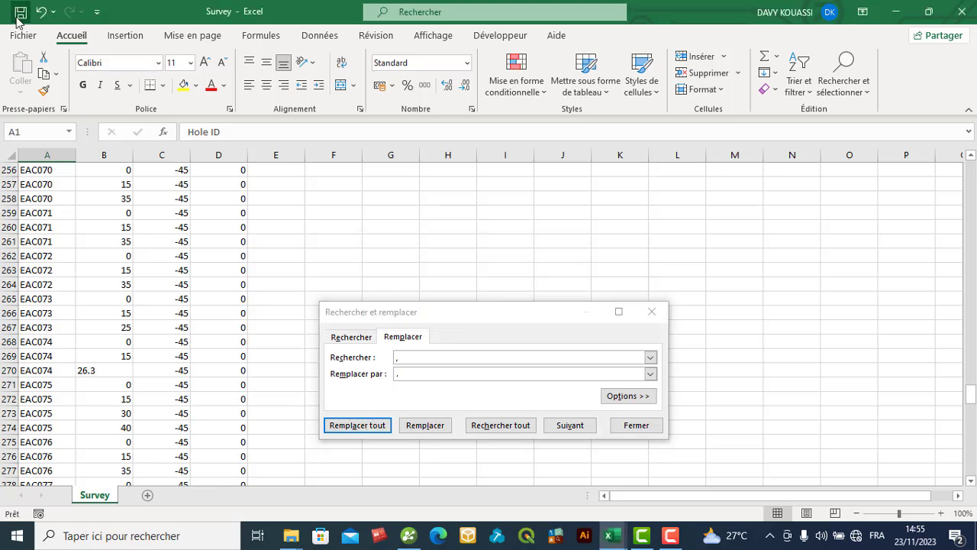
pyautogui.click(652, 313)
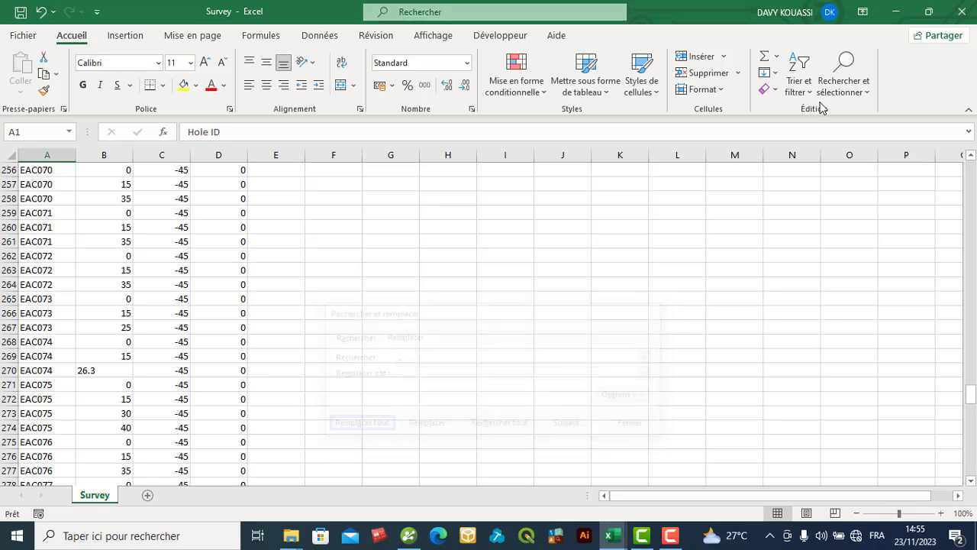
# - Close the Survey workbook, leaving the Base-de-données-tahal workbook open
pyautogui.click(896, 15)
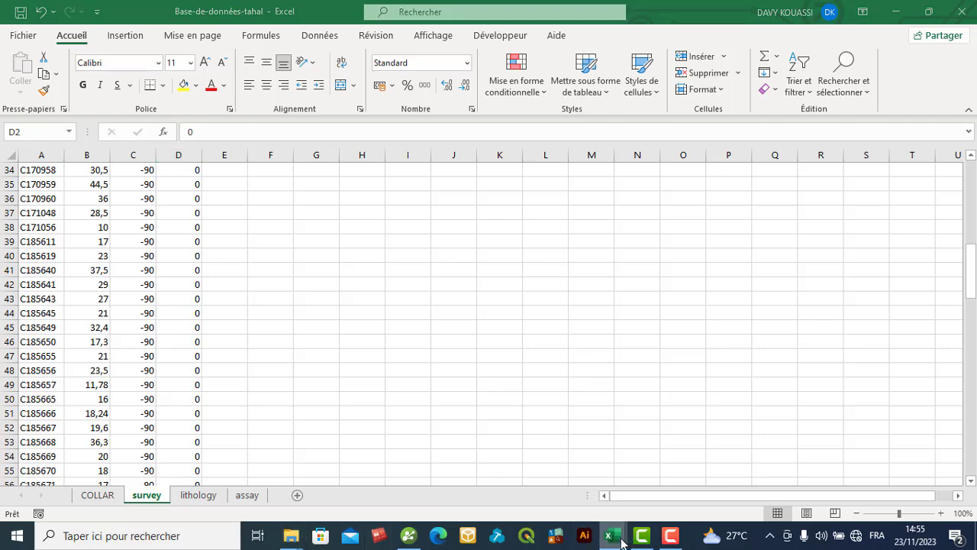
pyautogui.moveTo(611, 536)
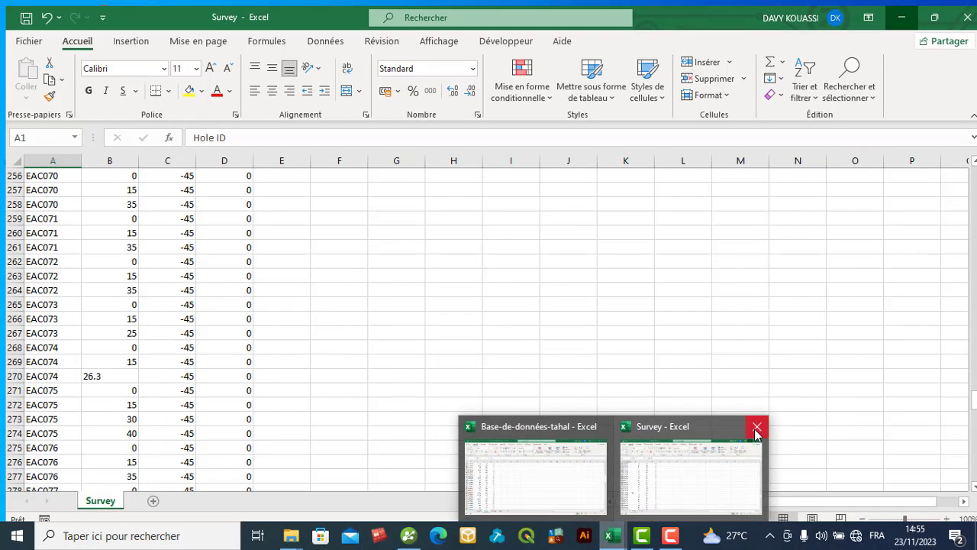
pyautogui.click(756, 428)
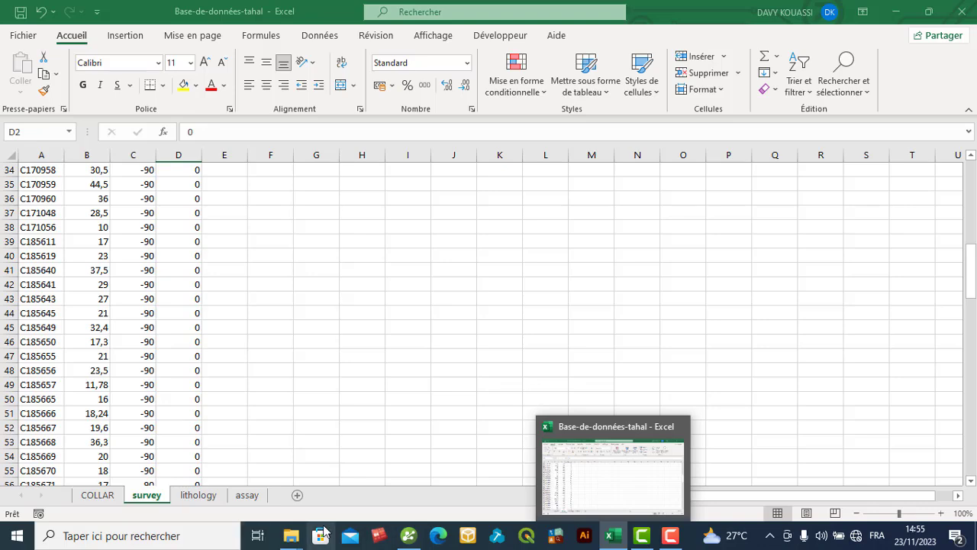
# - Switch to the Projet Abengourou folder in File Explorer and open its Collar CSV file
pyautogui.moveTo(290, 539)
pyautogui.click(361, 473)
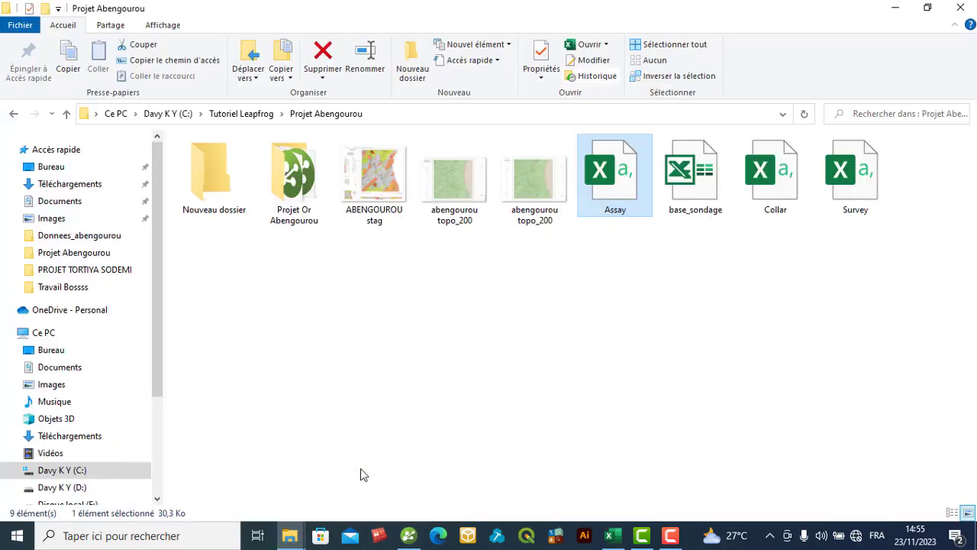
pyautogui.doubleClick(786, 191)
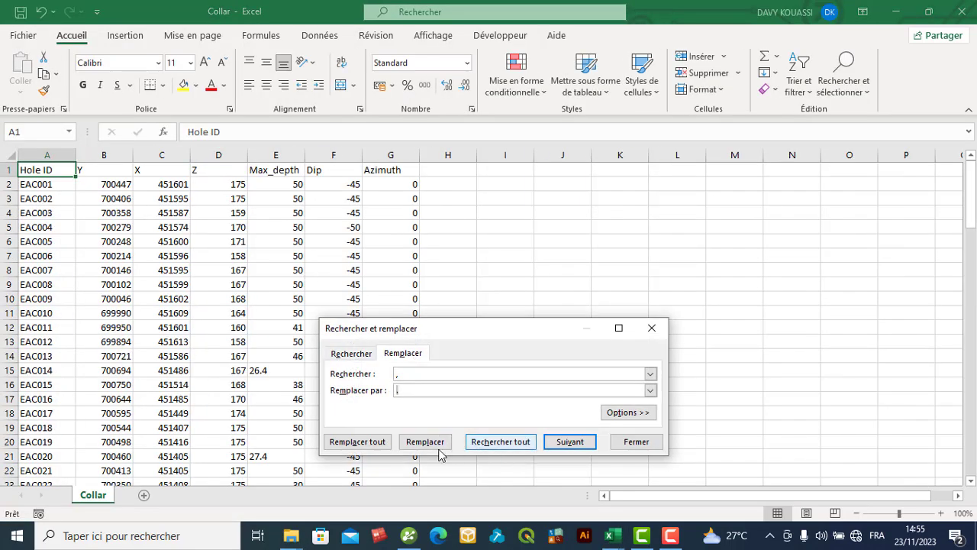
# - Try to replace all commas with periods in the Collar sheet, and close the workbook with its changes saved
pyautogui.click(355, 442)
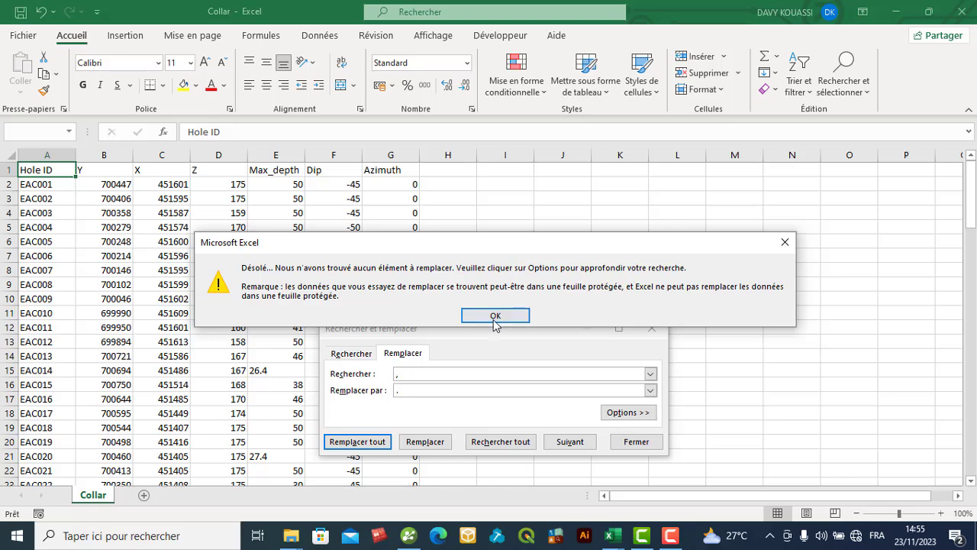
pyautogui.click(495, 317)
pyautogui.click(565, 270)
pyautogui.click(353, 443)
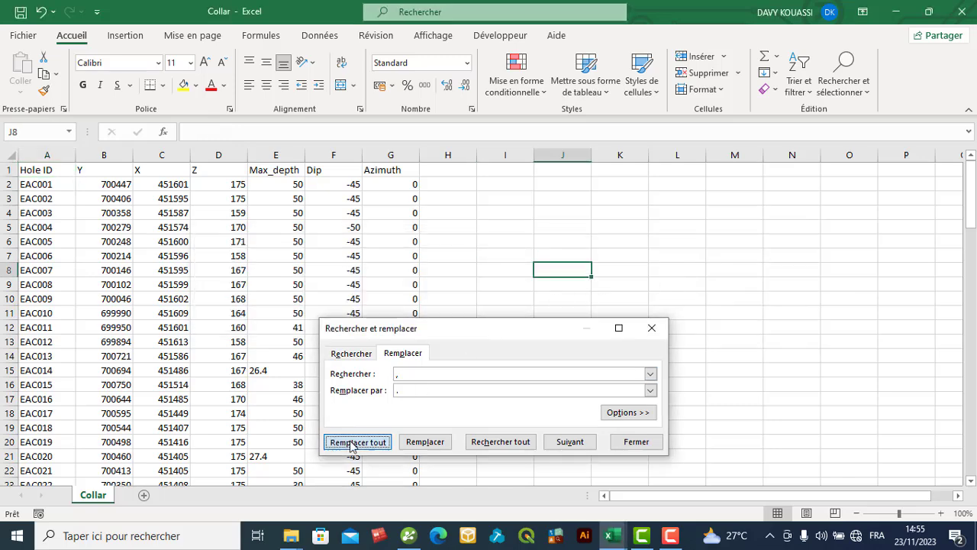
pyautogui.click(353, 443)
pyautogui.click(499, 318)
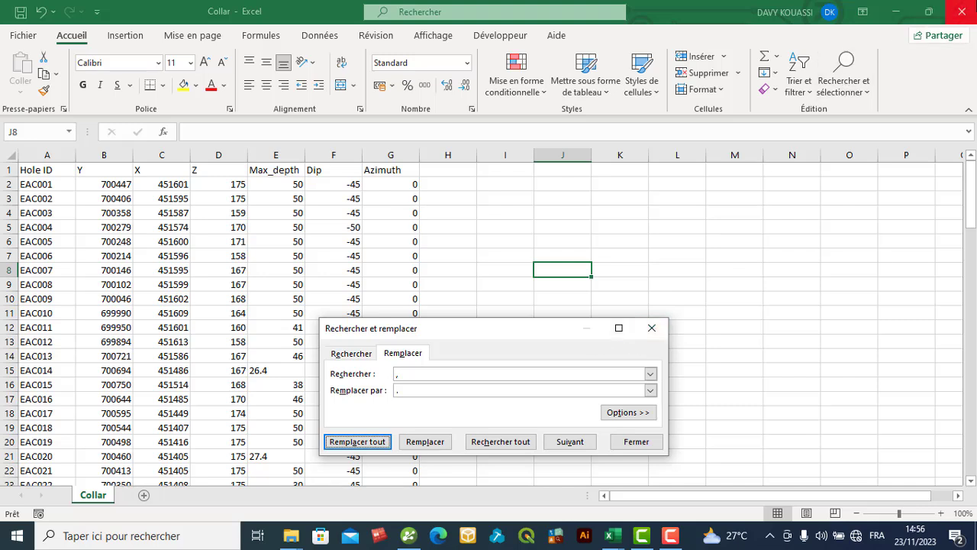
pyautogui.click(961, 16)
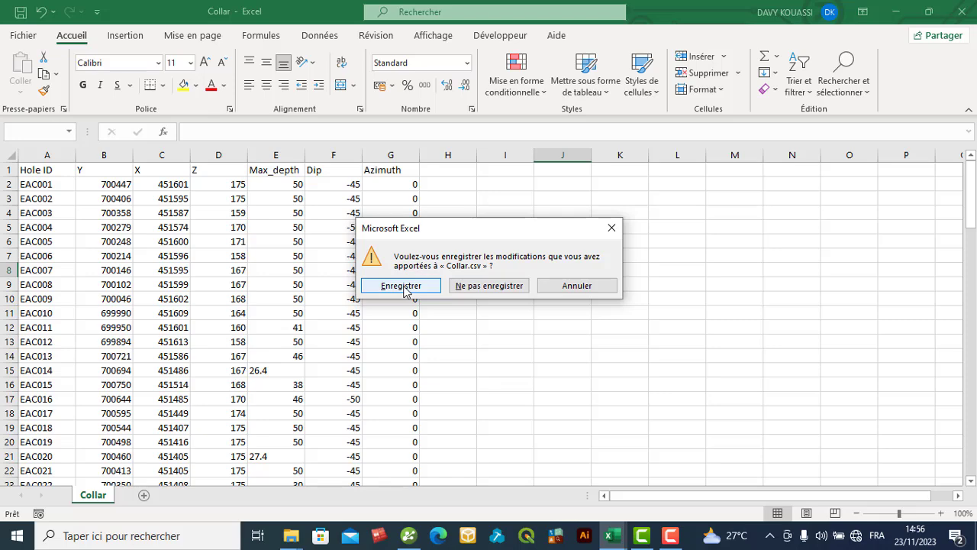
pyautogui.click(403, 286)
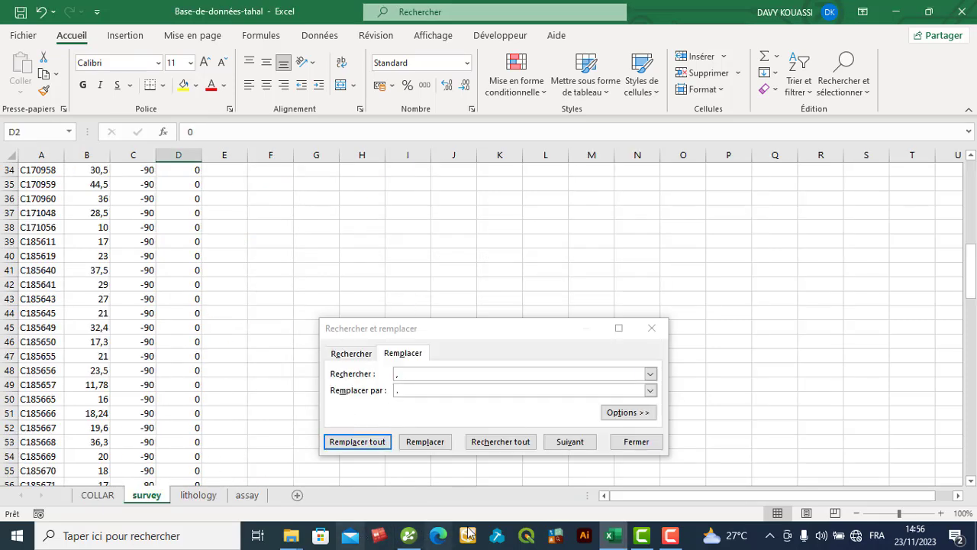
# - Return to the Projet Abengourou folder in File Explorer and open its Survey CSV file
pyautogui.moveTo(290, 539)
pyautogui.click(351, 485)
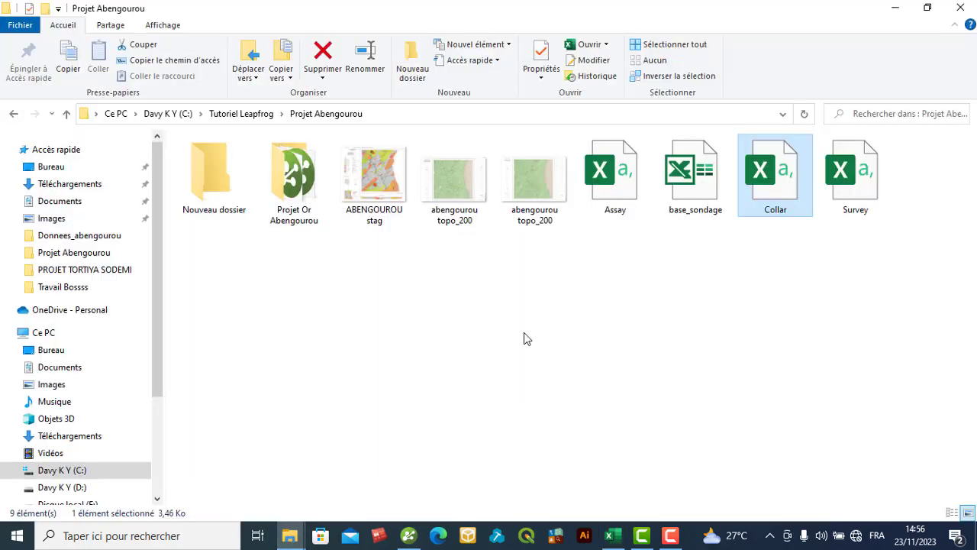
pyautogui.click(849, 189)
pyautogui.doubleClick(850, 190)
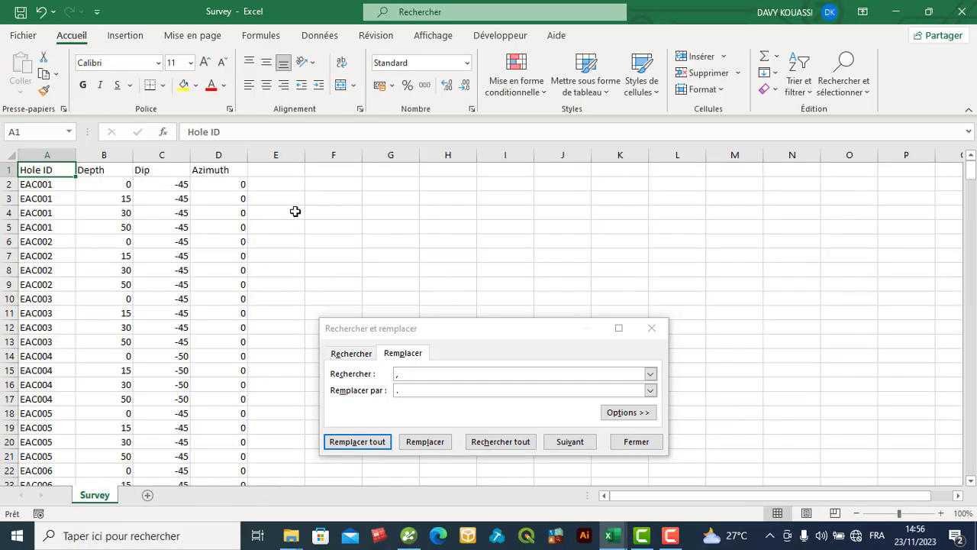
# - Try to replace all commas with periods in the Survey sheet, including on the selected range B2:D358
pyautogui.click(333, 281)
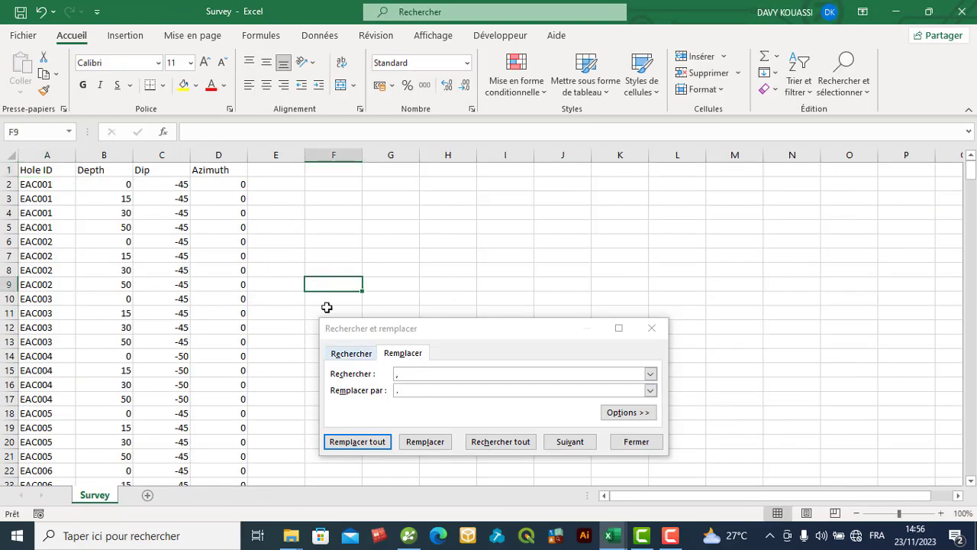
pyautogui.click(386, 282)
pyautogui.click(356, 442)
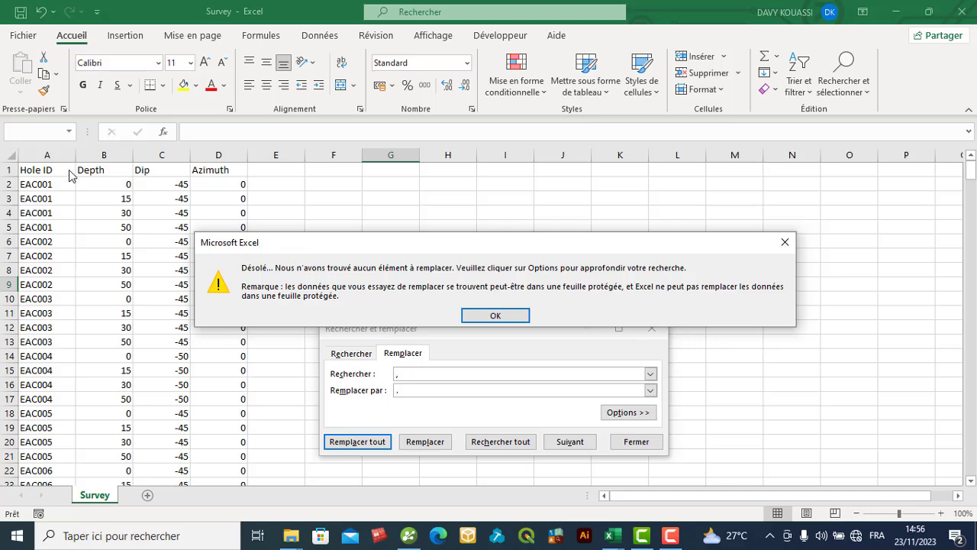
pyautogui.click(494, 315)
pyautogui.moveTo(76, 187); pyautogui.dragTo(242, 456)
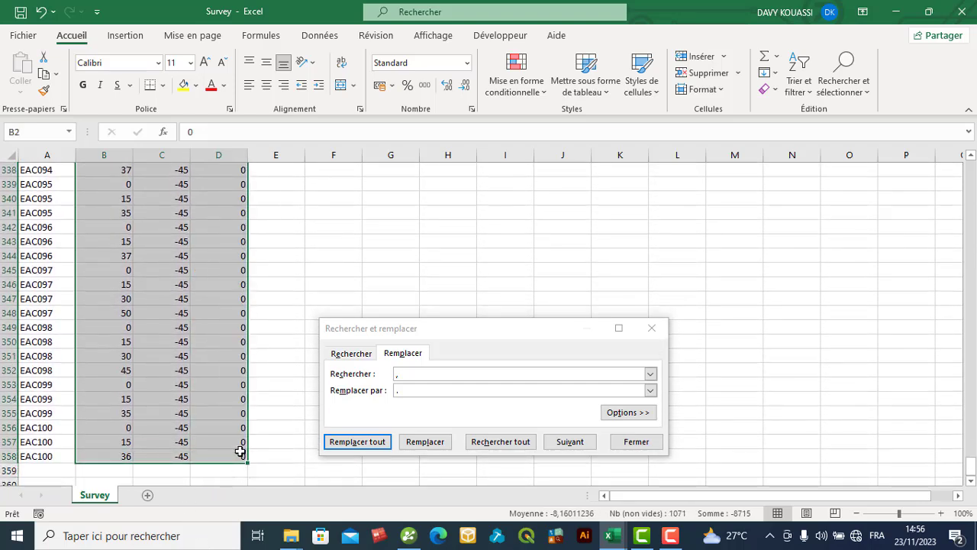
pyautogui.click(364, 441)
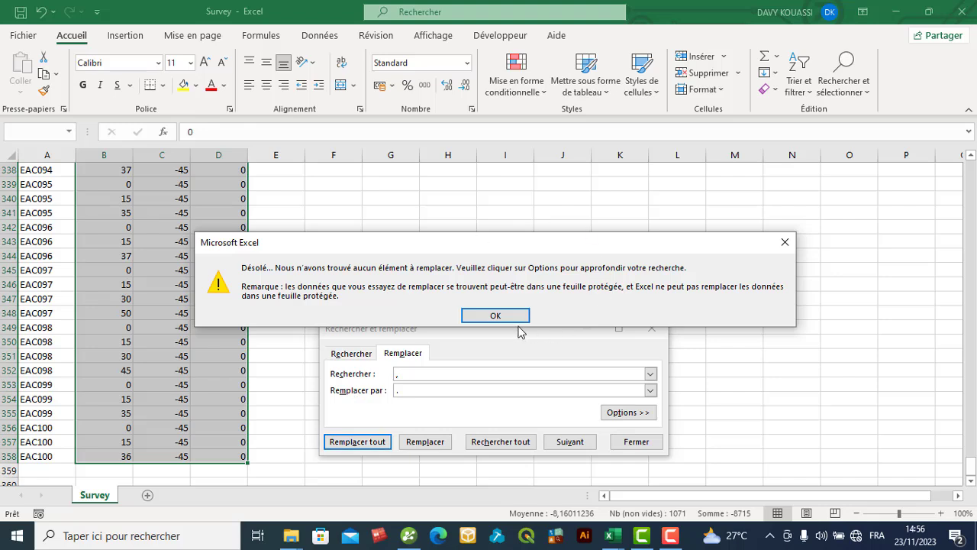
pyautogui.click(523, 315)
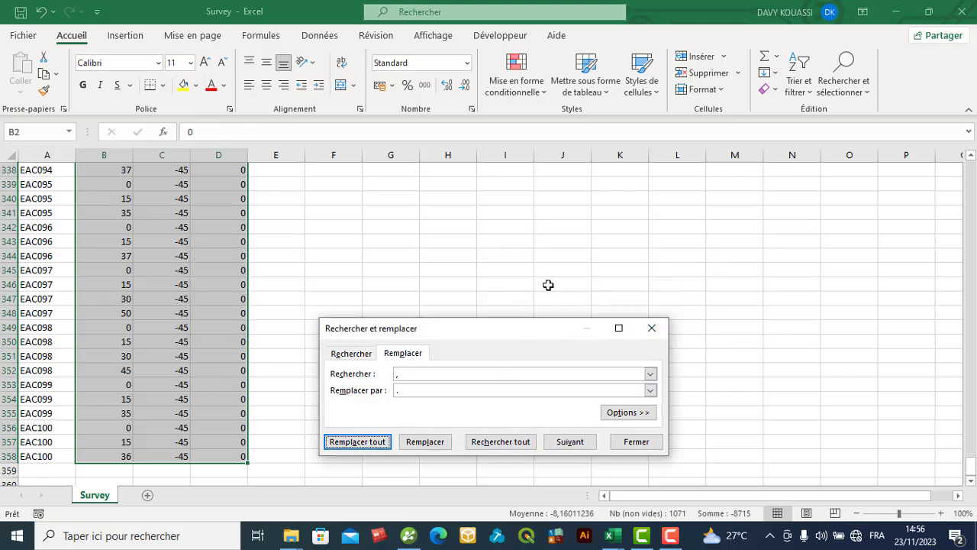
# - Save and close the Survey workbook, and dismiss the find-and-replace window
pyautogui.click(19, 10)
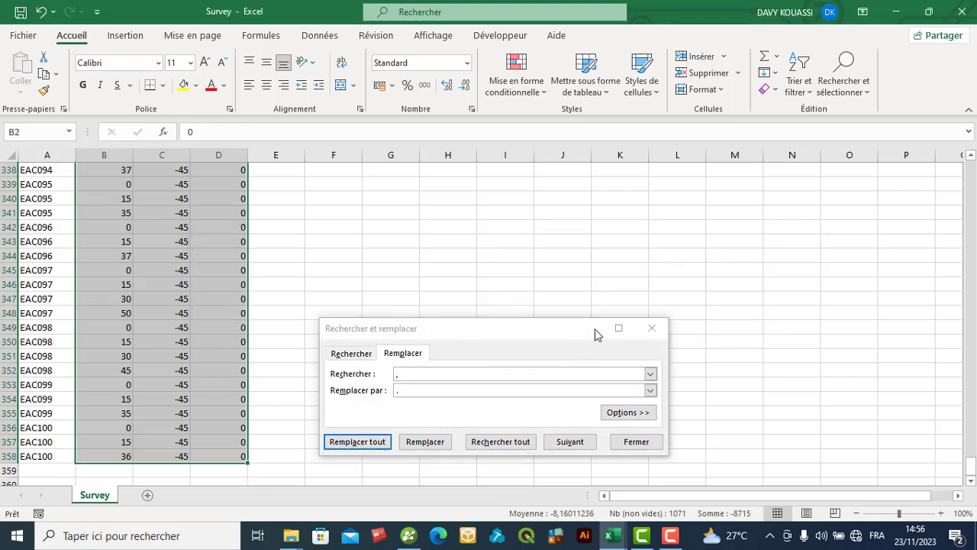
pyautogui.click(962, 11)
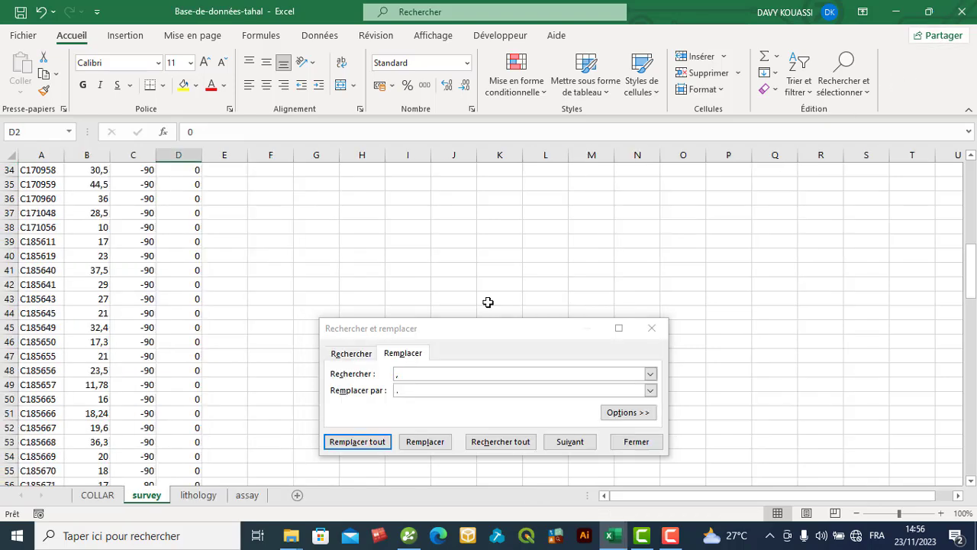
pyautogui.click(652, 328)
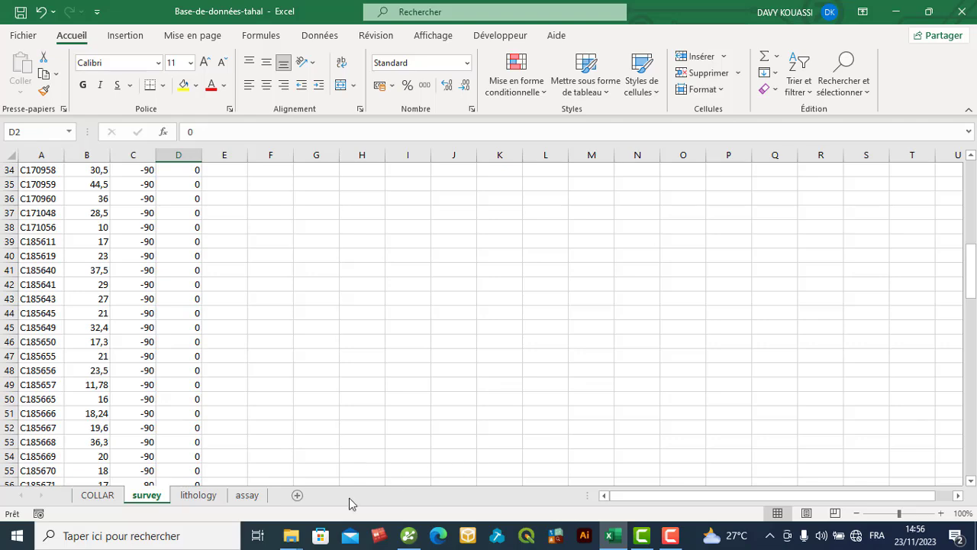
pyautogui.moveTo(294, 528)
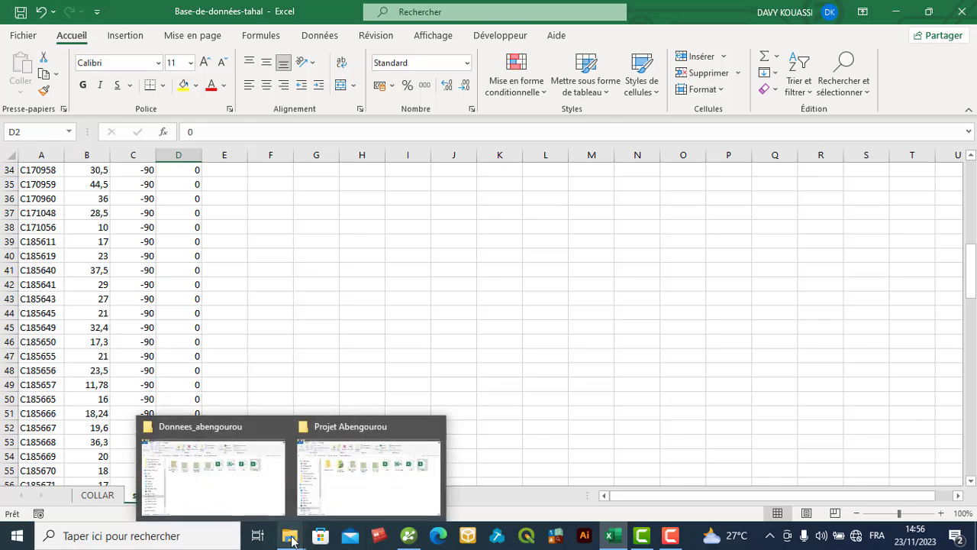
pyautogui.click(342, 481)
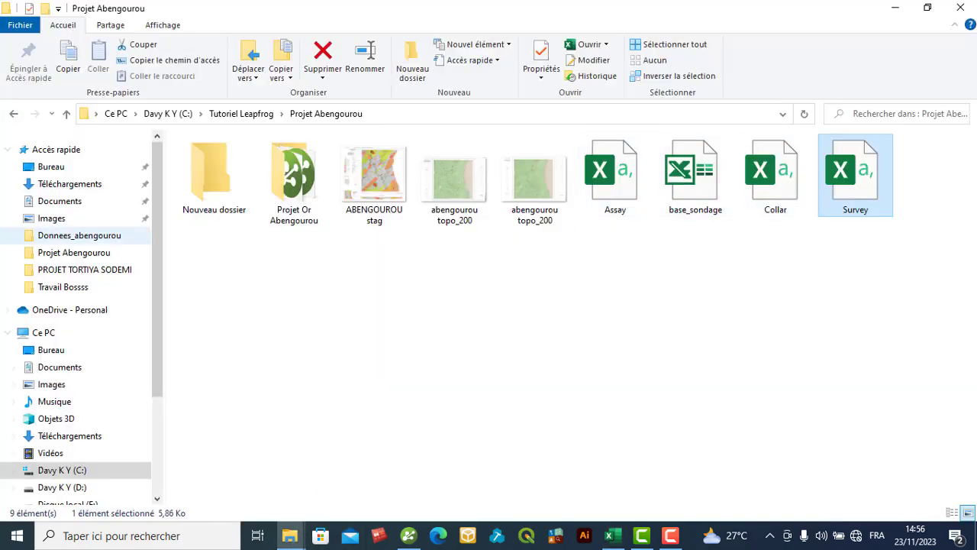
pyautogui.click(897, 9)
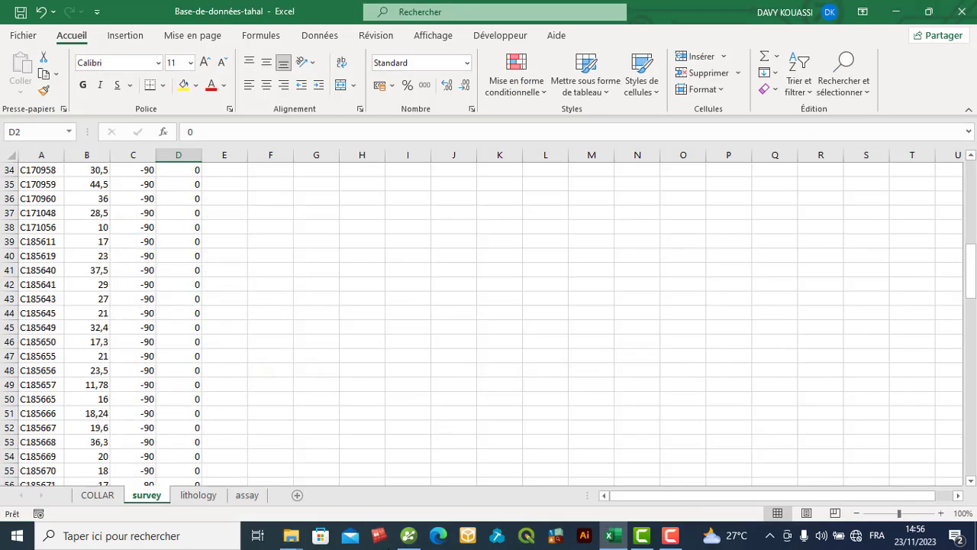
# - Switch to Leapfrog Geo, start a drillhole import under Drillhole Data, and choose Collar.csv as the collar file
pyautogui.click(409, 536)
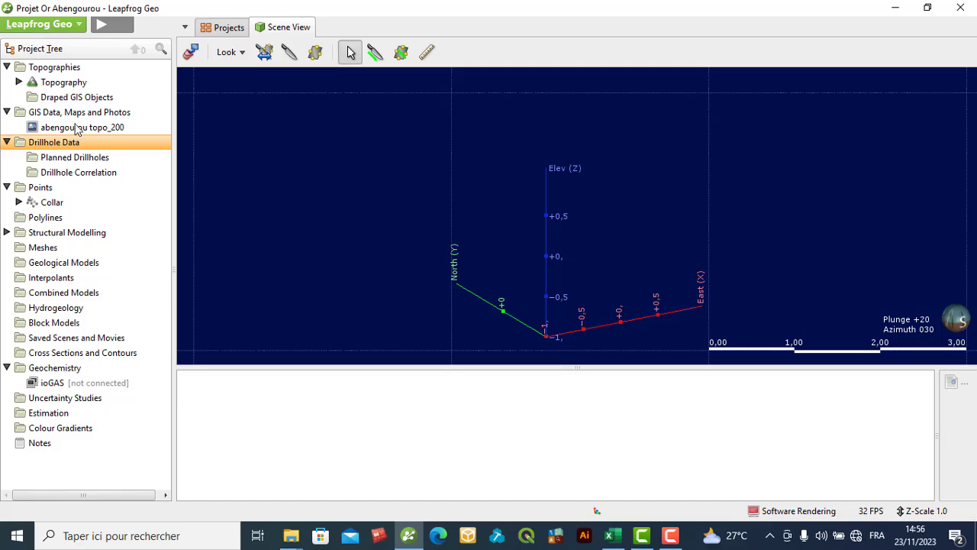
pyautogui.rightClick(73, 144)
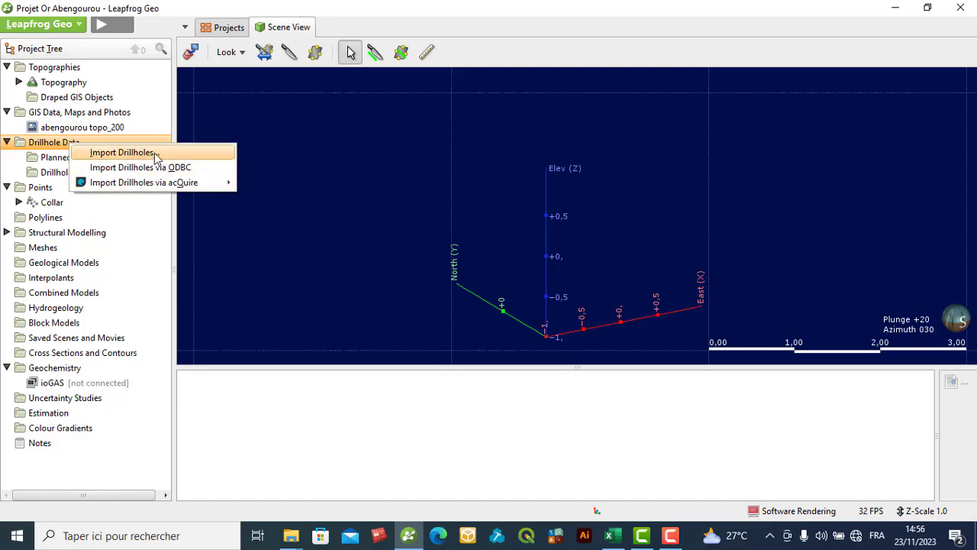
pyautogui.click(114, 150)
pyautogui.click(695, 219)
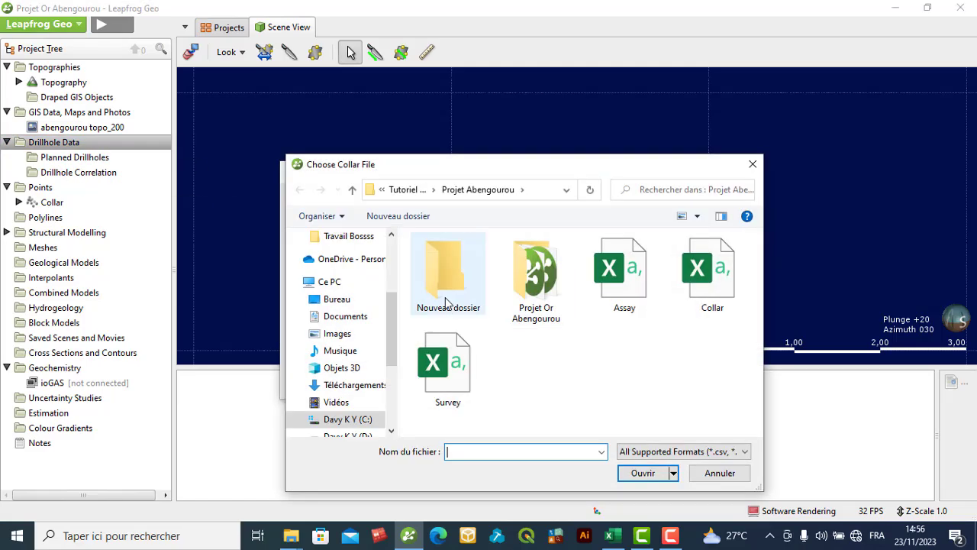
pyautogui.click(709, 273)
pyautogui.click(640, 475)
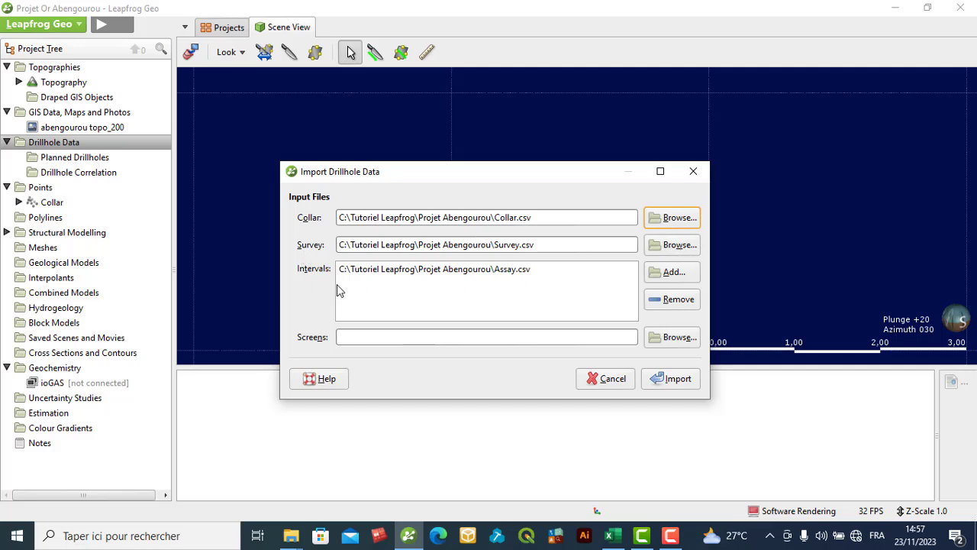
pyautogui.click(493, 276)
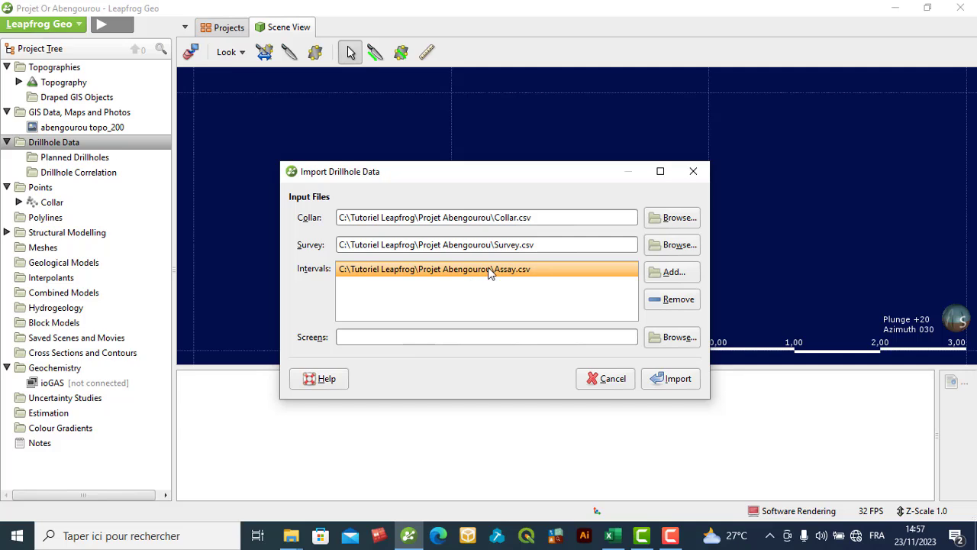
pyautogui.click(673, 272)
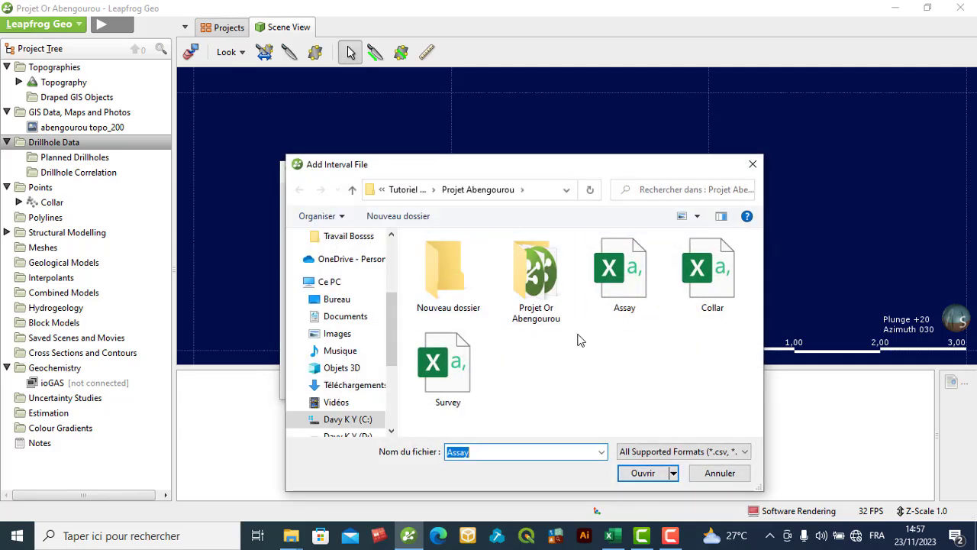
pyautogui.click(717, 477)
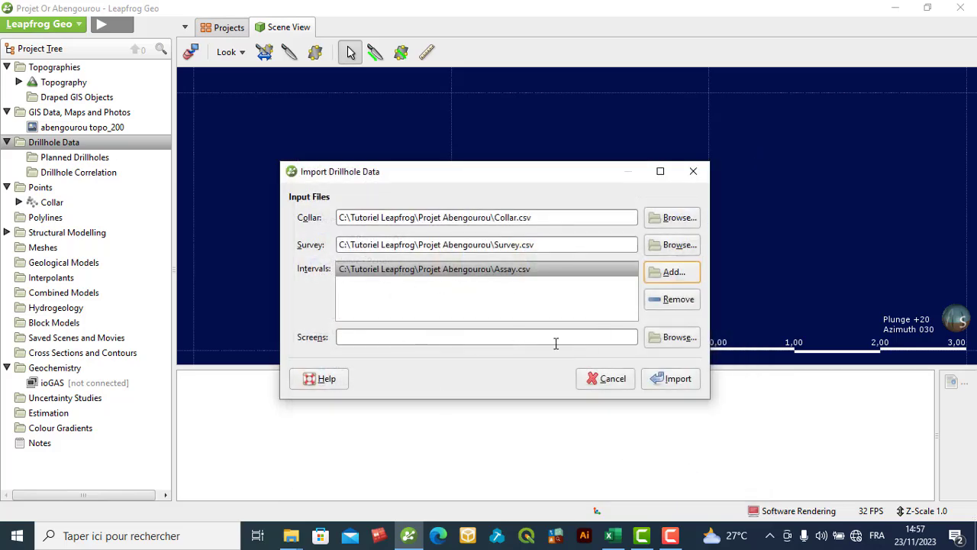
# - Switch to the Base-de-données-tahal workbook in Excel to examine the columns of its survey, COLLAR, lithology and assay sheets, and return to Leapfrog Geo
pyautogui.click(611, 536)
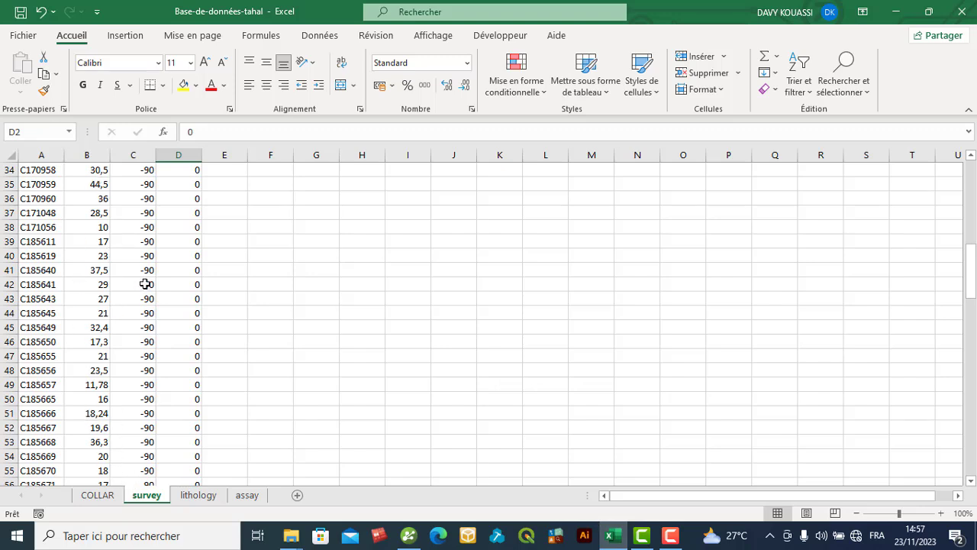
pyautogui.scroll(9, 957, 287)
pyautogui.moveTo(969, 197); pyautogui.dragTo(970, 177)
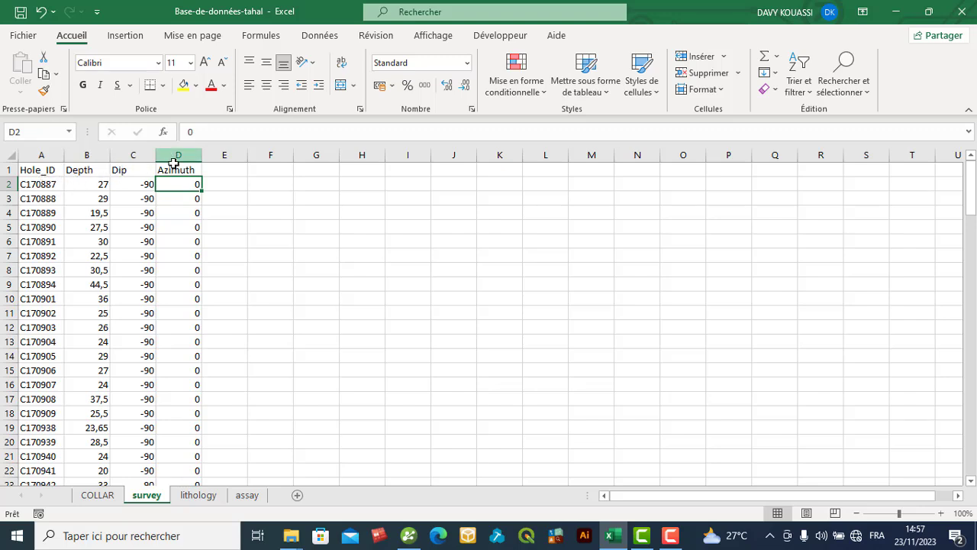
pyautogui.click(88, 497)
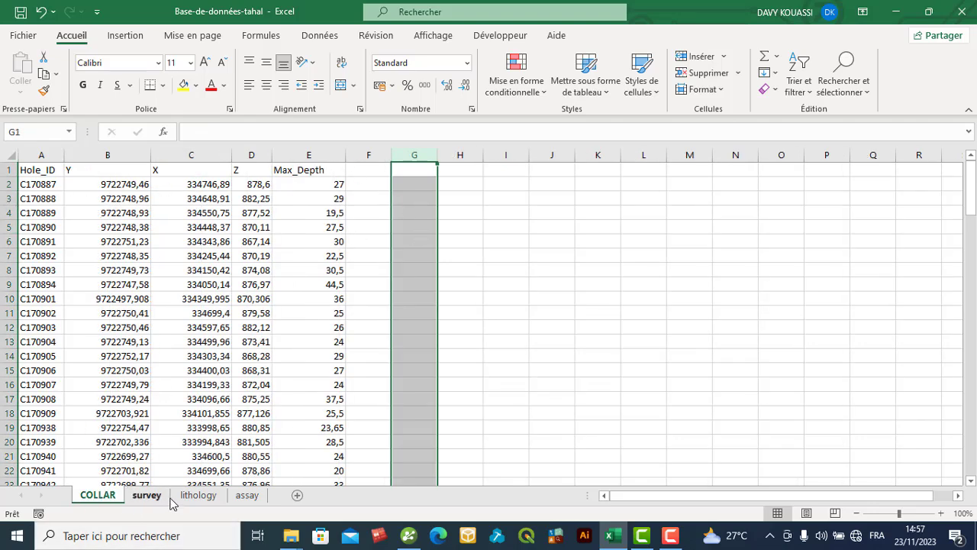
pyautogui.click(197, 496)
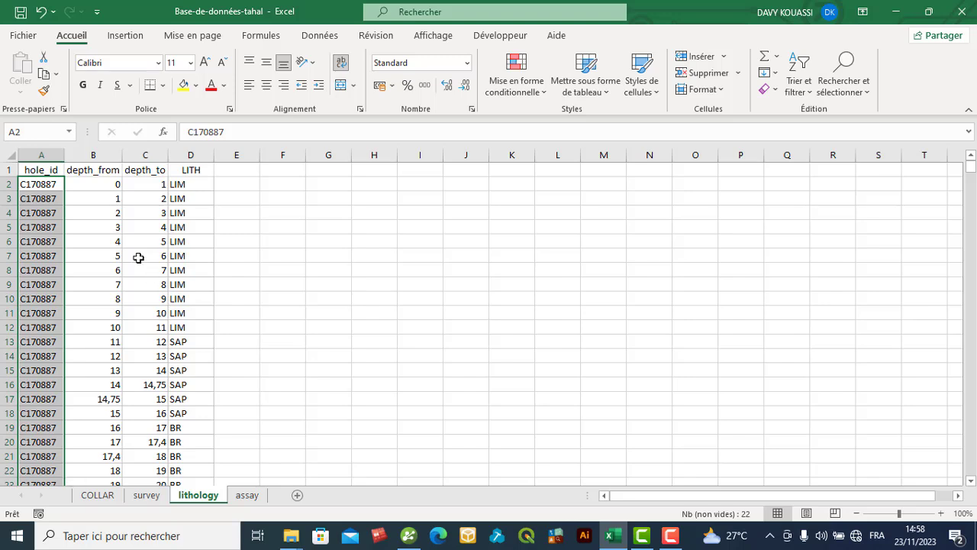
pyautogui.click(245, 498)
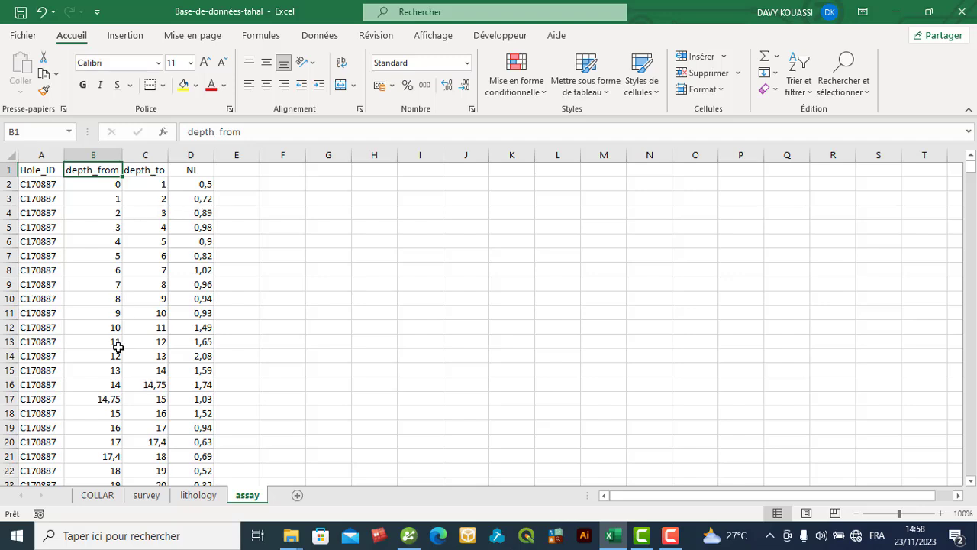
pyautogui.click(183, 496)
pyautogui.click(241, 500)
pyautogui.click(896, 11)
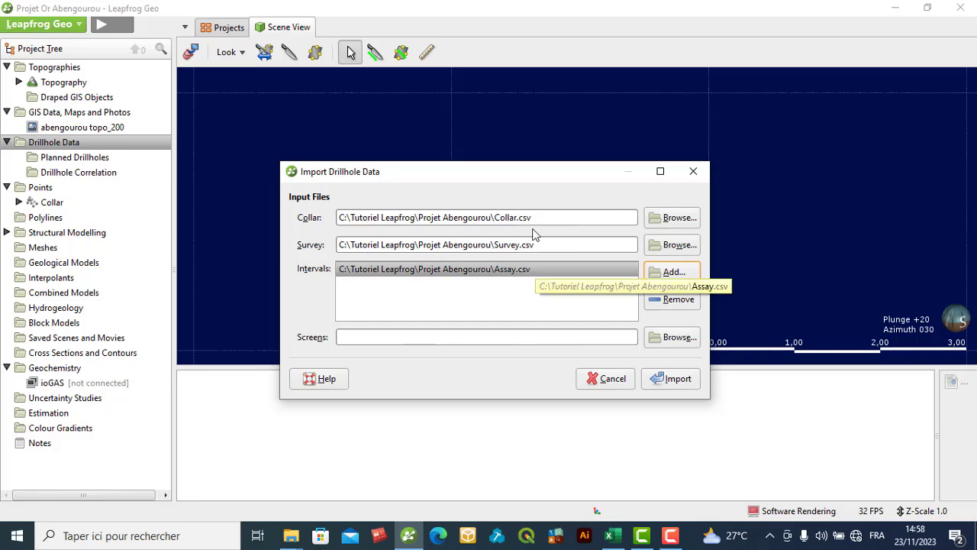
# - Proceed with importing the Collar, Survey and Assay files, and set the CSV delimiter character to a semicolon
pyautogui.click(675, 377)
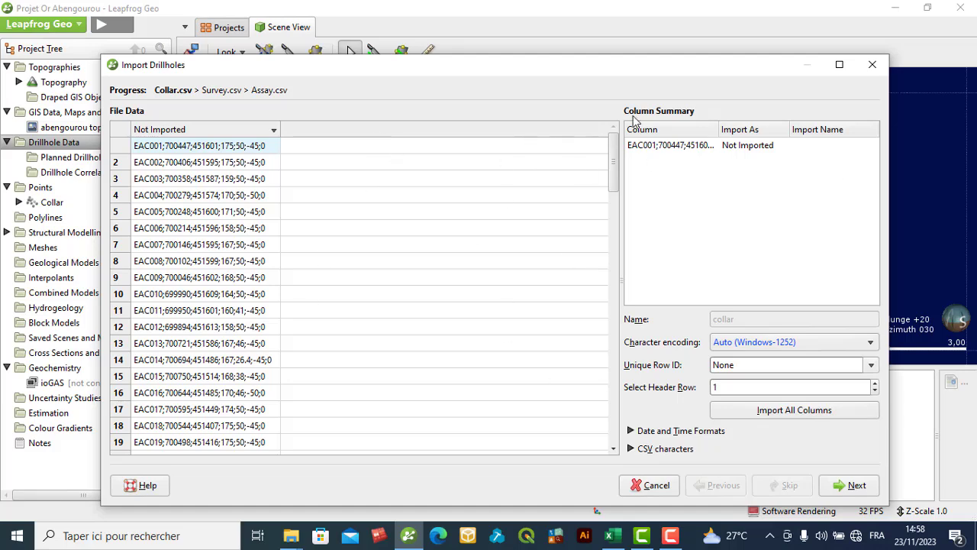
pyautogui.moveTo(628, 67); pyautogui.dragTo(599, 34)
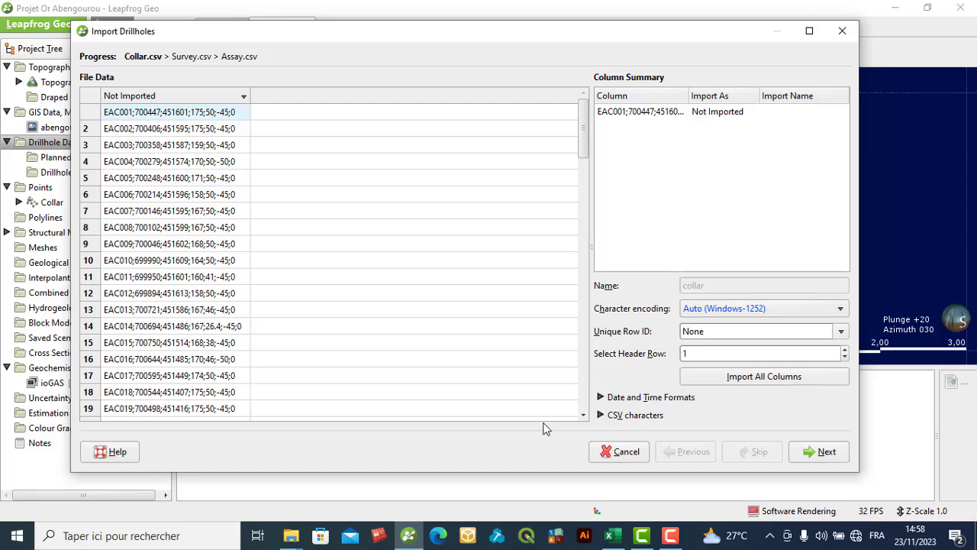
pyautogui.click(609, 415)
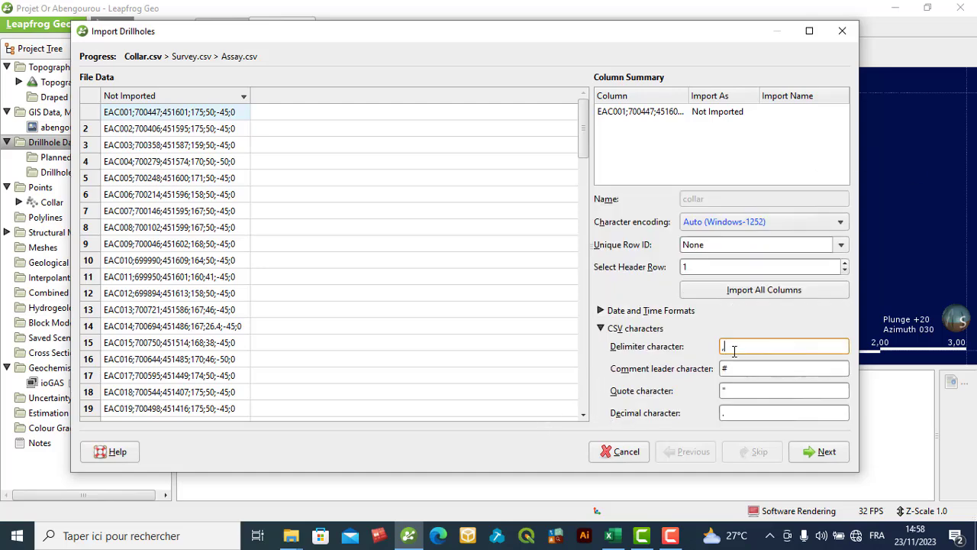
pyautogui.write(';')
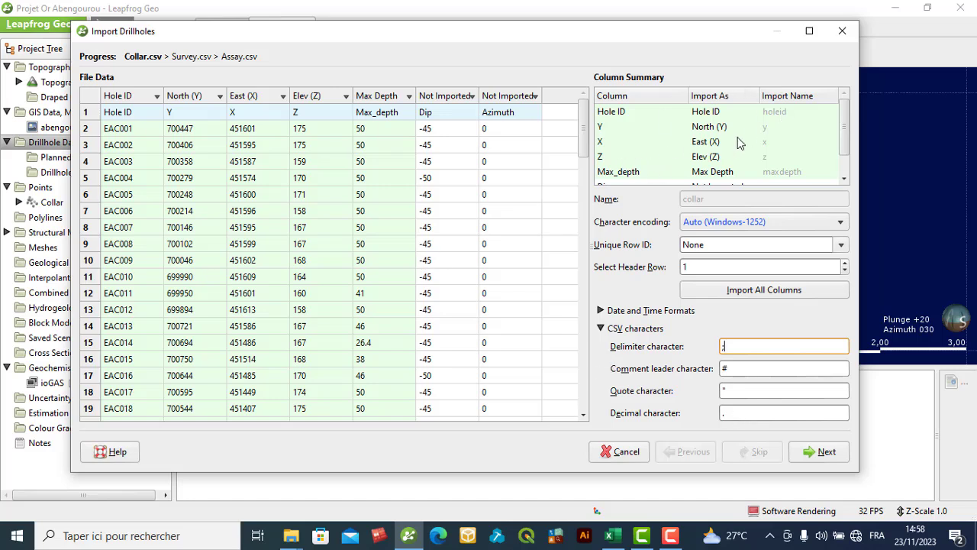
# - Set the Dip and Azimuth columns of Collar.csv to import as Numeric
pyautogui.scroll(-1, 737, 141)
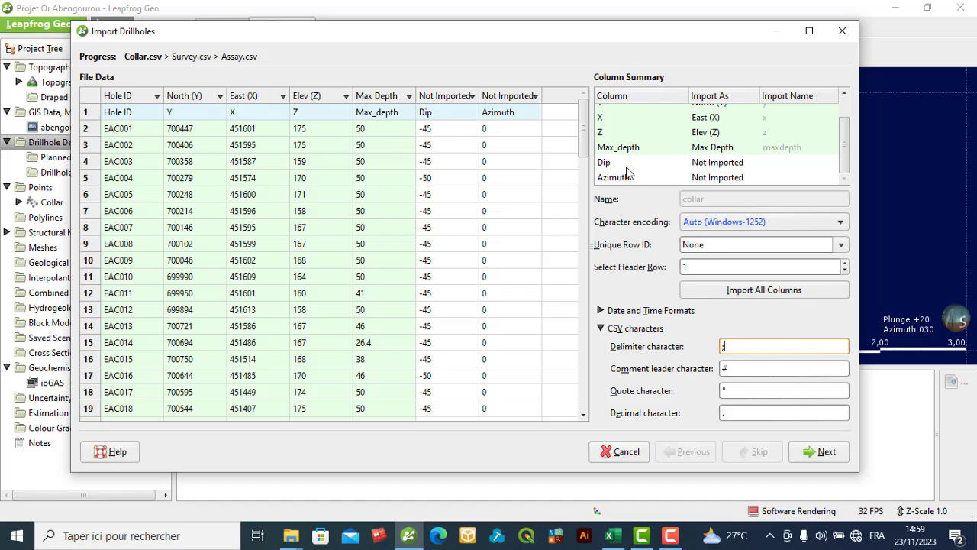
pyautogui.click(737, 164)
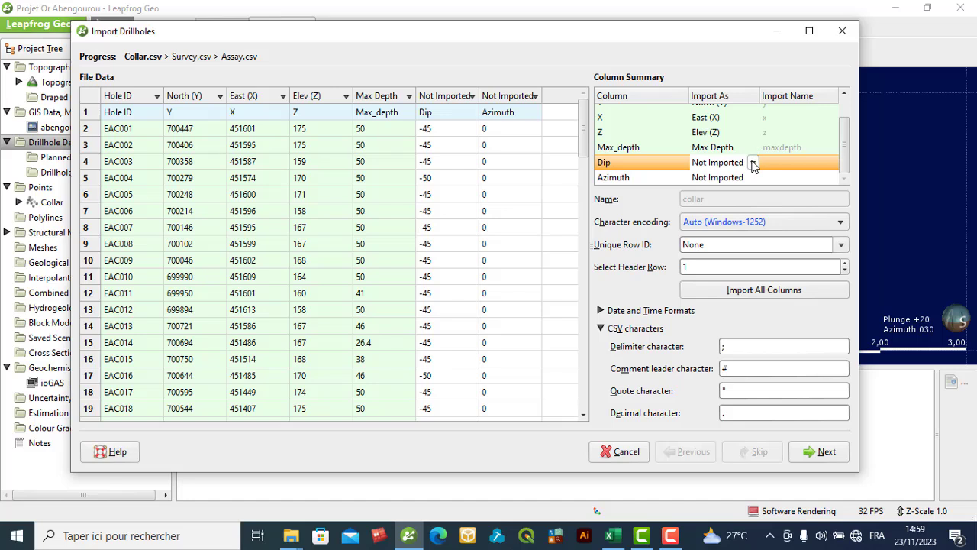
pyautogui.click(753, 161)
pyautogui.click(725, 209)
pyautogui.click(727, 178)
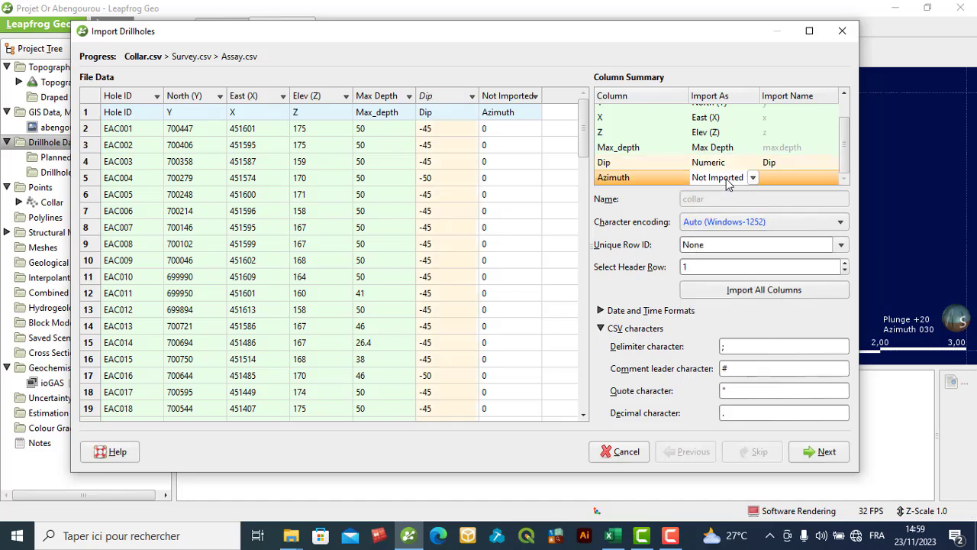
pyautogui.click(753, 178)
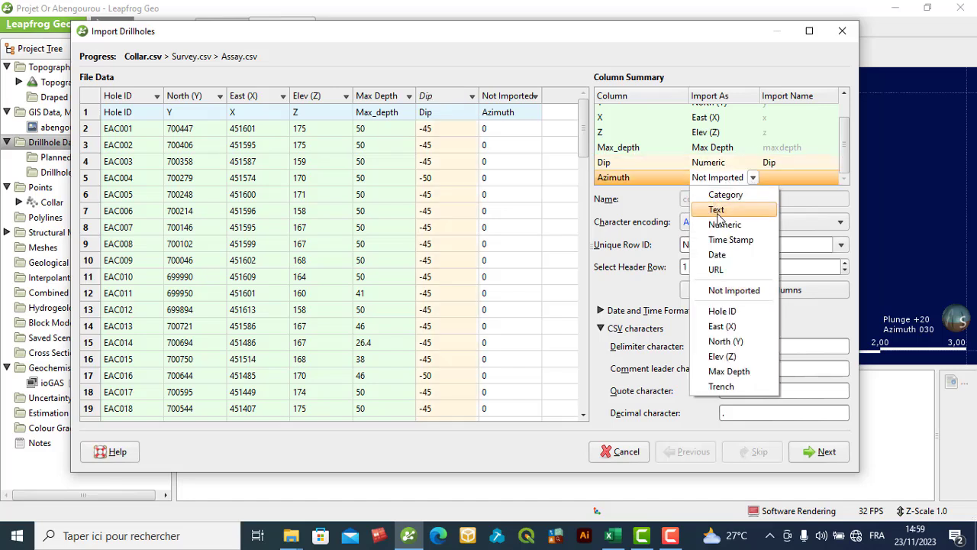
pyautogui.click(720, 225)
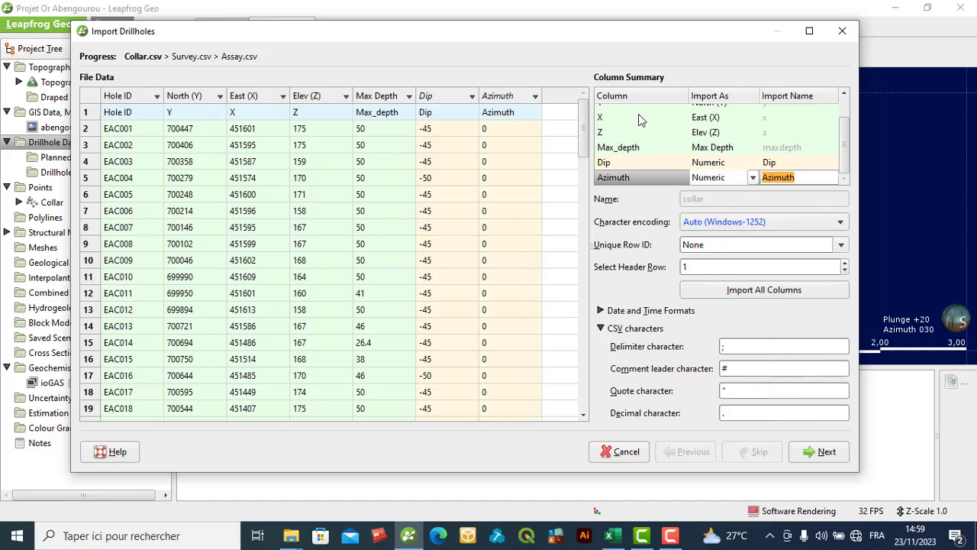
# - Keep Dip as Numeric in Collar.csv, and accept the Collar and Survey column mappings to reach Assay.csv
pyautogui.click(748, 163)
pyautogui.click(752, 163)
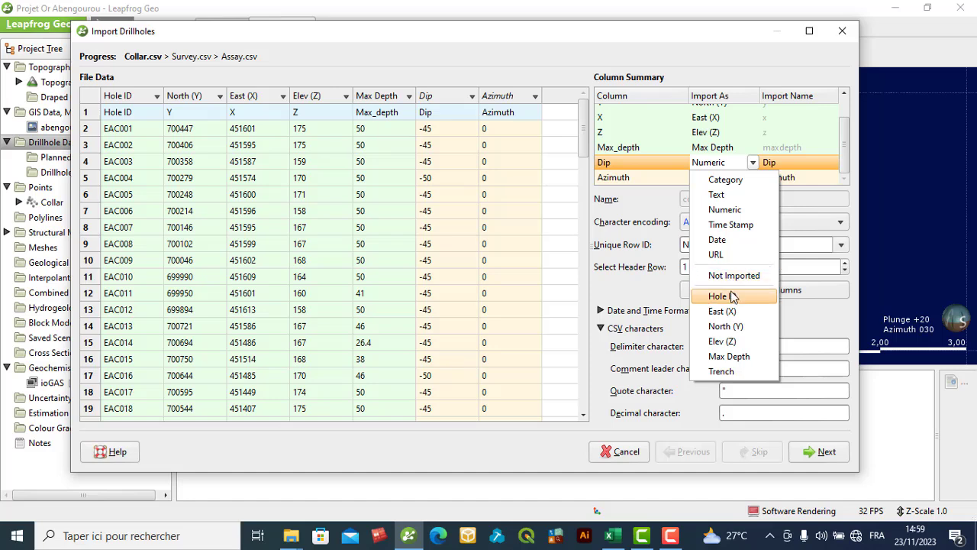
pyautogui.click(752, 163)
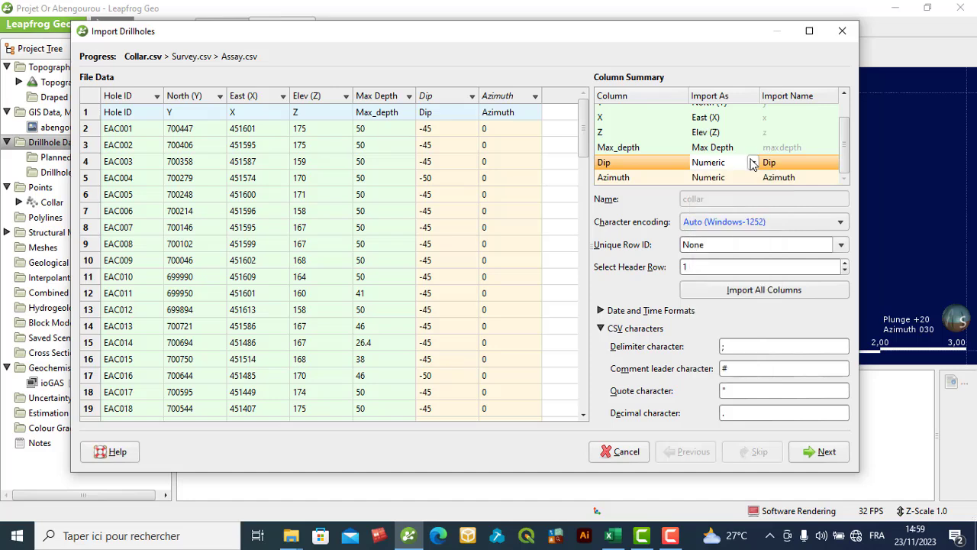
pyautogui.click(714, 164)
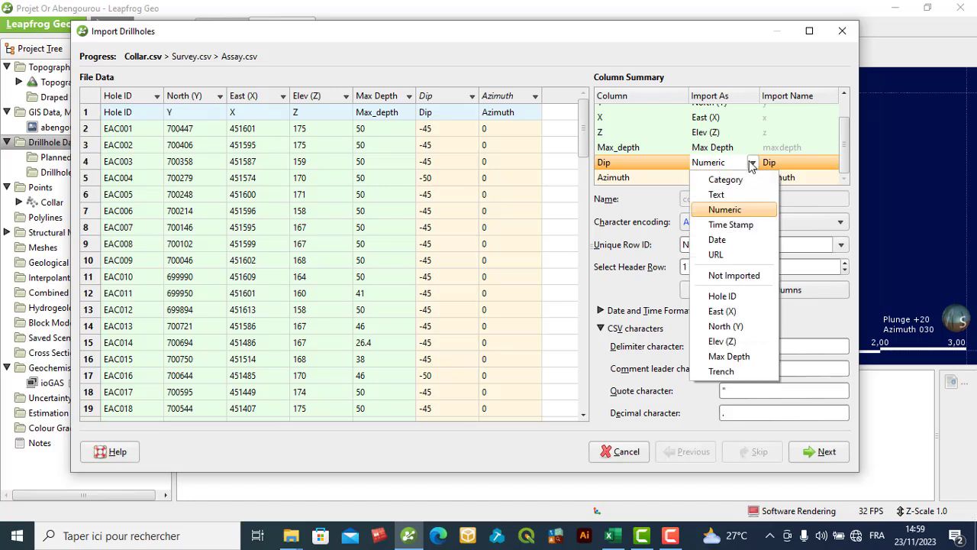
pyautogui.click(752, 164)
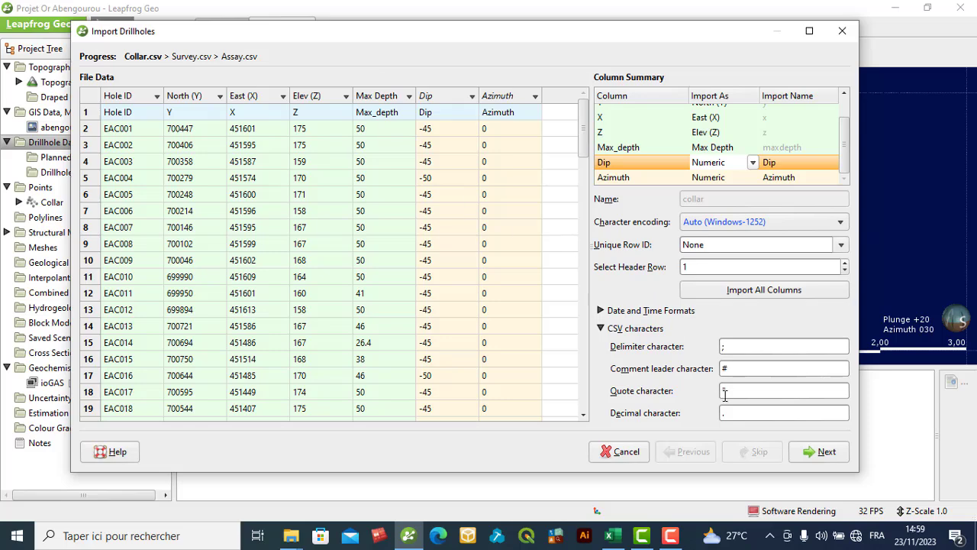
pyautogui.click(818, 452)
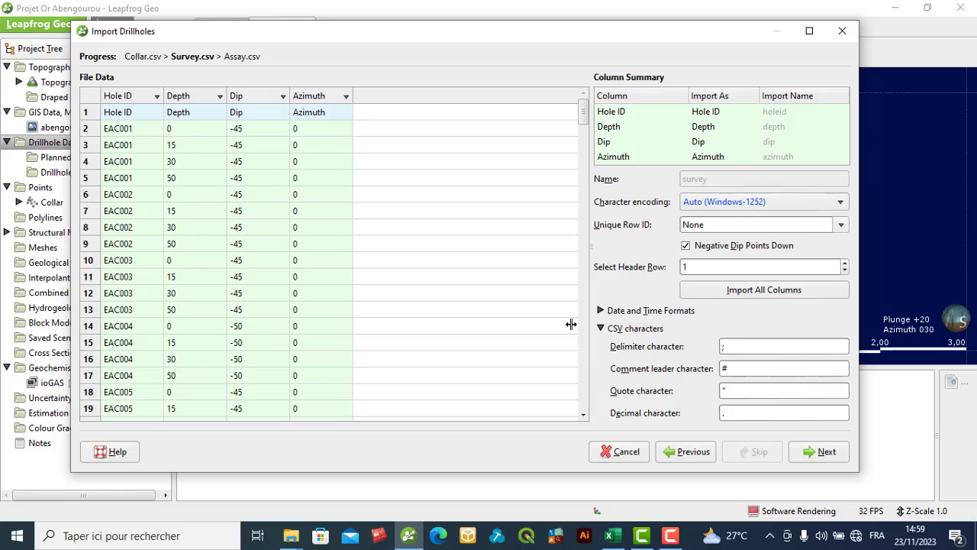
pyautogui.click(819, 452)
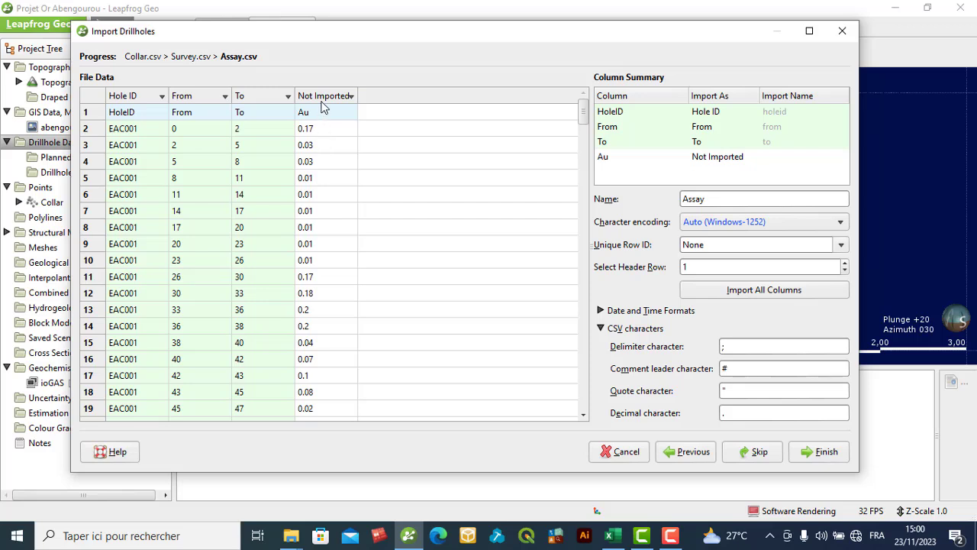
# - Set the Au column of Assay.csv to import as Numeric with all columns included, and finish the drillhole import
pyautogui.click(729, 161)
pyautogui.click(731, 161)
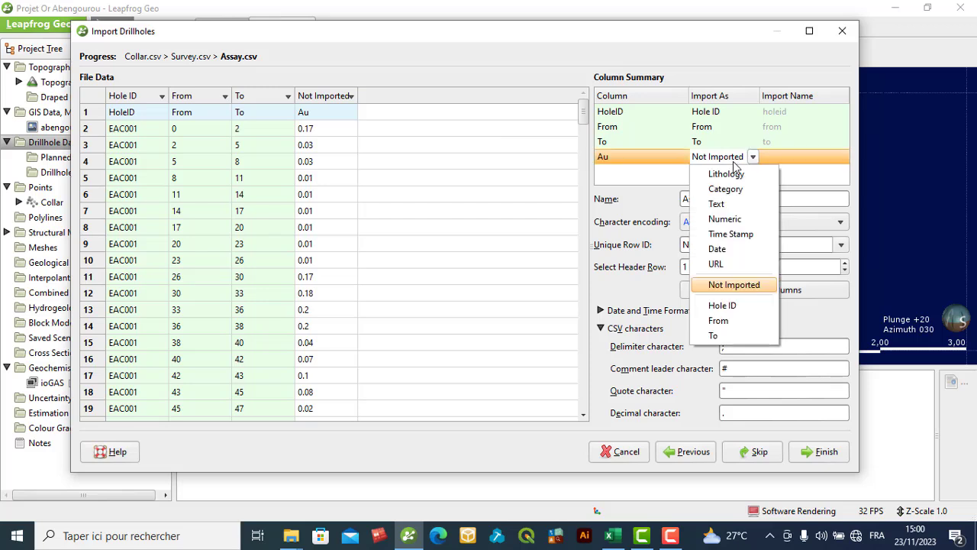
pyautogui.click(727, 222)
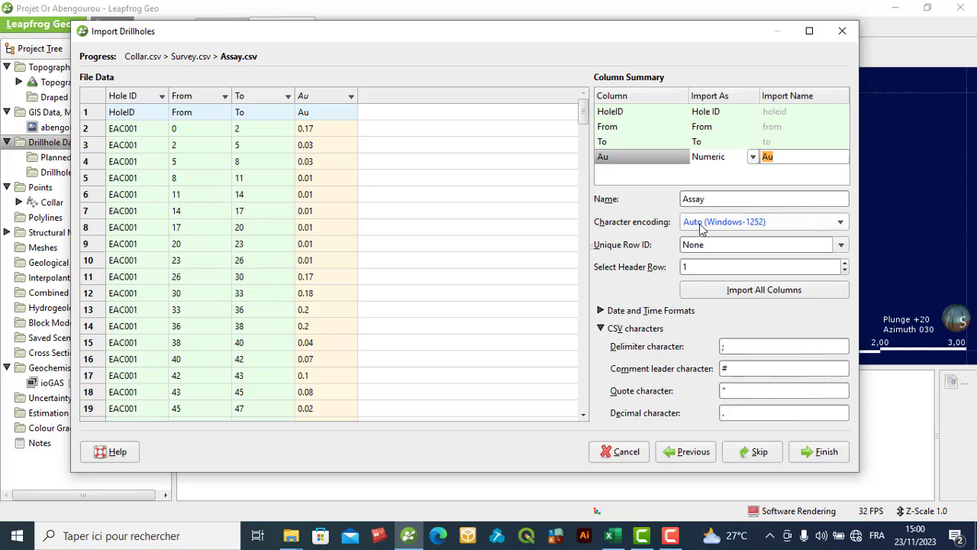
pyautogui.click(684, 295)
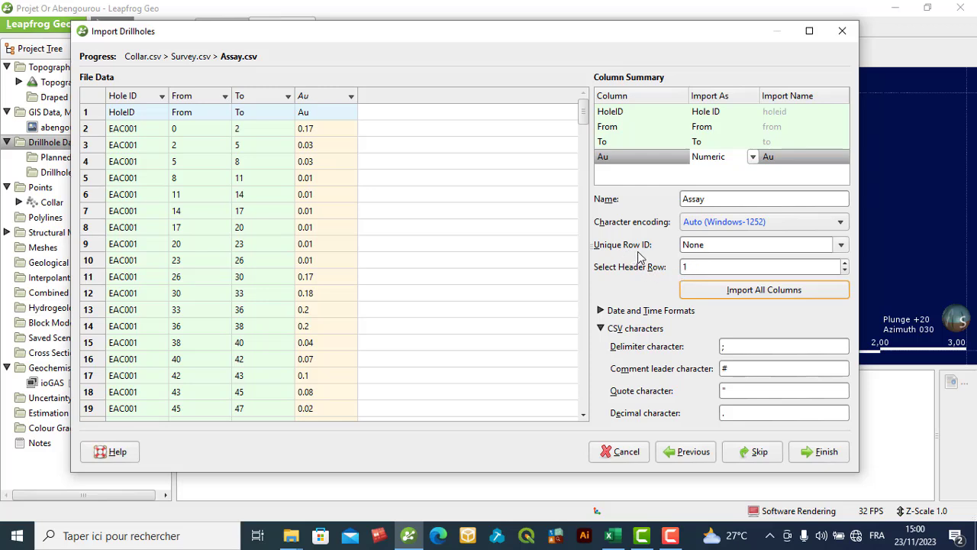
pyautogui.click(816, 452)
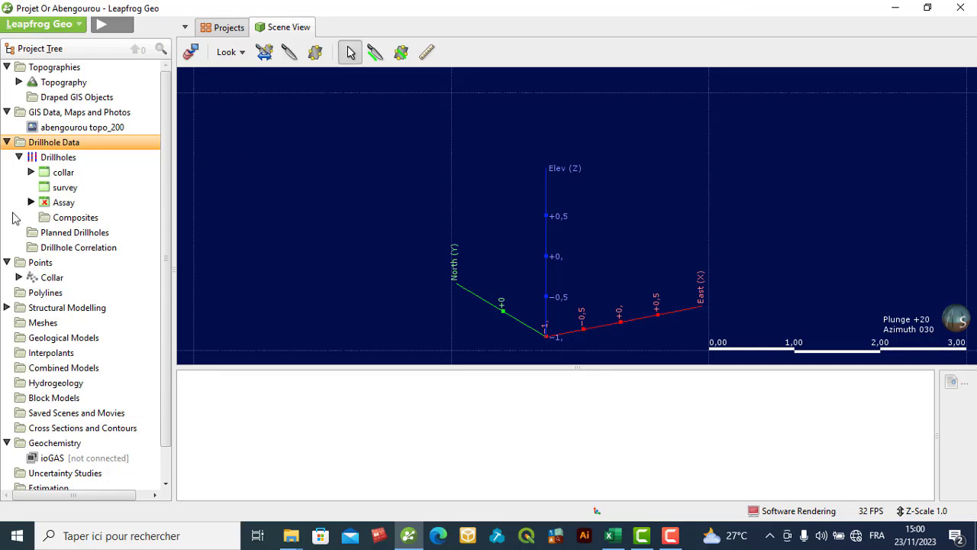
# - Open the imported survey, collar and Assay tables, and review the Assay rows including their Au values
pyautogui.doubleClick(53, 187)
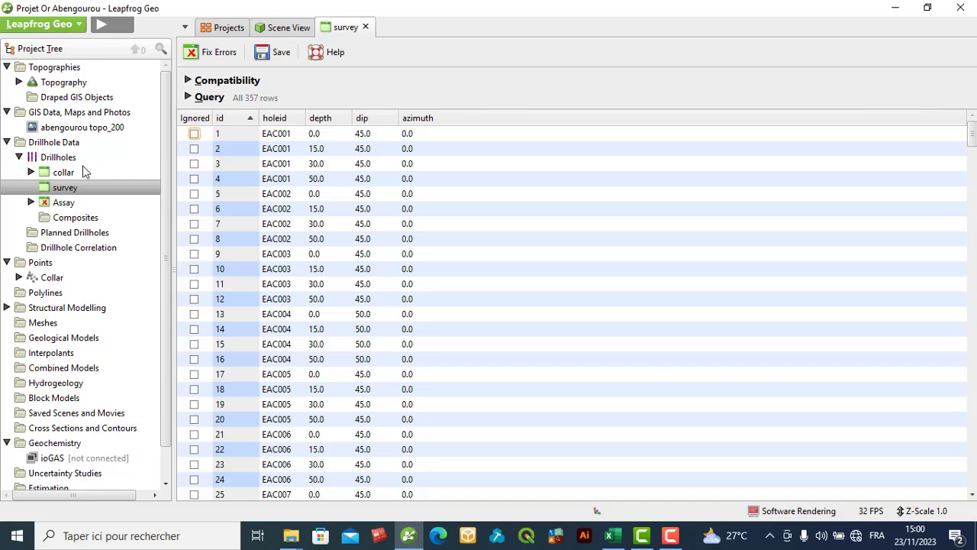
pyautogui.doubleClick(75, 172)
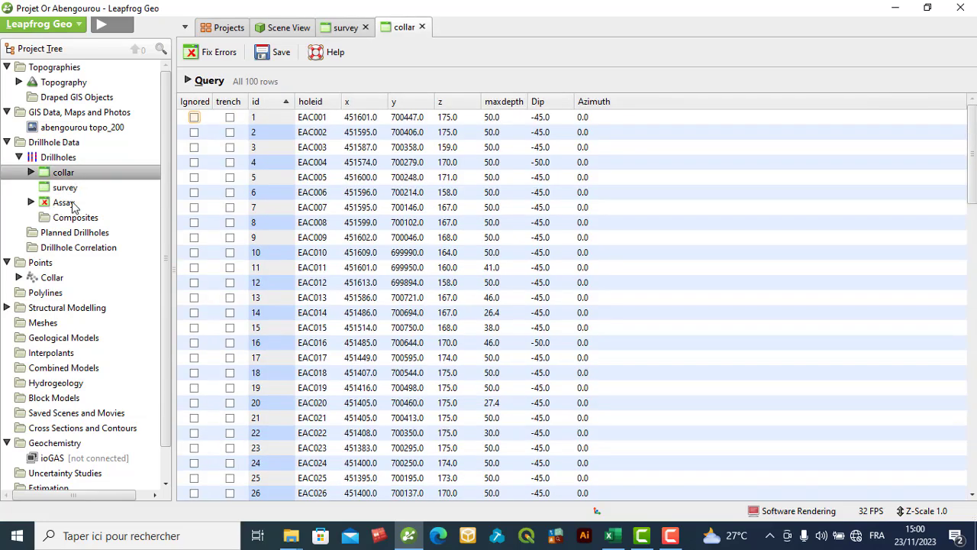
pyautogui.doubleClick(65, 202)
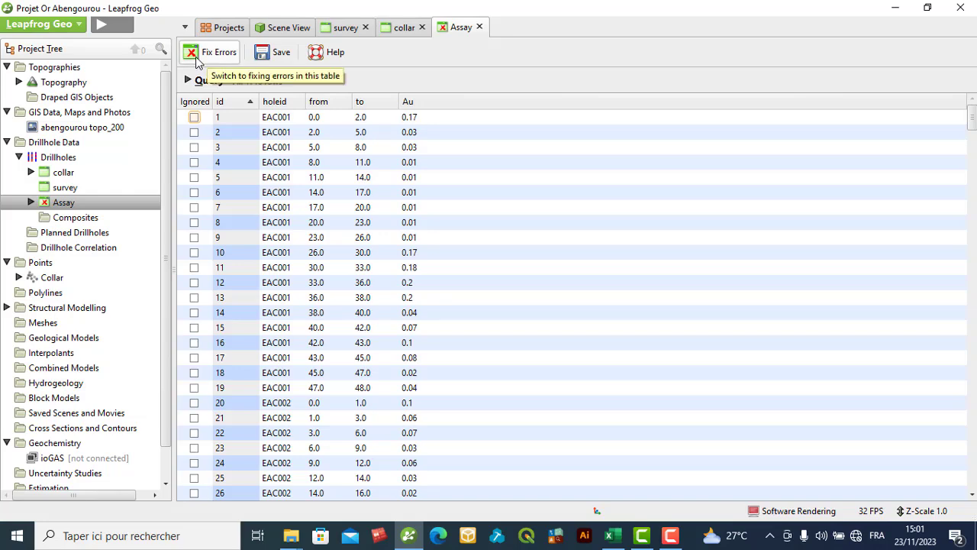
pyautogui.scroll(-3, 391, 265)
pyautogui.scroll(-13, 391, 265)
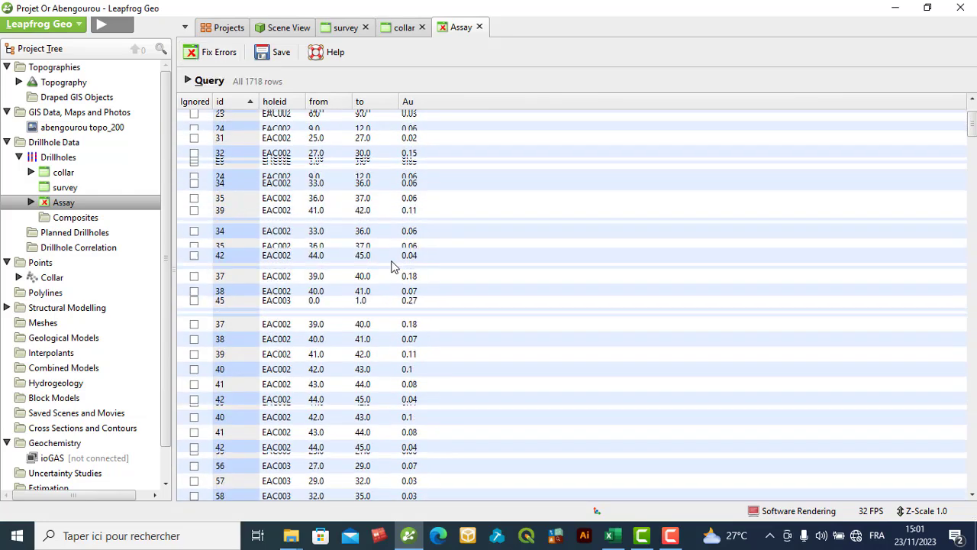
pyautogui.scroll(-18, 391, 266)
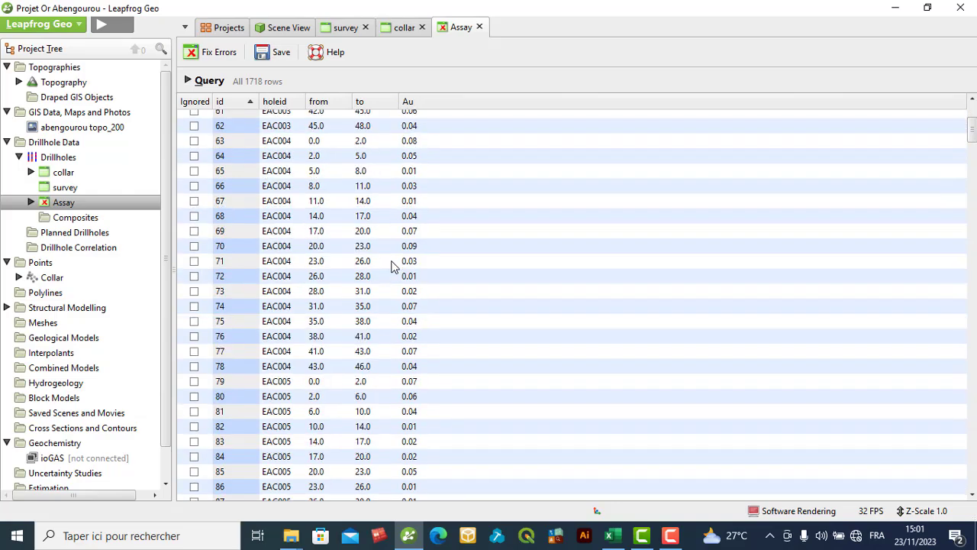
pyautogui.scroll(-11, 391, 266)
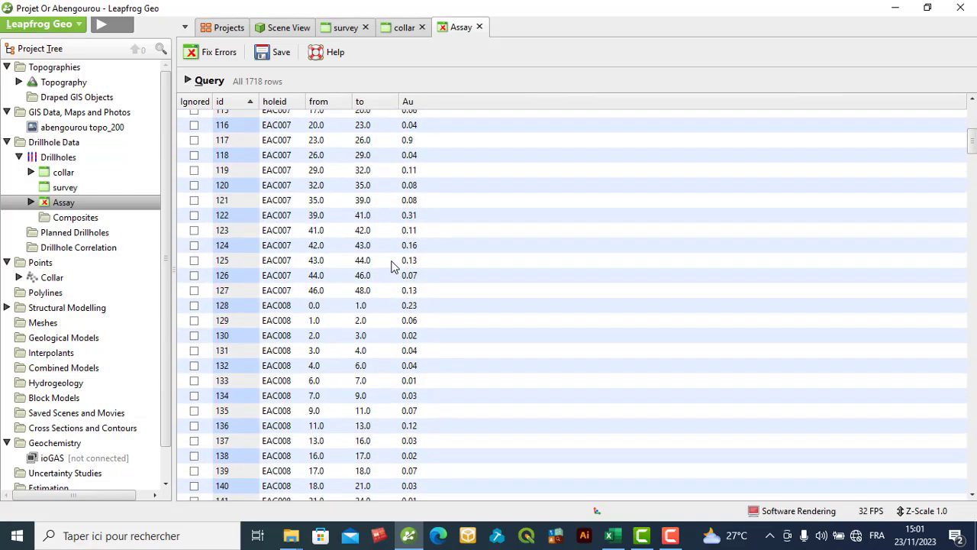
# - Switch the Assay table to error fixing, closing the collar editor, and examine the rows with invalid Au values
pyautogui.click(221, 53)
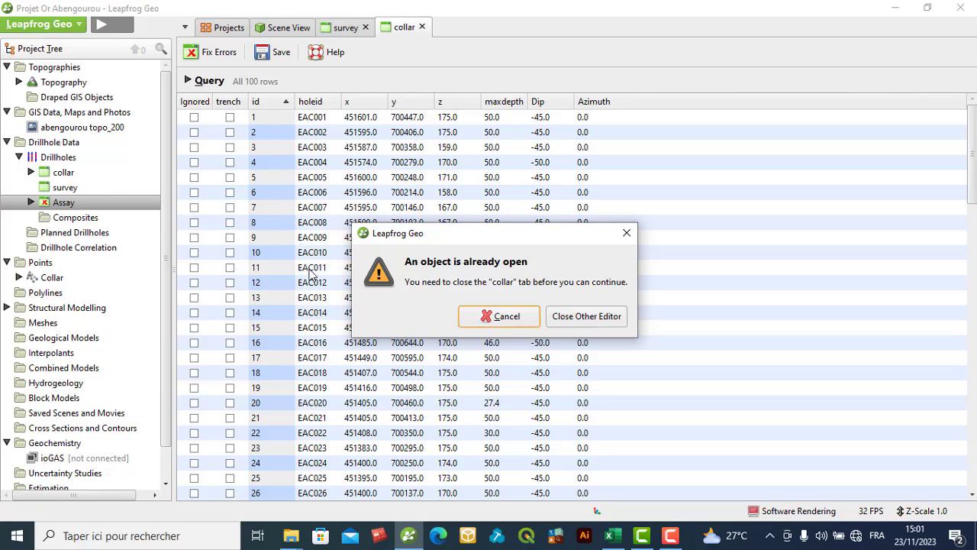
pyautogui.click(593, 324)
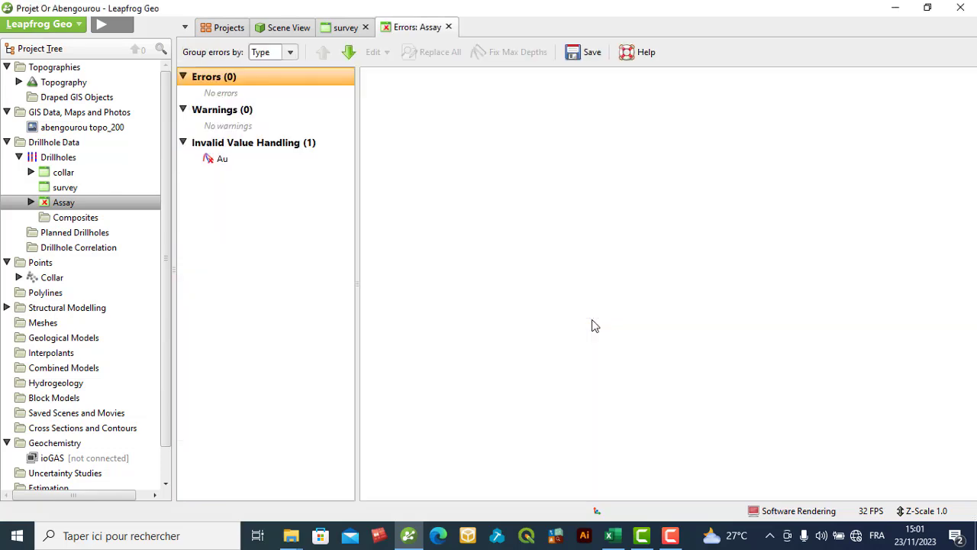
pyautogui.click(236, 162)
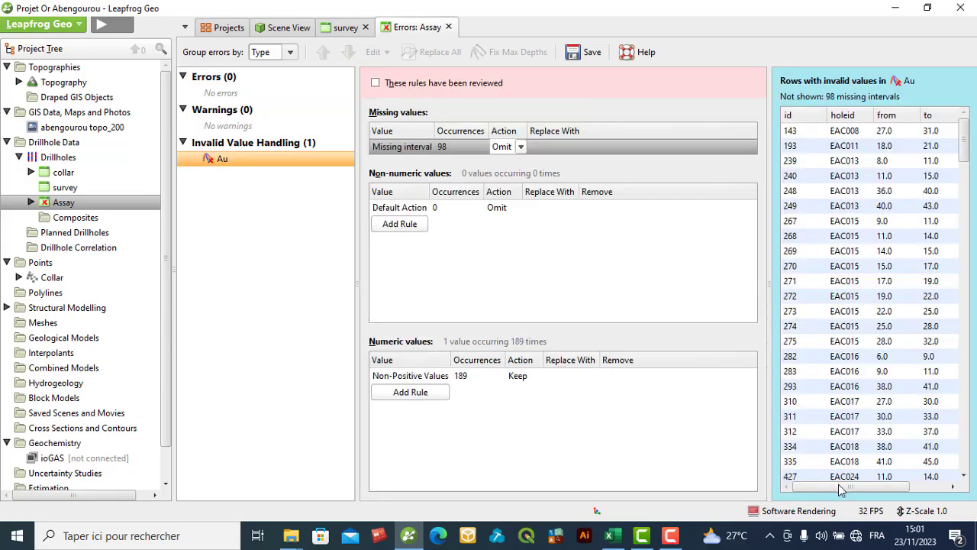
pyautogui.moveTo(860, 487); pyautogui.dragTo(897, 500)
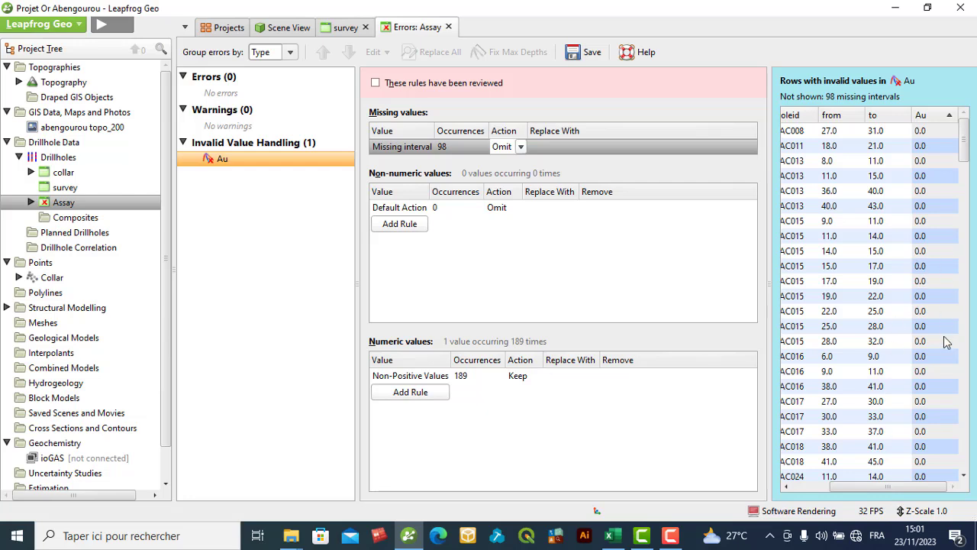
pyautogui.scroll(-10, 947, 342)
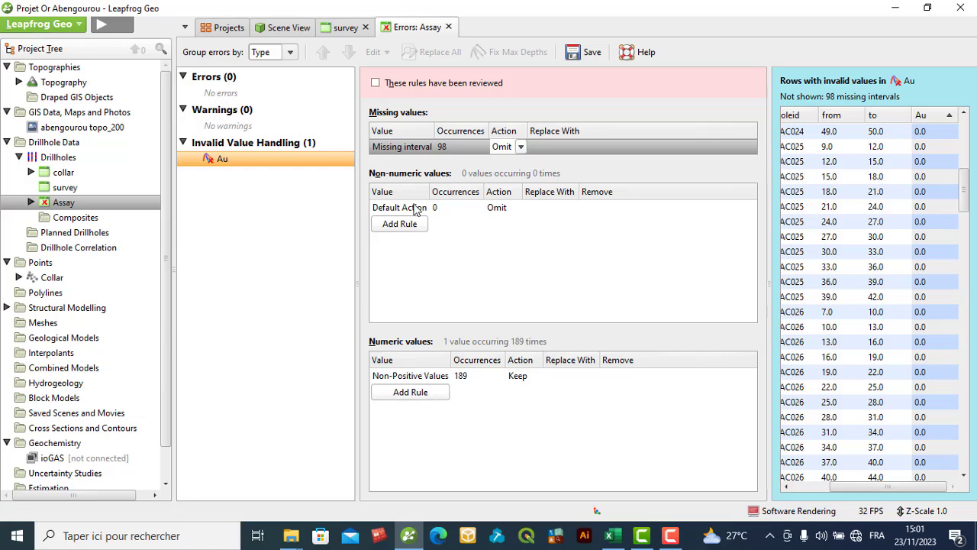
# - Try to replace missing Au intervals with 0.0 in the Assay invalid value rules, and discard the unsaved changes
pyautogui.click(419, 393)
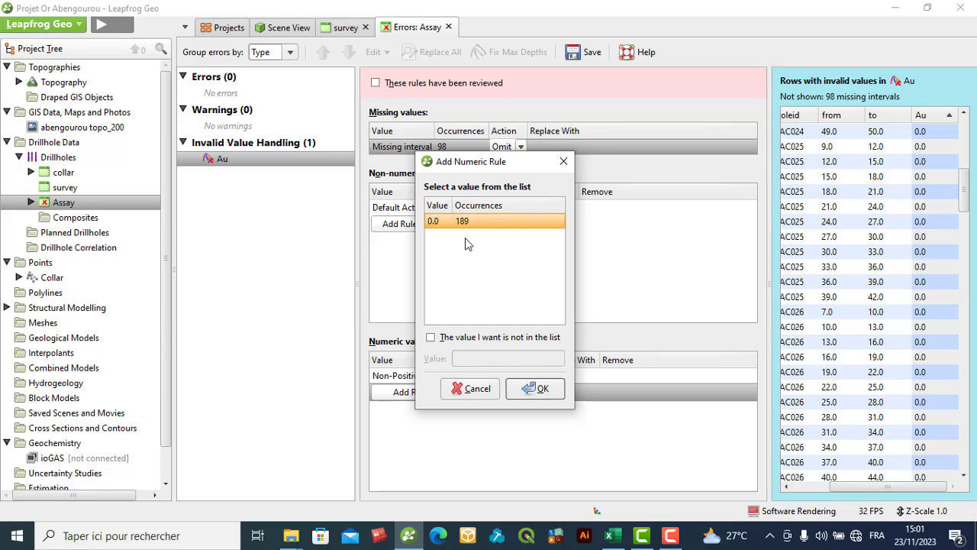
pyautogui.click(493, 392)
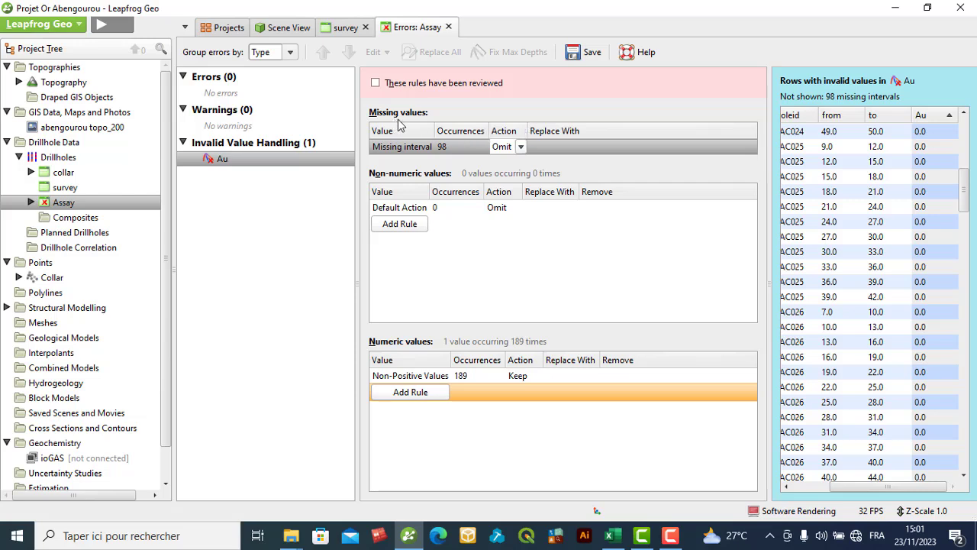
pyautogui.click(453, 148)
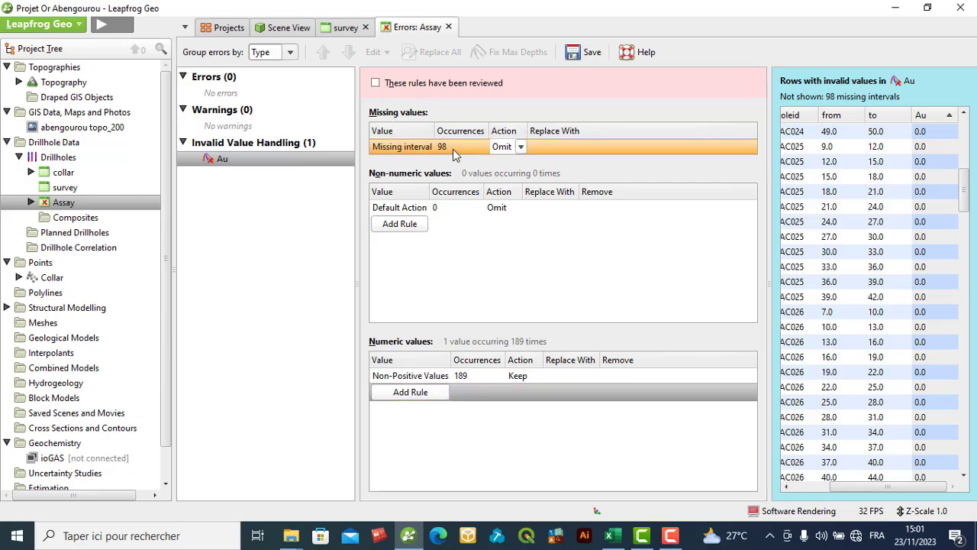
pyautogui.click(522, 148)
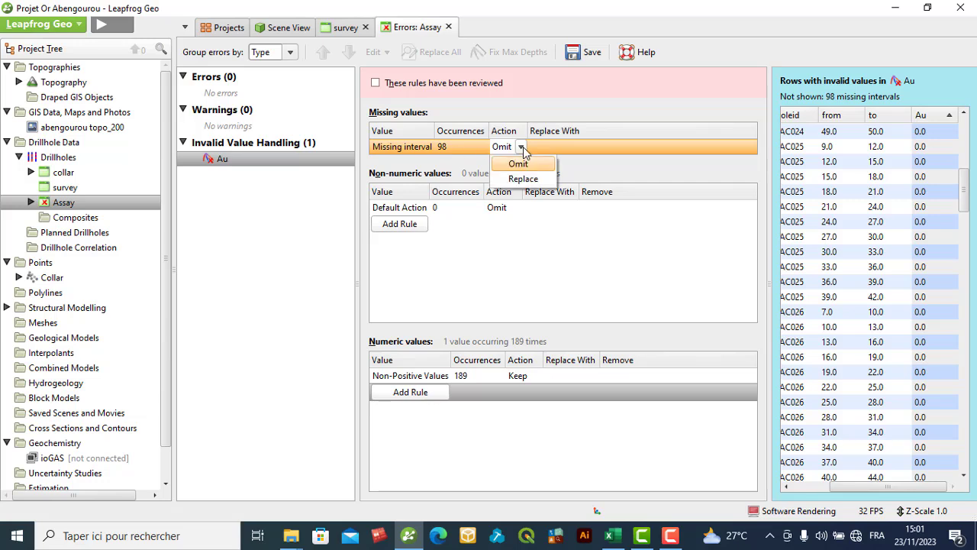
pyautogui.click(524, 179)
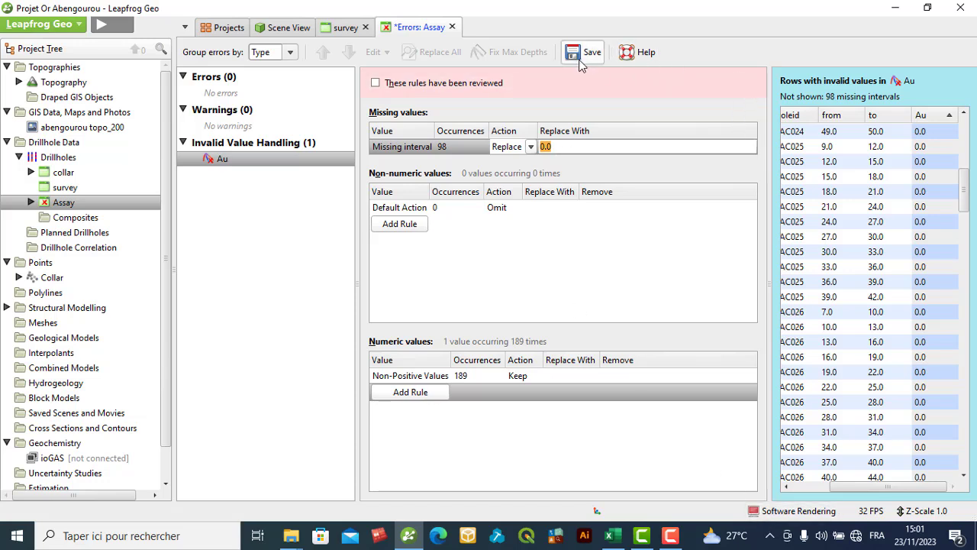
pyautogui.click(452, 27)
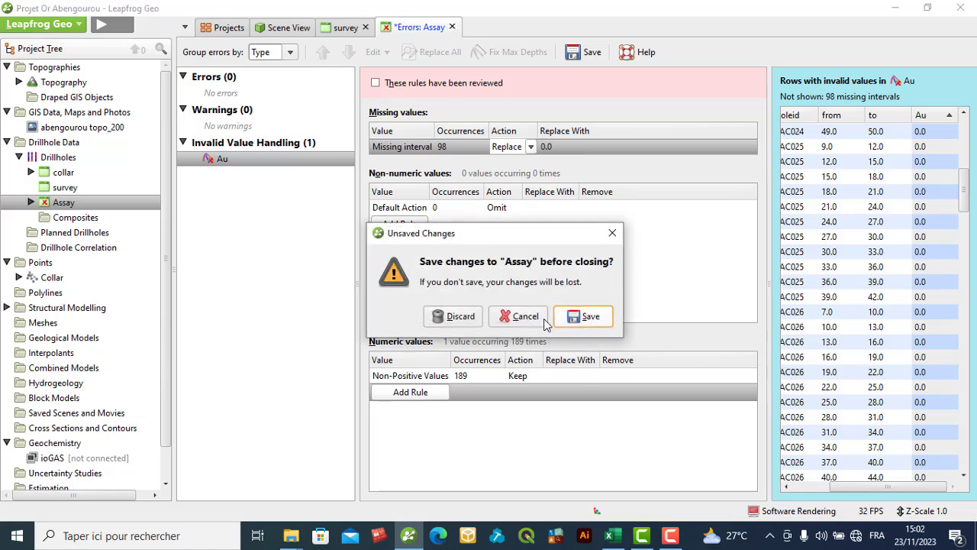
pyautogui.click(458, 316)
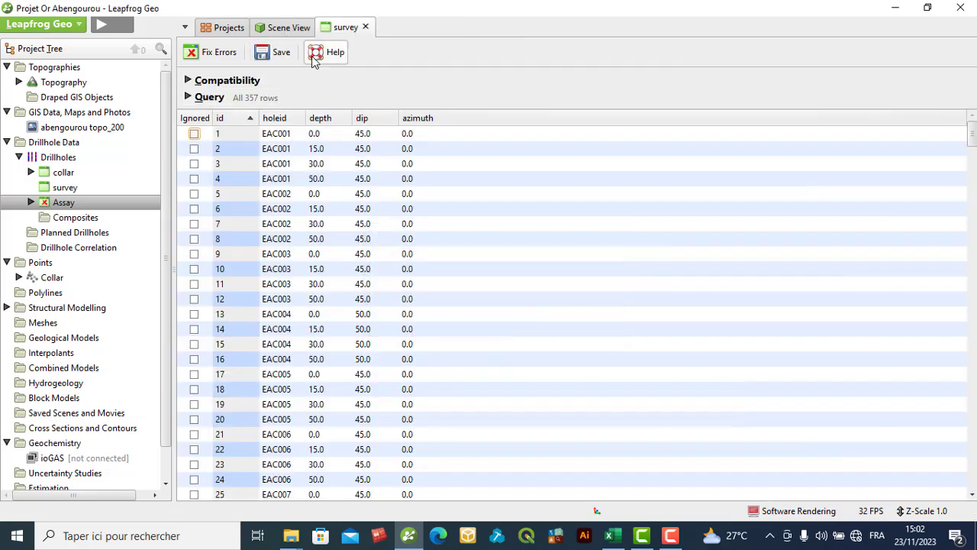
# - Close the survey table, reopen the Assay table's Au column errors, and examine all rows with invalid values
pyautogui.click(365, 28)
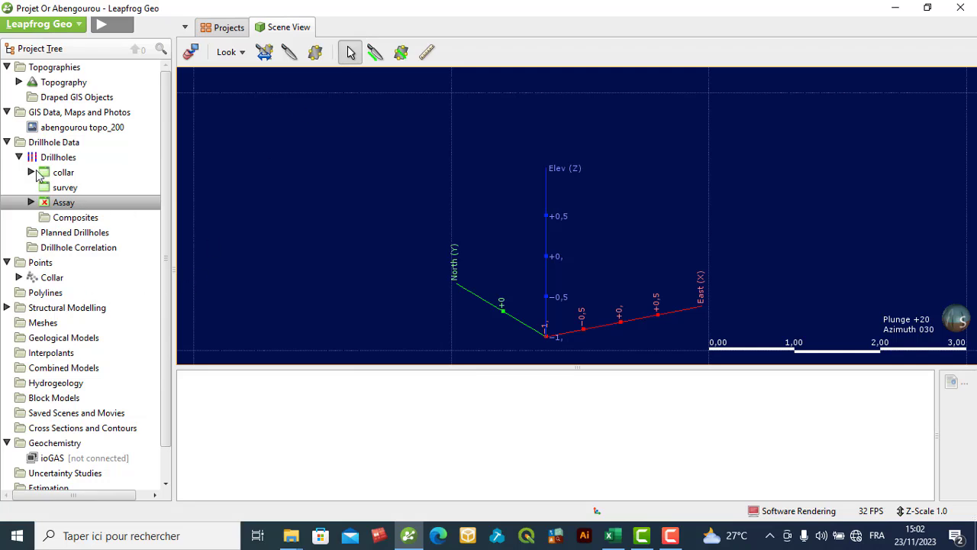
pyautogui.click(30, 203)
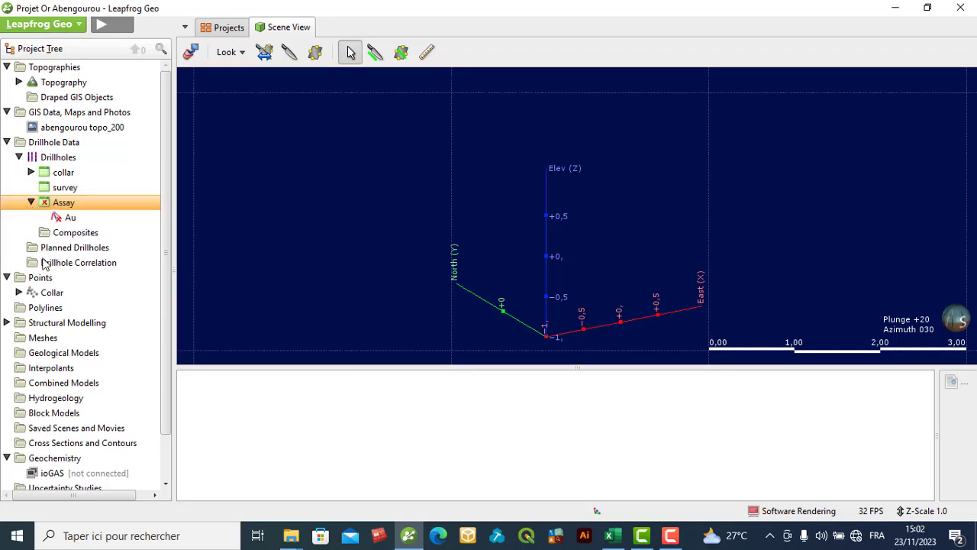
pyautogui.doubleClick(71, 217)
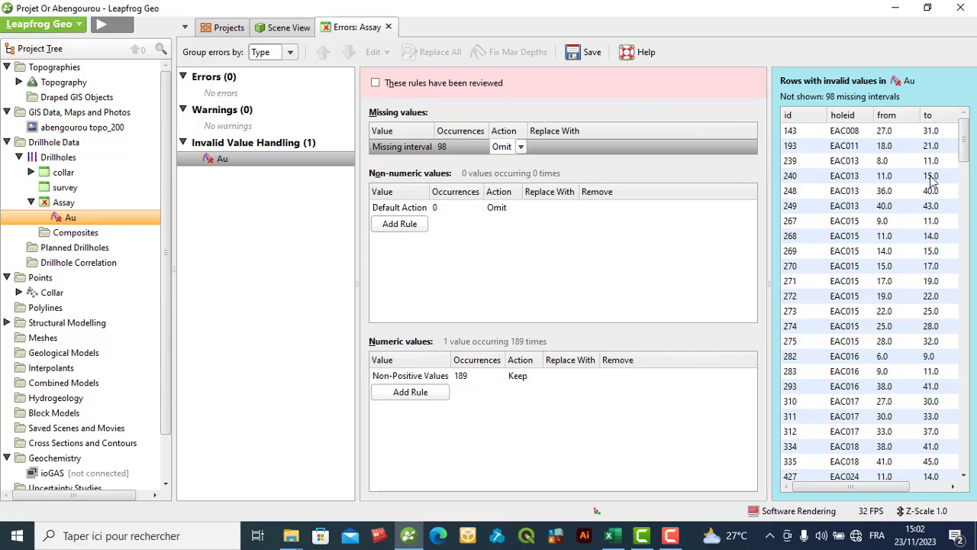
pyautogui.moveTo(880, 487); pyautogui.dragTo(924, 489)
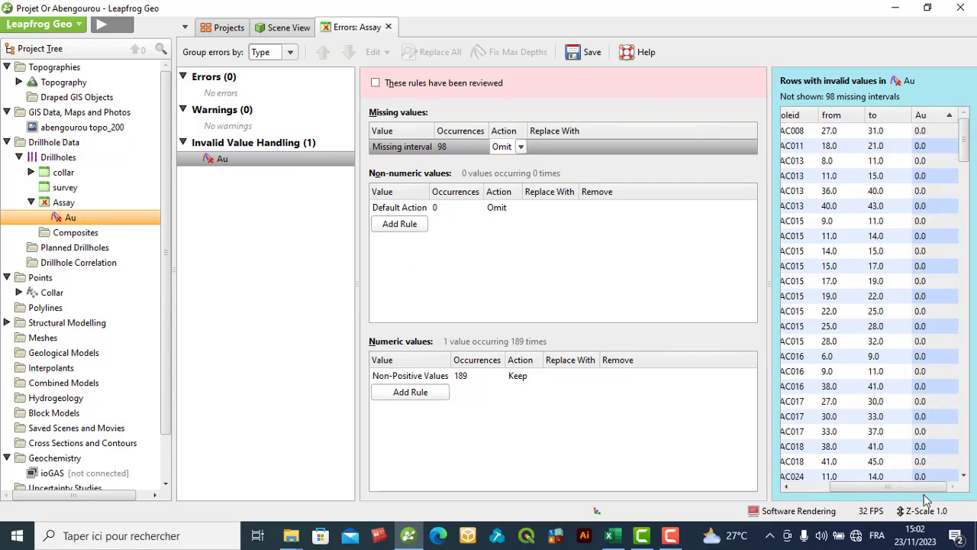
pyautogui.scroll(-10, 939, 255)
pyautogui.scroll(-10, 939, 255)
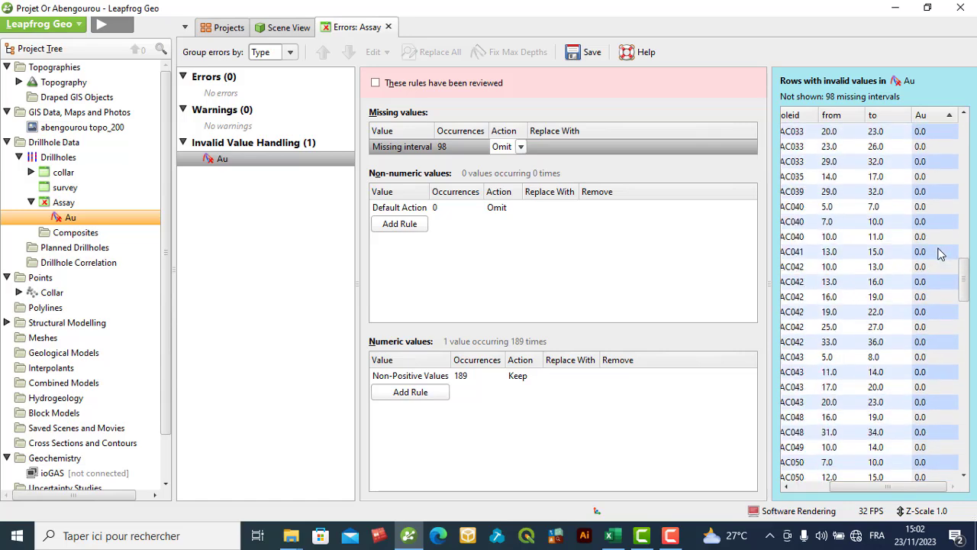
pyautogui.scroll(-15, 951, 250)
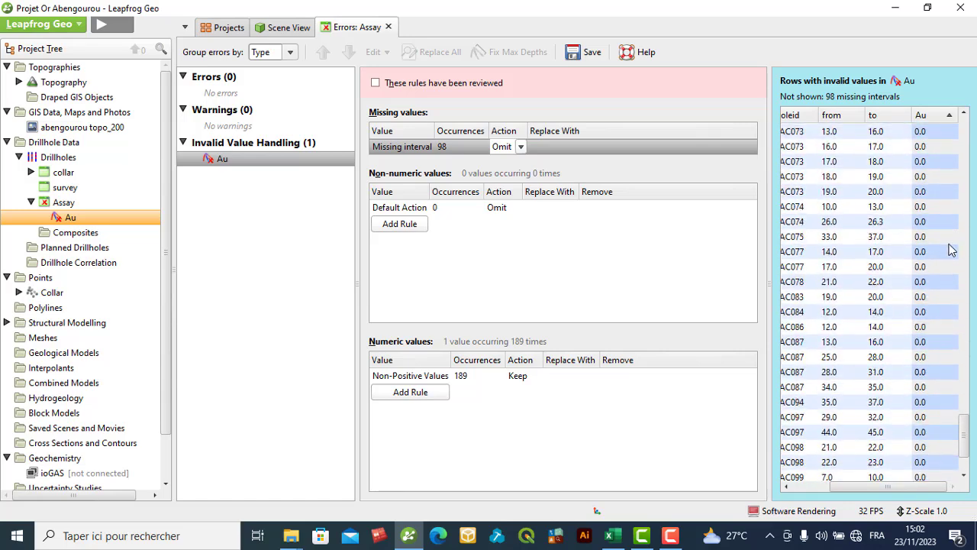
pyautogui.scroll(15, 951, 250)
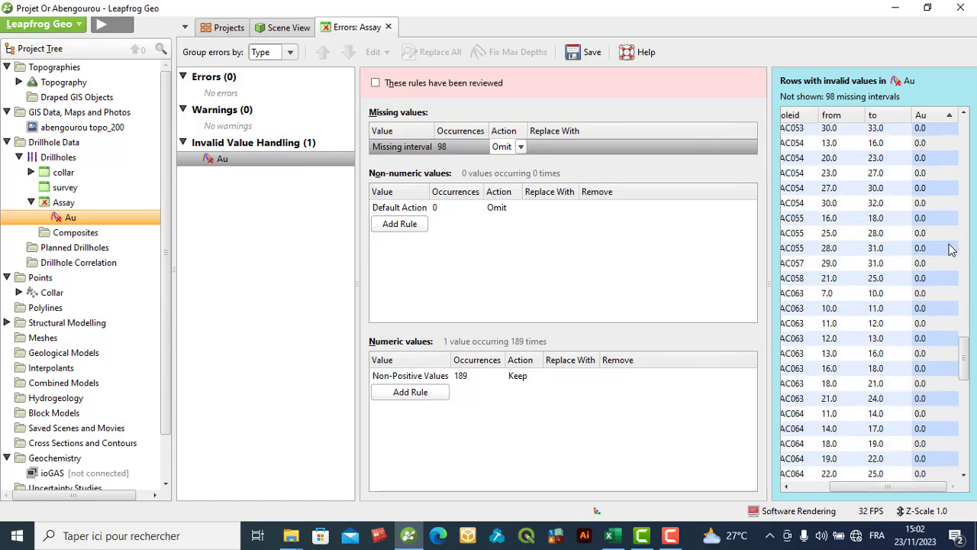
pyautogui.scroll(15, 951, 250)
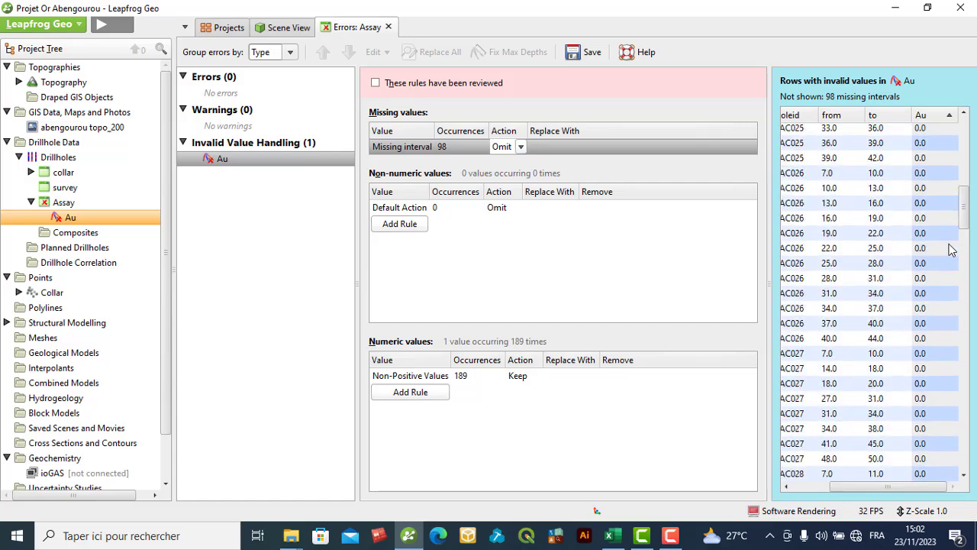
pyautogui.click(241, 144)
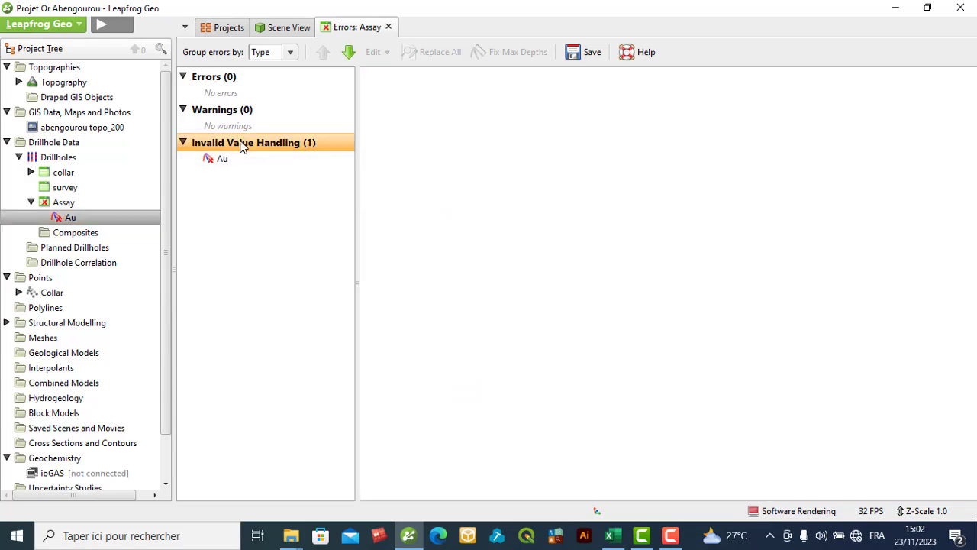
pyautogui.click(182, 143)
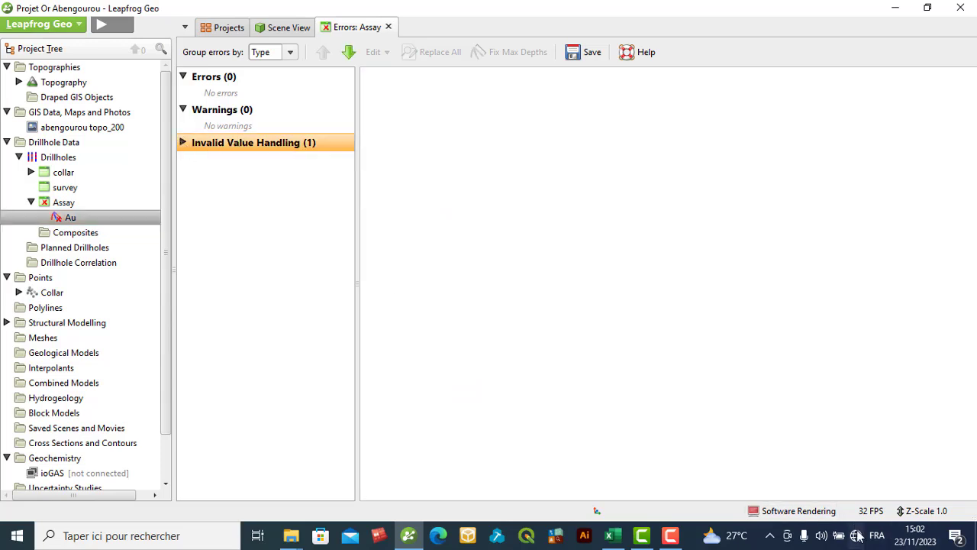
pyautogui.click(671, 535)
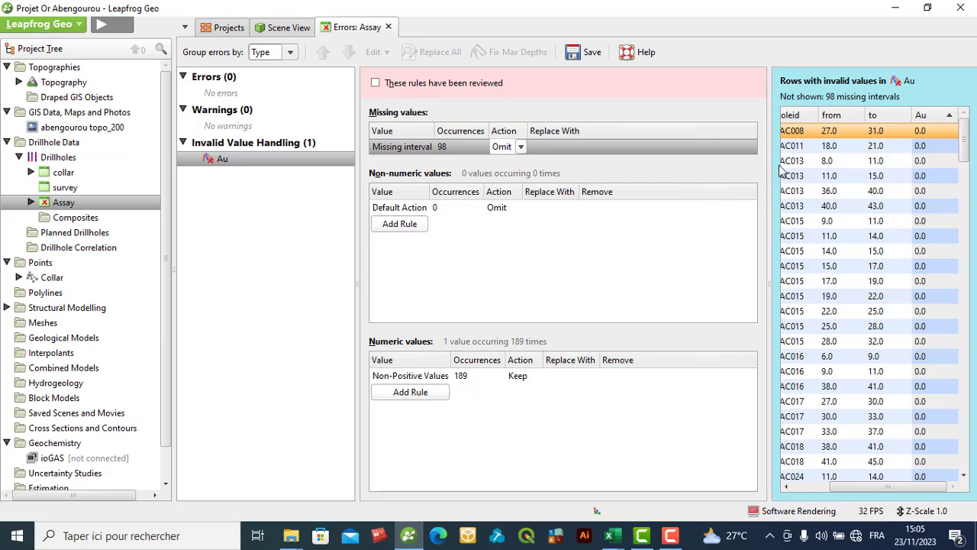
# - Widen the list of invalid Au rows, and switch to Excel to inspect the assay sheet of Base-de-données-tahal
pyautogui.moveTo(759, 165); pyautogui.dragTo(628, 186)
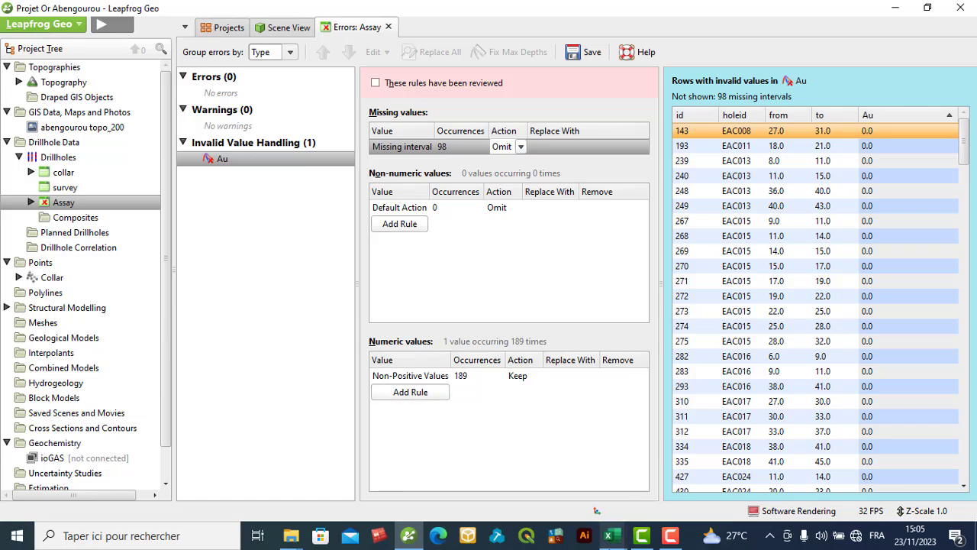
pyautogui.click(611, 535)
pyautogui.click(524, 468)
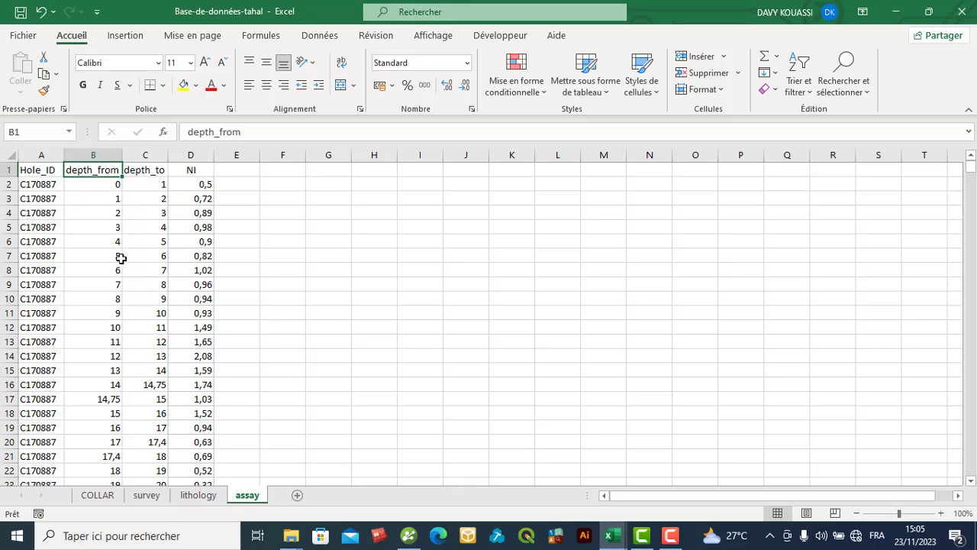
pyautogui.scroll(-14, 87, 292)
pyautogui.scroll(14, 87, 293)
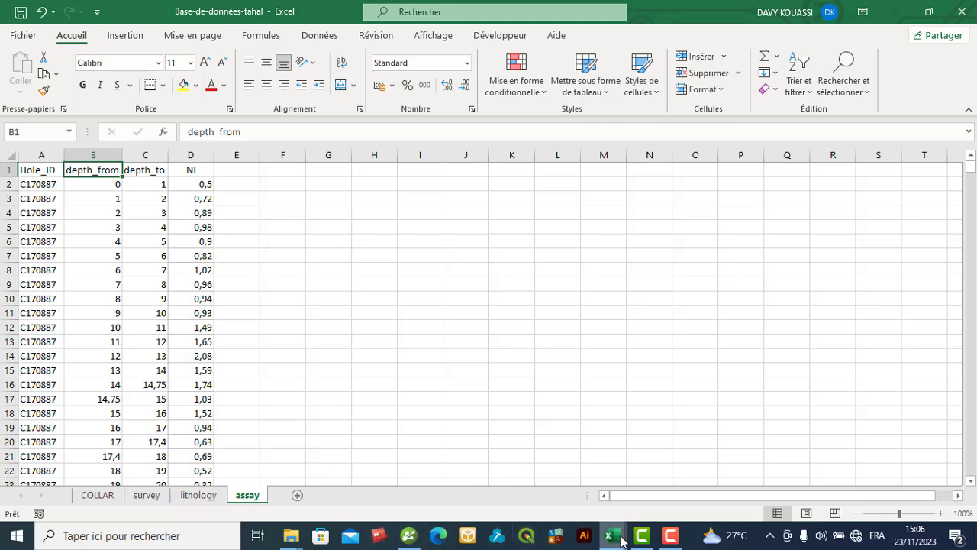
# - Switch to the Assay workbook in Excel and examine the Au column from the first row down to hole EAC008
pyautogui.moveTo(611, 535)
pyautogui.moveTo(688, 471)
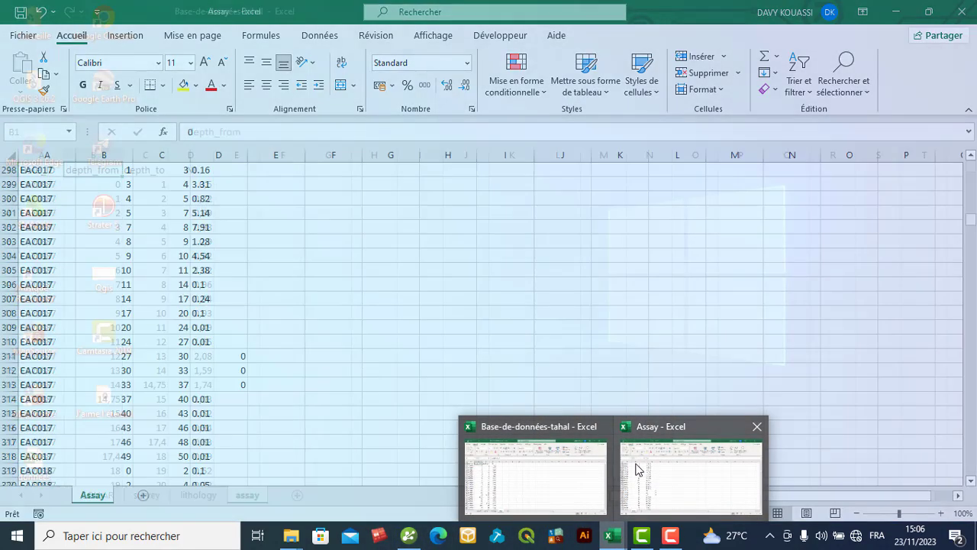
pyautogui.click(632, 467)
pyautogui.scroll(20, 219, 335)
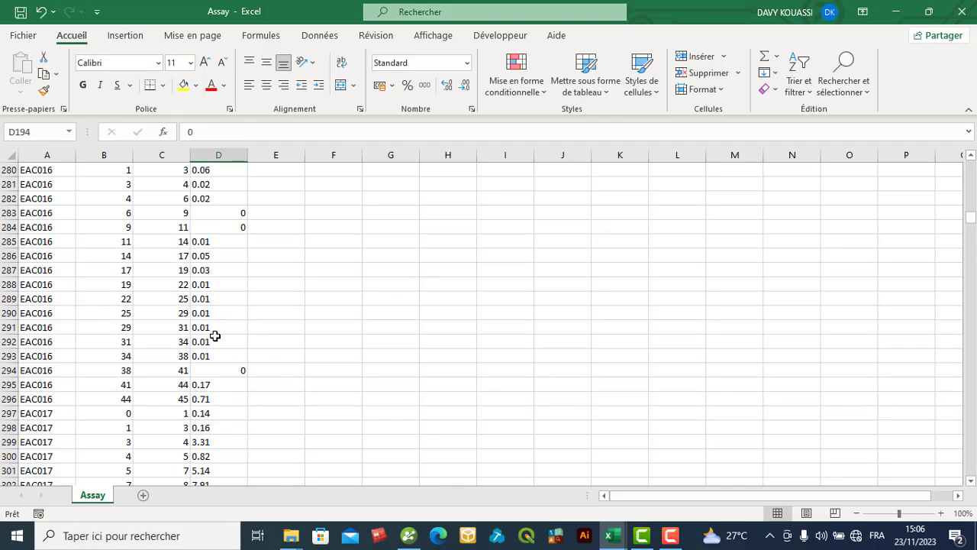
pyautogui.scroll(20, 219, 335)
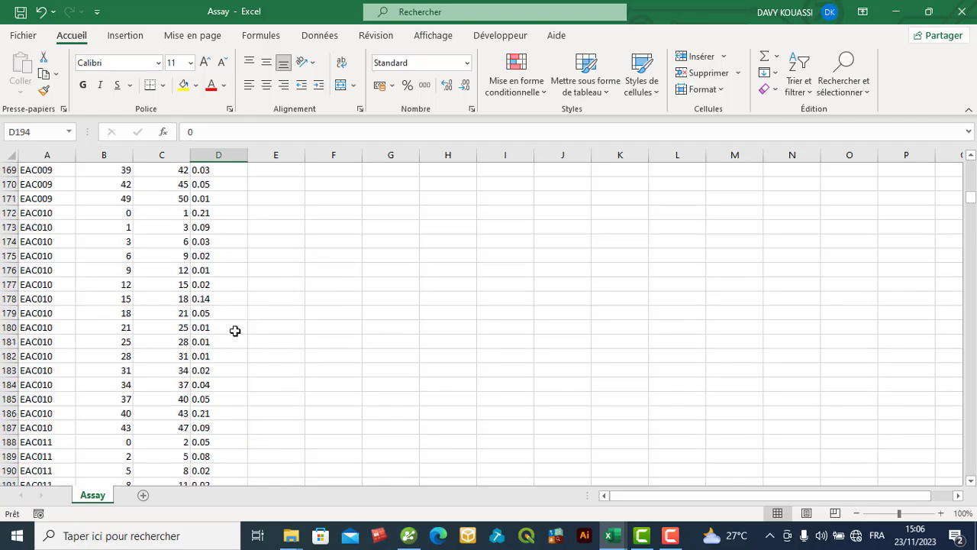
pyautogui.scroll(20, 240, 330)
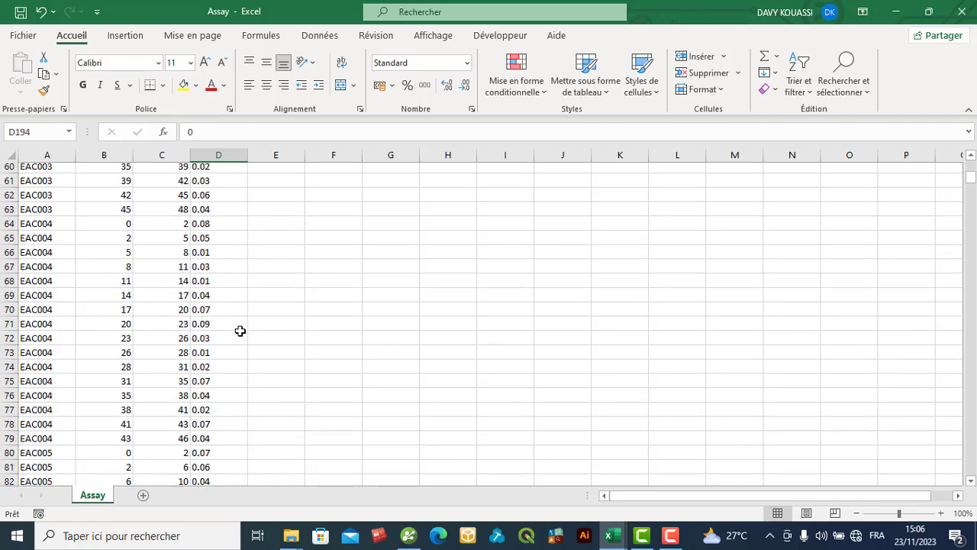
pyautogui.scroll(2, 208, 335)
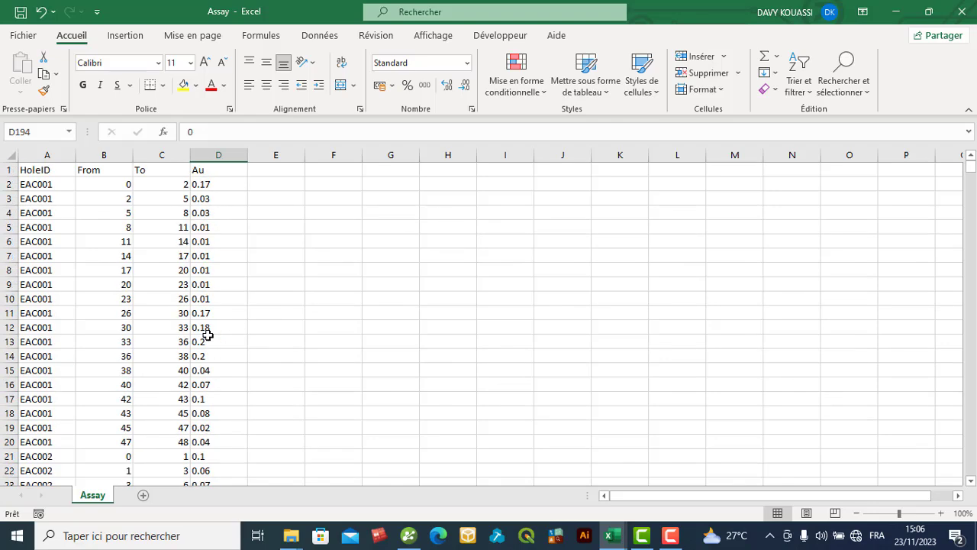
pyautogui.scroll(-19, 199, 344)
pyautogui.scroll(-20, 194, 349)
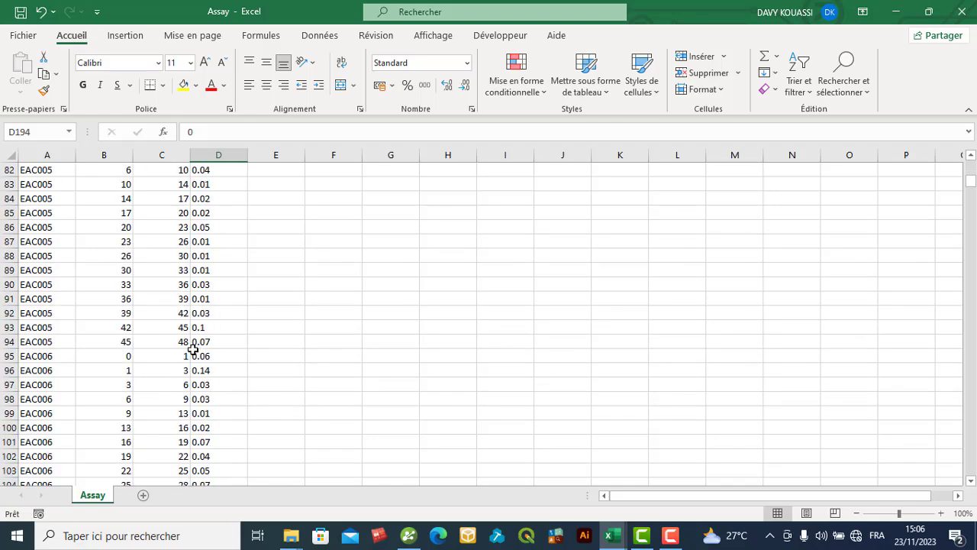
pyautogui.scroll(-1, 194, 349)
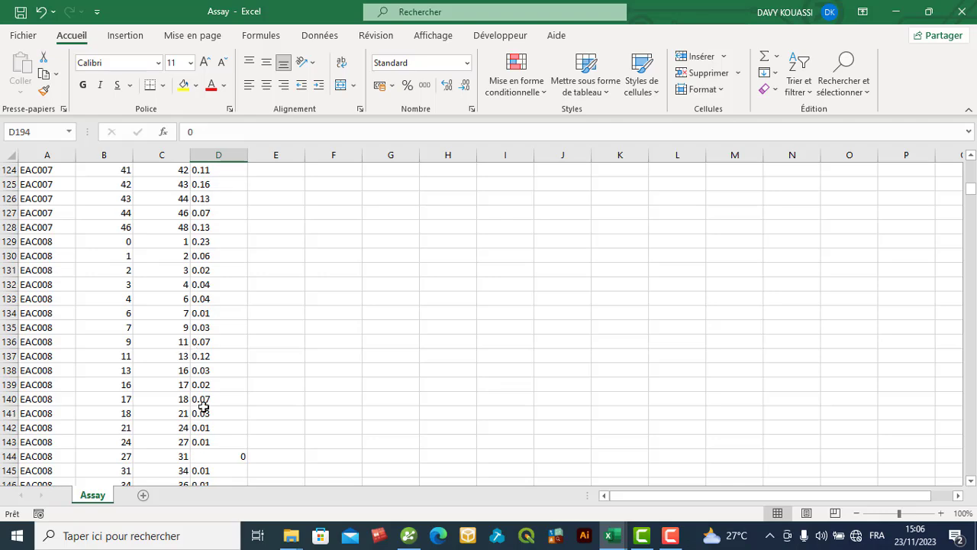
# - Locate the zero Au entries for holes EAC008, EAC011 and EAC013 in the Assay sheet
pyautogui.click(219, 455)
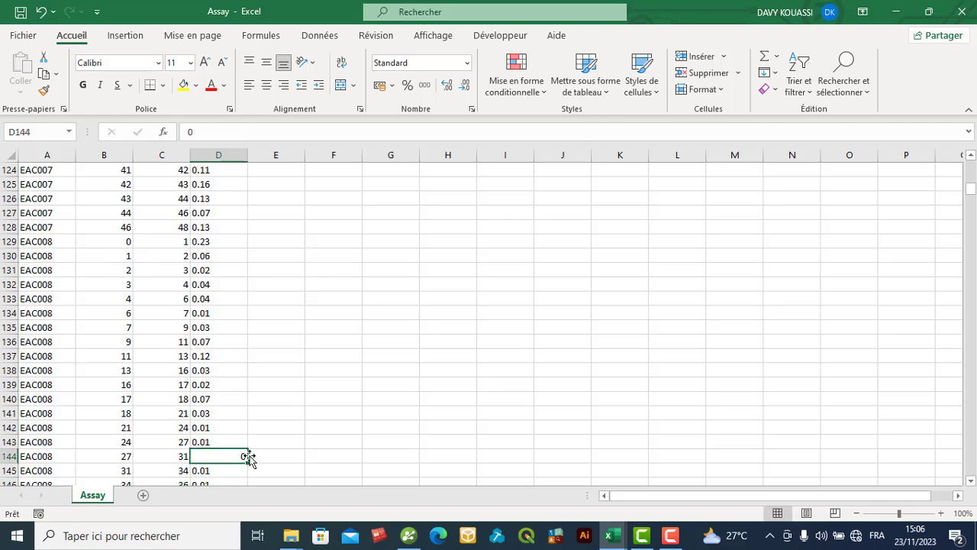
pyautogui.scroll(-1, 228, 456)
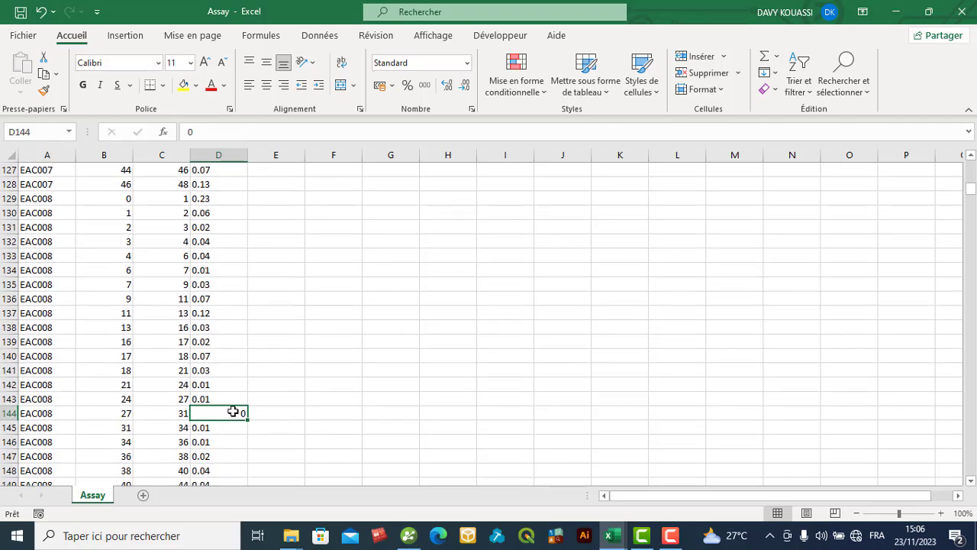
pyautogui.scroll(-19, 233, 411)
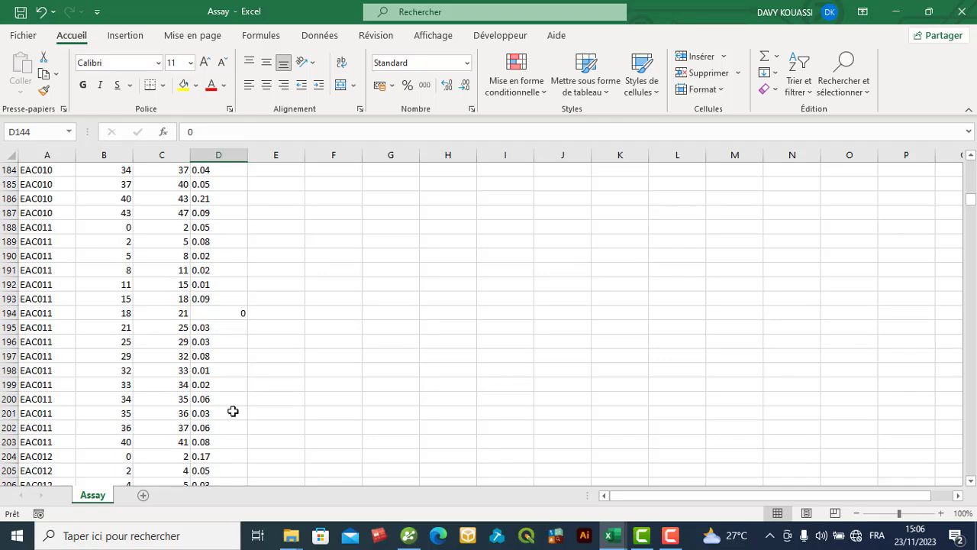
pyautogui.click(234, 300)
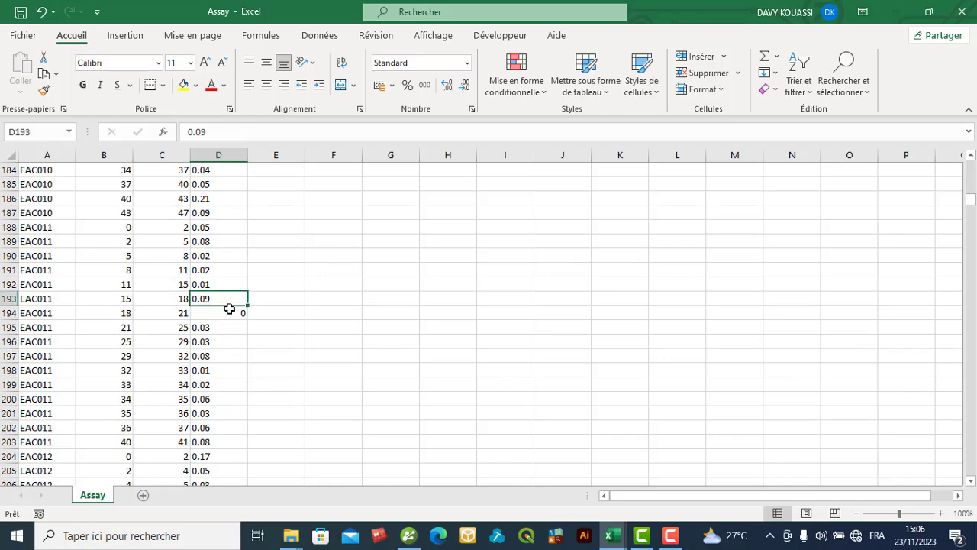
pyautogui.click(229, 308)
pyautogui.scroll(-16, 234, 356)
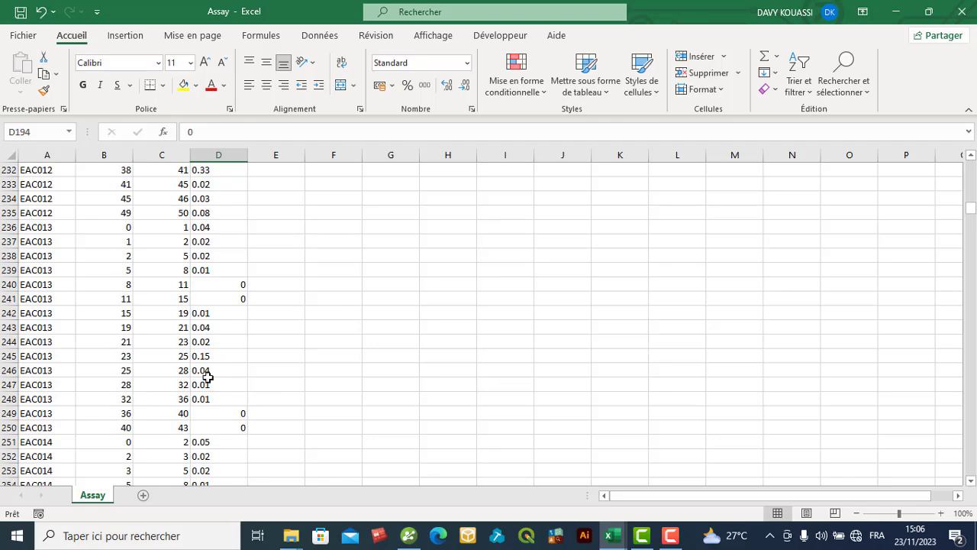
pyautogui.moveTo(222, 416); pyautogui.dragTo(222, 439)
pyautogui.click(224, 429)
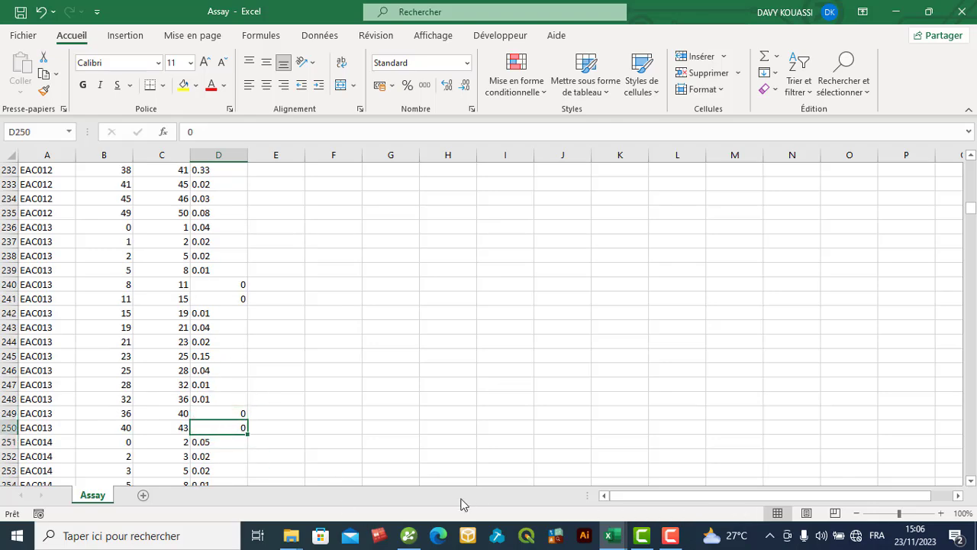
# - Switch back to Leapfrog Geo, examine the invalid Au rows down to hole EAC100, and narrow the error list
pyautogui.click(409, 536)
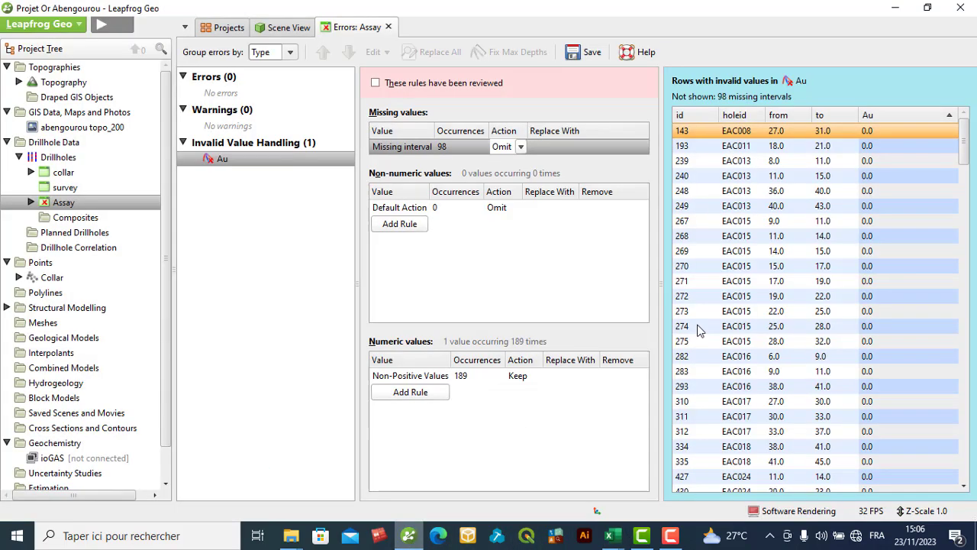
pyautogui.scroll(-15, 917, 280)
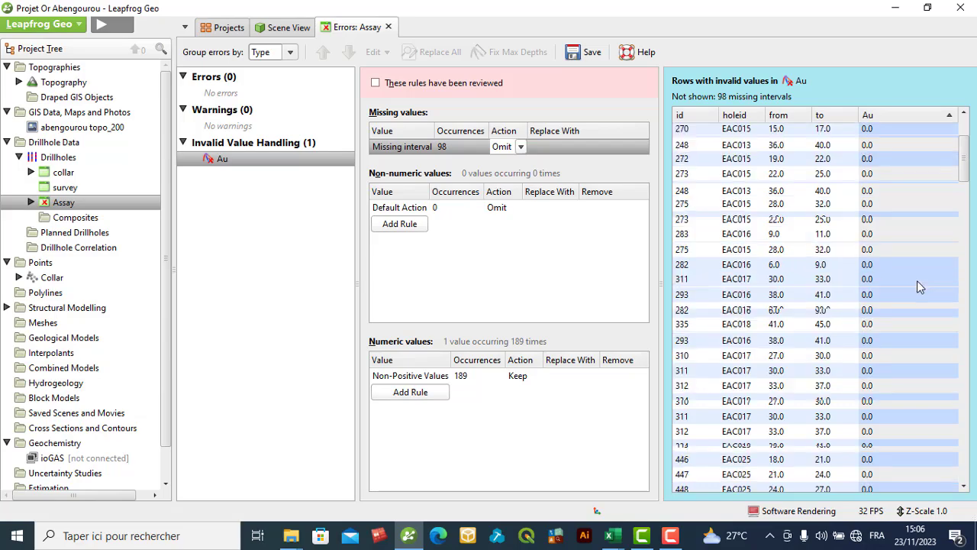
pyautogui.scroll(-20, 917, 280)
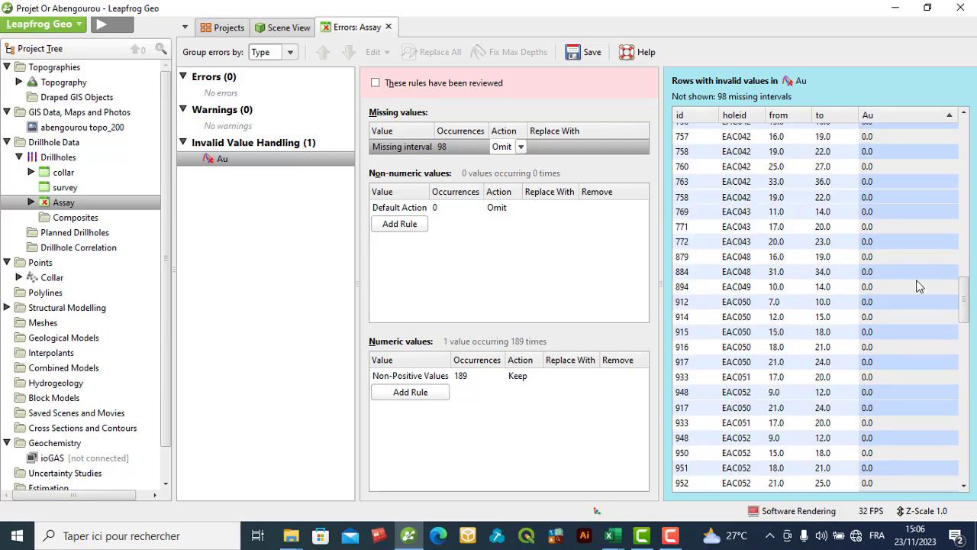
pyautogui.scroll(-9, 868, 379)
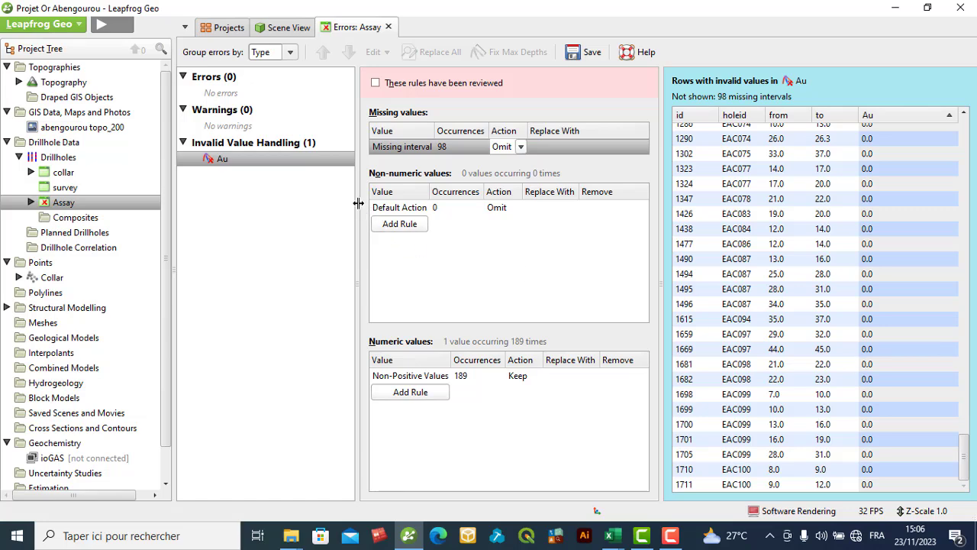
pyautogui.moveTo(358, 202); pyautogui.dragTo(344, 241)
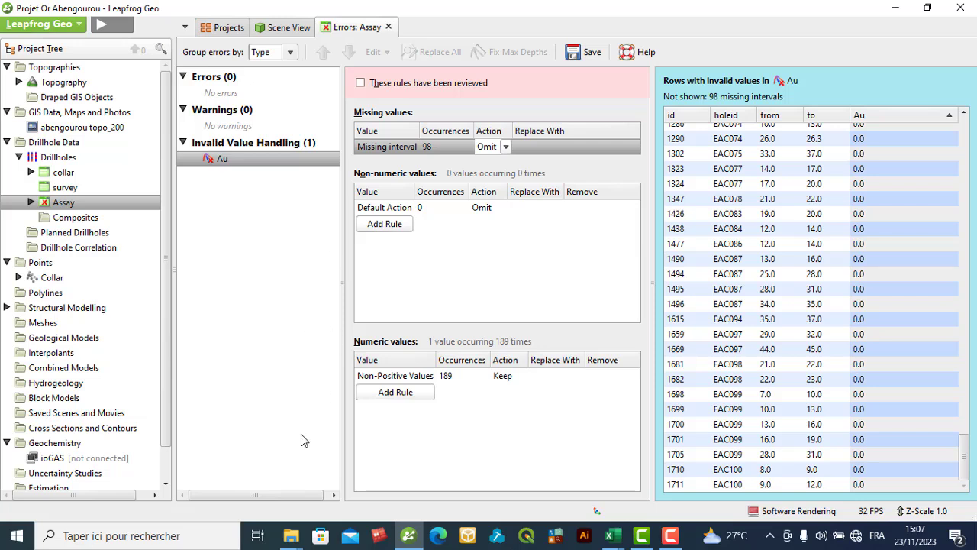
# - Review the non-positive values rule against the listed invalid Au rows, and close the Assay errors without changing the rules
pyautogui.click(294, 538)
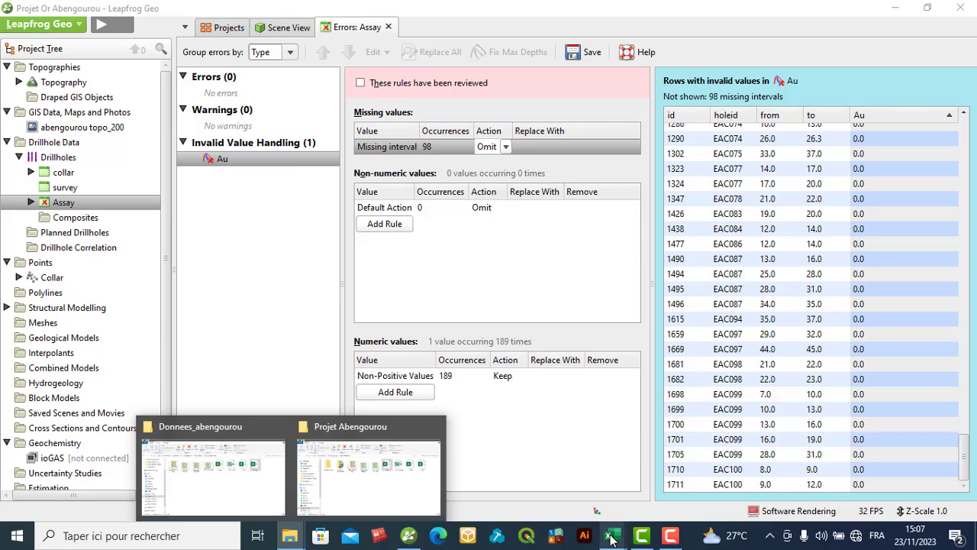
pyautogui.click(586, 464)
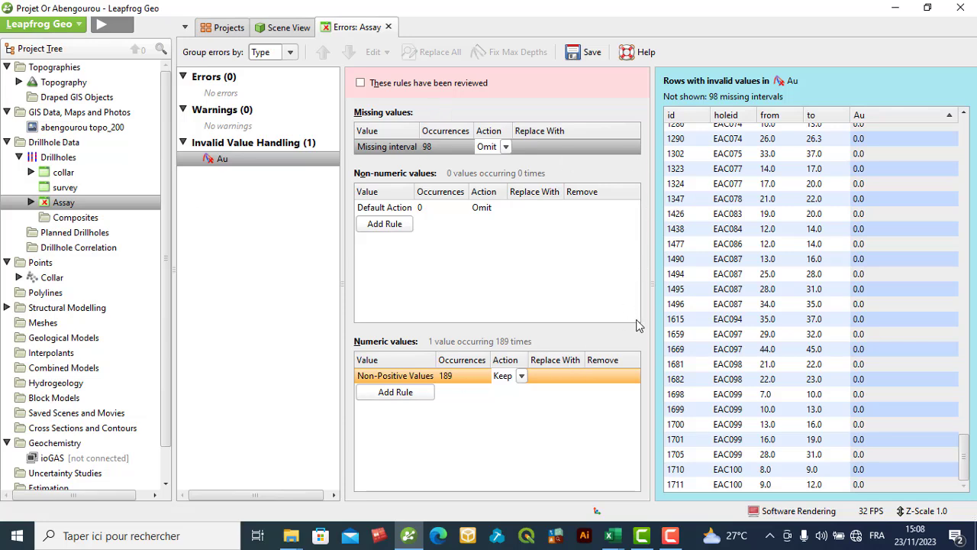
pyautogui.scroll(10, 843, 229)
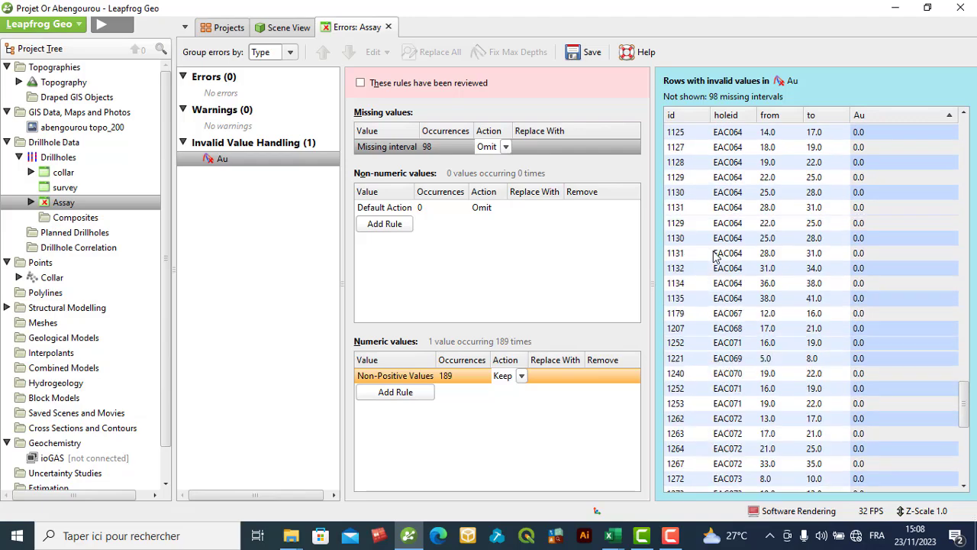
pyautogui.scroll(15, 710, 251)
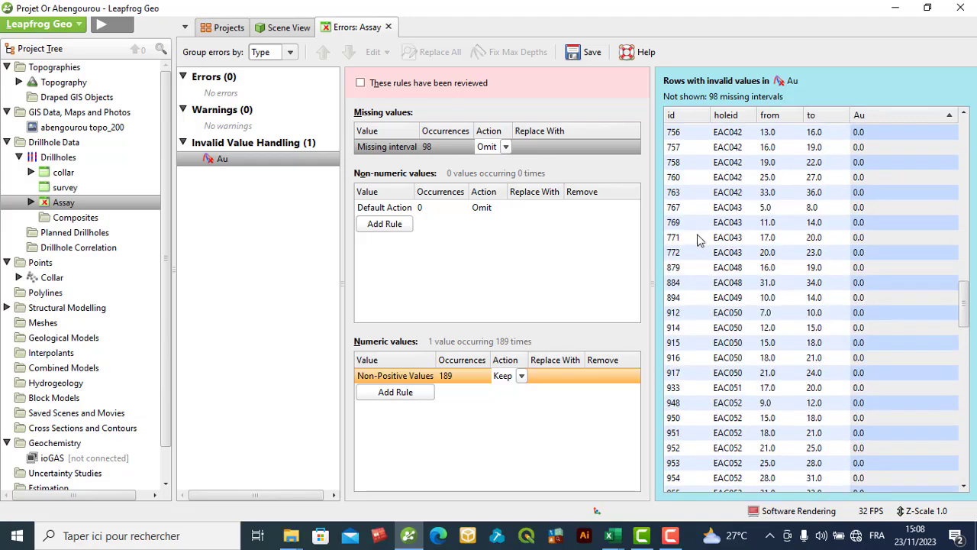
pyautogui.scroll(15, 733, 233)
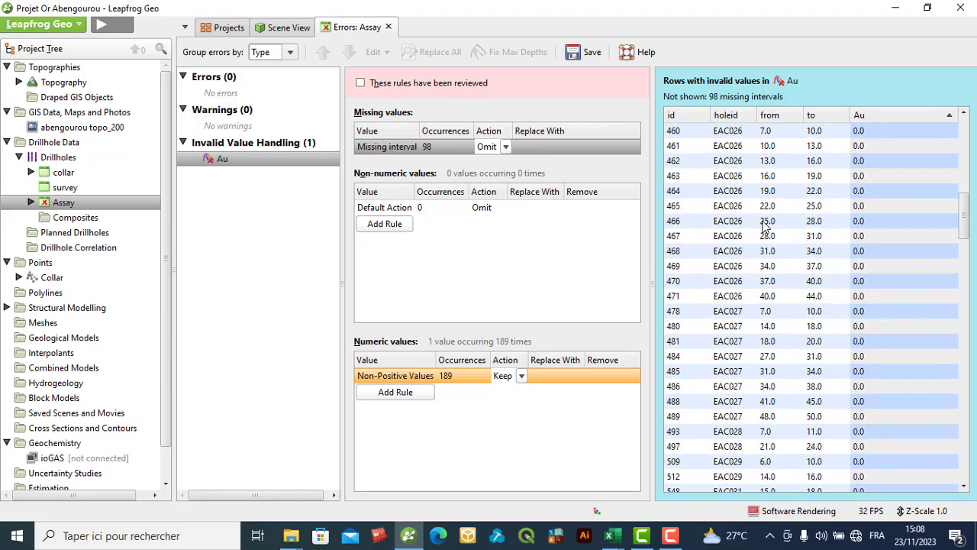
pyautogui.scroll(3, 779, 240)
pyautogui.scroll(9, 790, 256)
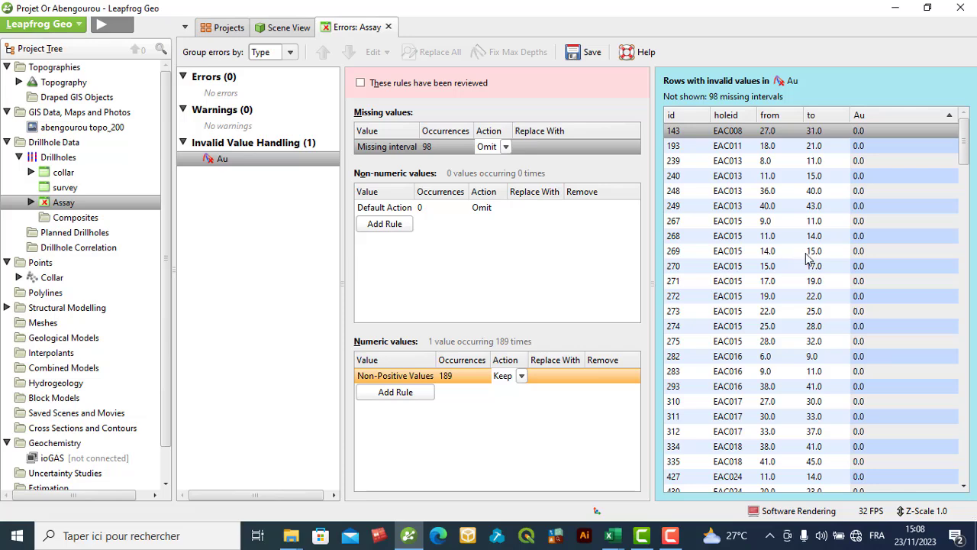
pyautogui.scroll(-2, 810, 260)
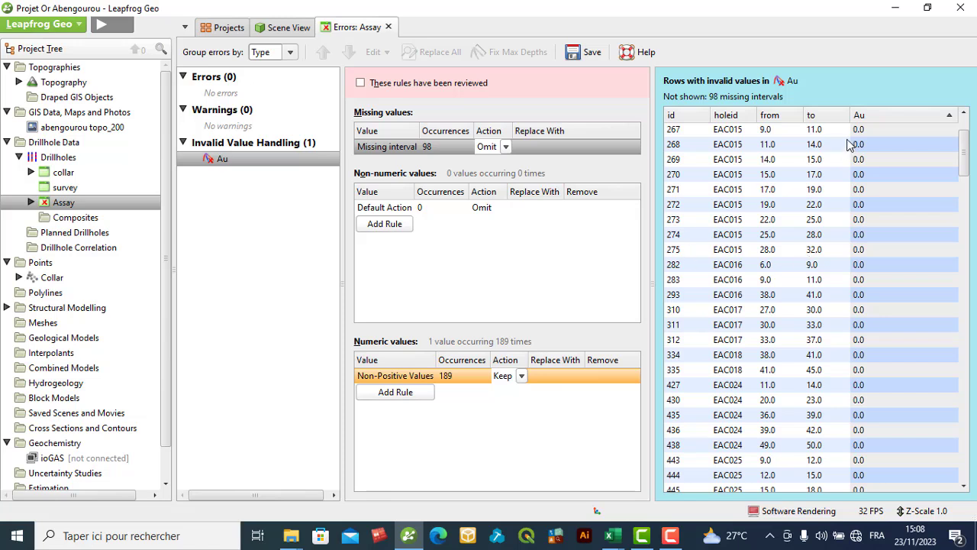
pyautogui.click(388, 27)
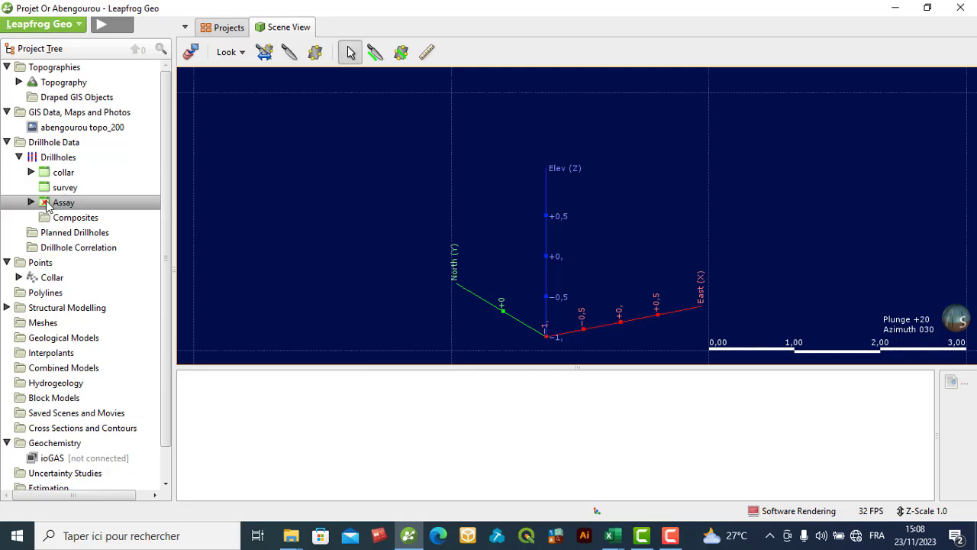
# - Collapse the Drillholes branch in the project tree and add the Drillholes object to the 3D scene
pyautogui.click(64, 159)
pyautogui.click(19, 158)
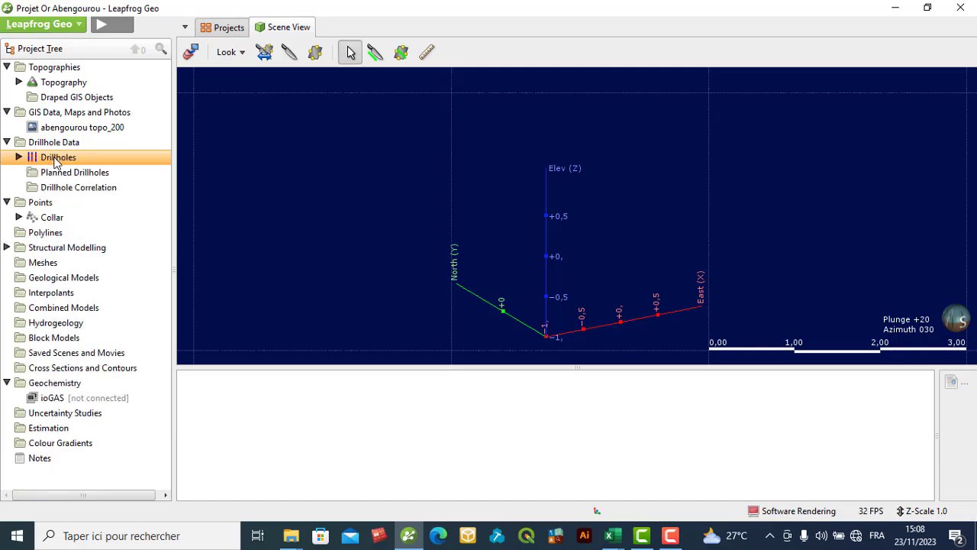
pyautogui.moveTo(57, 160); pyautogui.dragTo(419, 174)
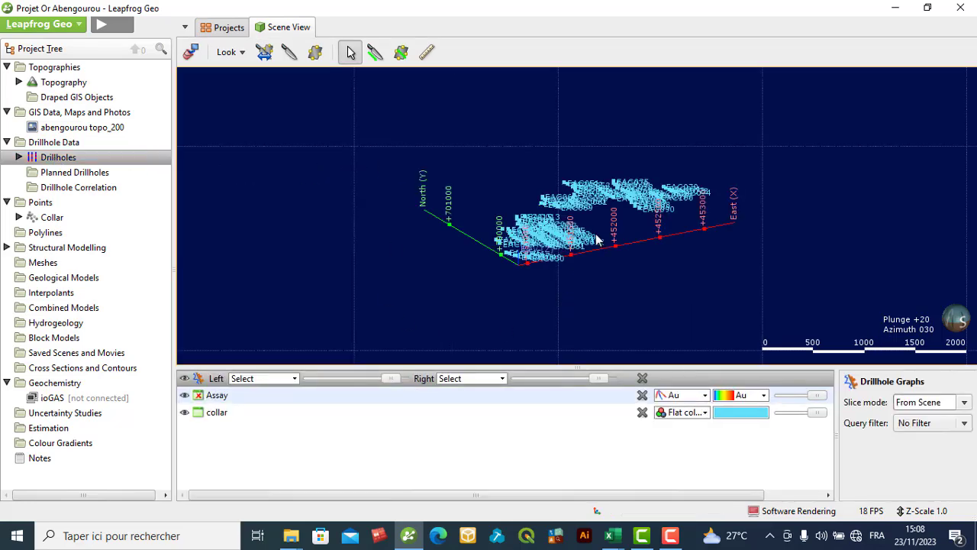
# - Examine the displayed drillholes and their collar labels in the scene from several angles and distances
pyautogui.scroll(3, 529, 264)
pyautogui.moveTo(529, 263); pyautogui.dragTo(635, 273)
pyautogui.moveTo(584, 255)
pyautogui.mouseDown()
pyautogui.moveTo(573, 258)
pyautogui.moveTo(579, 266)
pyautogui.moveTo(589, 250)
pyautogui.moveTo(591, 267)
pyautogui.mouseUp()
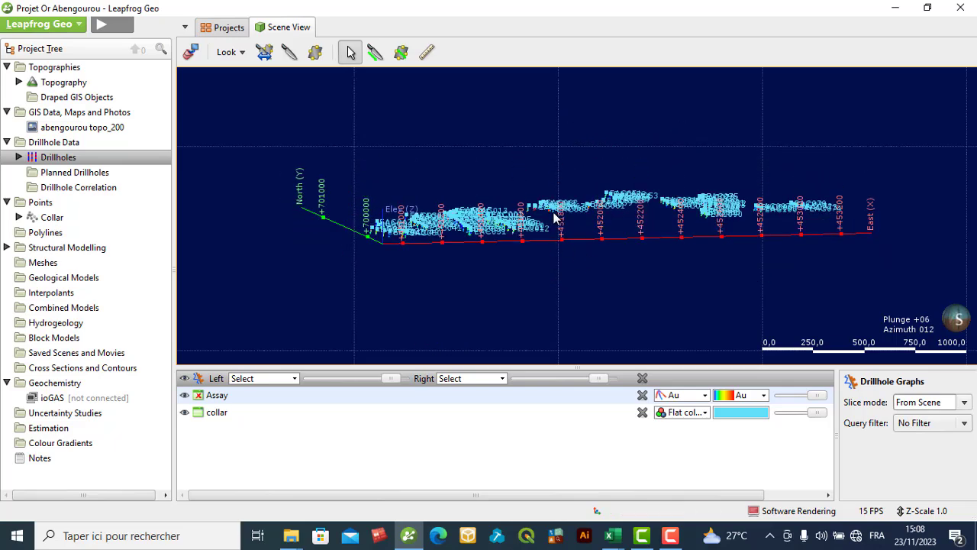
pyautogui.scroll(3, 502, 208)
pyautogui.moveTo(502, 208); pyautogui.dragTo(555, 262)
pyautogui.scroll(3, 554, 257)
pyautogui.moveTo(514, 328)
pyautogui.mouseDown()
pyautogui.moveTo(540, 260)
pyautogui.moveTo(523, 317)
pyautogui.mouseUp()
pyautogui.scroll(-5, 562, 267)
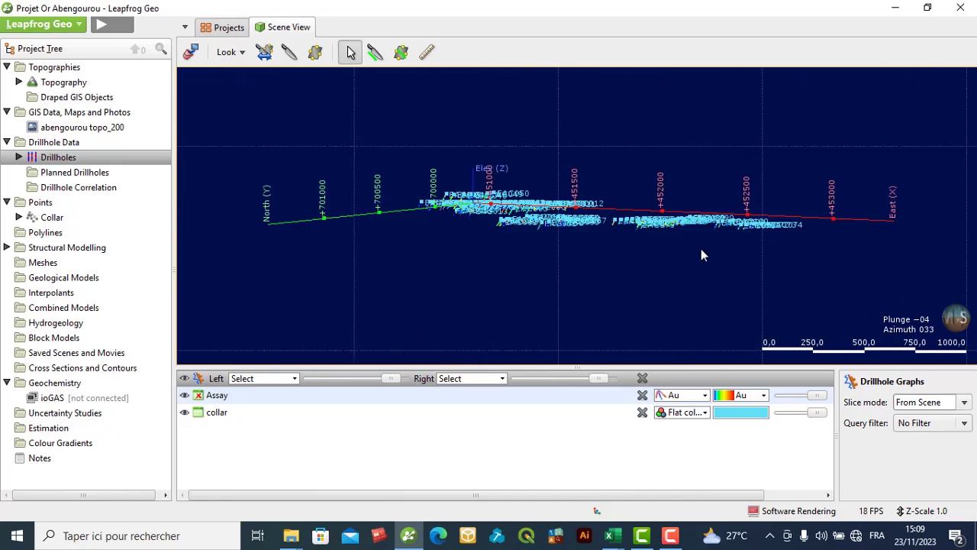
# - Set the scene view to look East, and examine the drillhole traces coloured by Au from slightly above
pyautogui.click(238, 58)
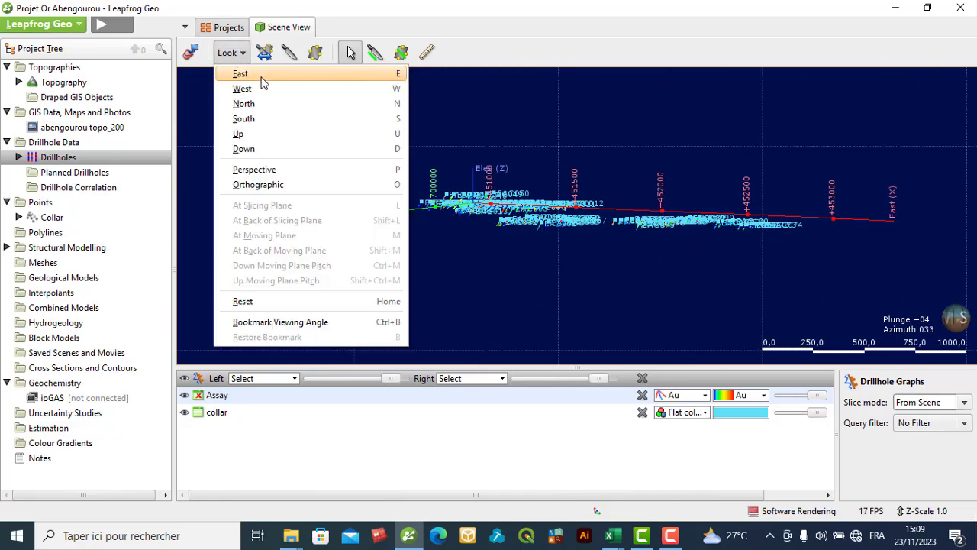
pyautogui.click(261, 75)
pyautogui.scroll(4, 572, 191)
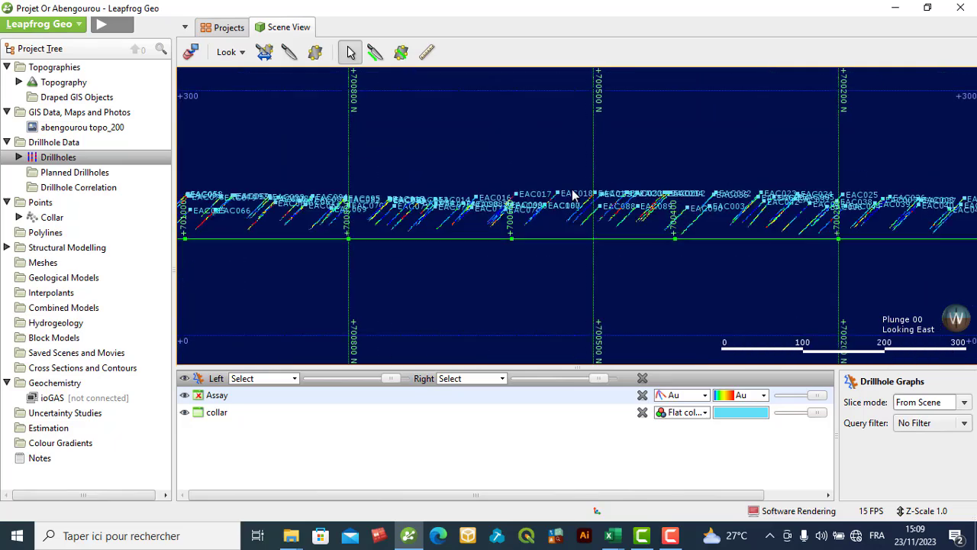
pyautogui.moveTo(566, 167); pyautogui.dragTo(571, 175)
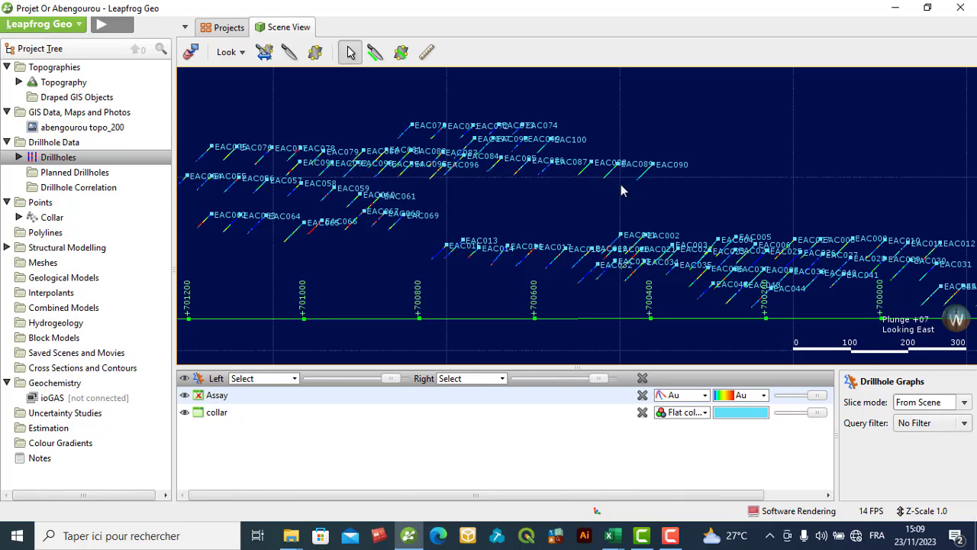
pyautogui.scroll(-2, 626, 190)
pyautogui.moveTo(626, 189); pyautogui.dragTo(626, 196)
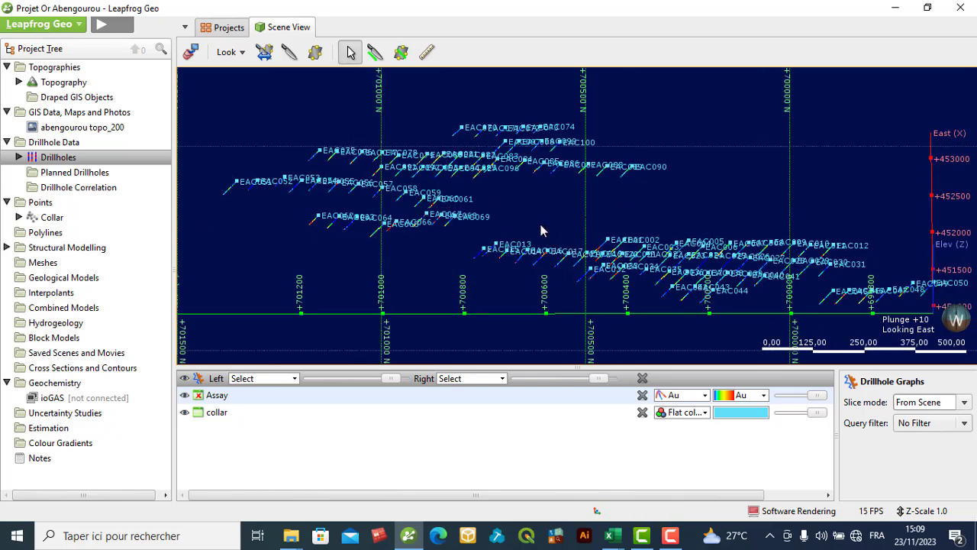
pyautogui.scroll(-2, 541, 225)
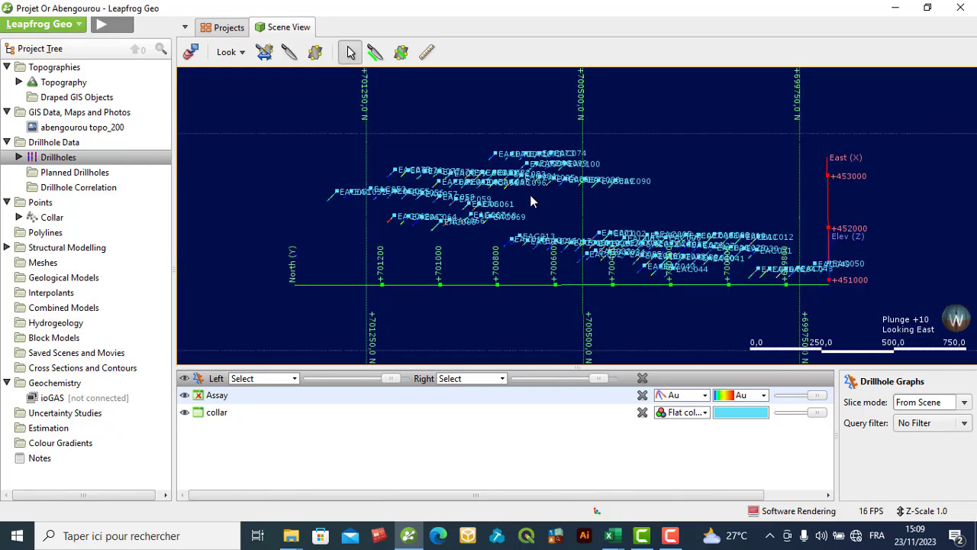
# - Add the Topography surface to the 3D scene together with the drillholes
pyautogui.moveTo(532, 201); pyautogui.dragTo(468, 180, button='right')
pyautogui.scroll(2, 609, 216)
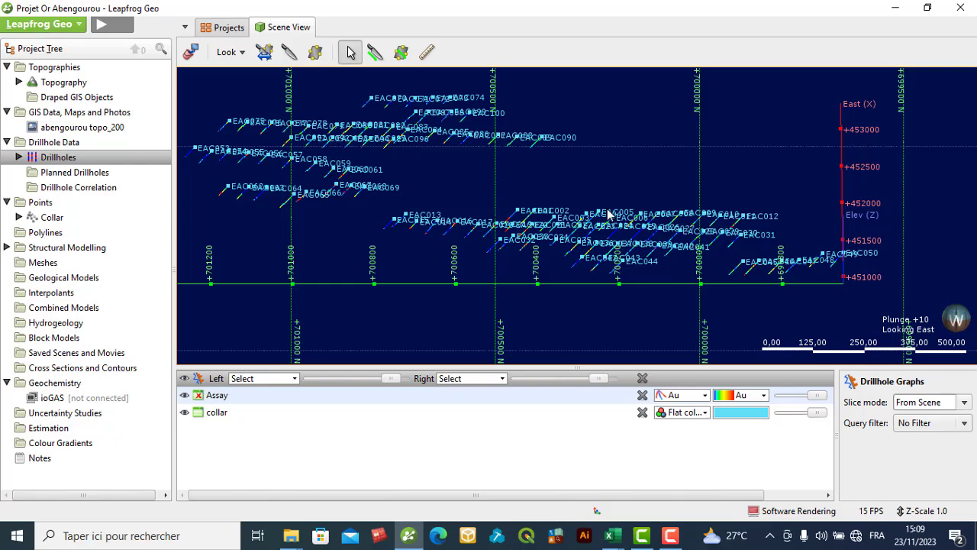
pyautogui.scroll(2, 556, 210)
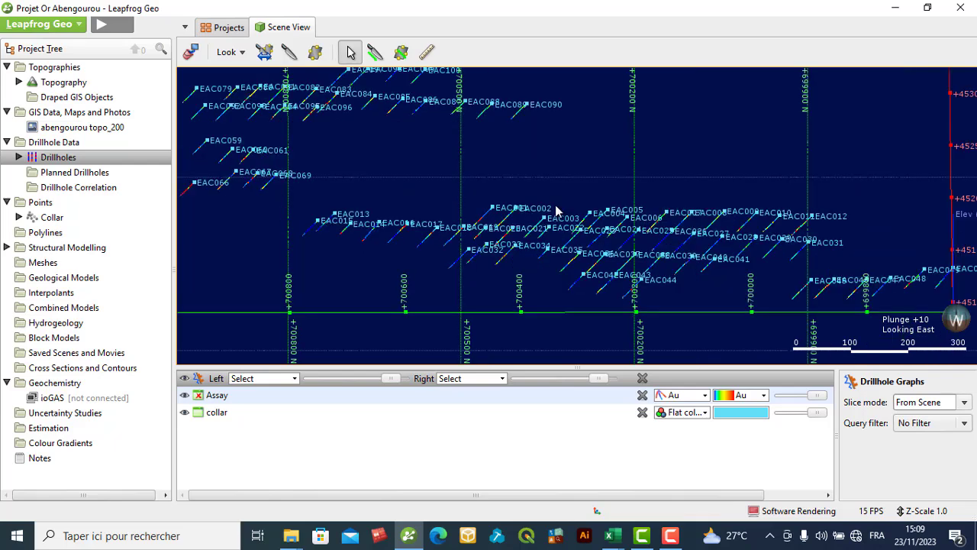
pyautogui.moveTo(489, 242); pyautogui.dragTo(494, 234)
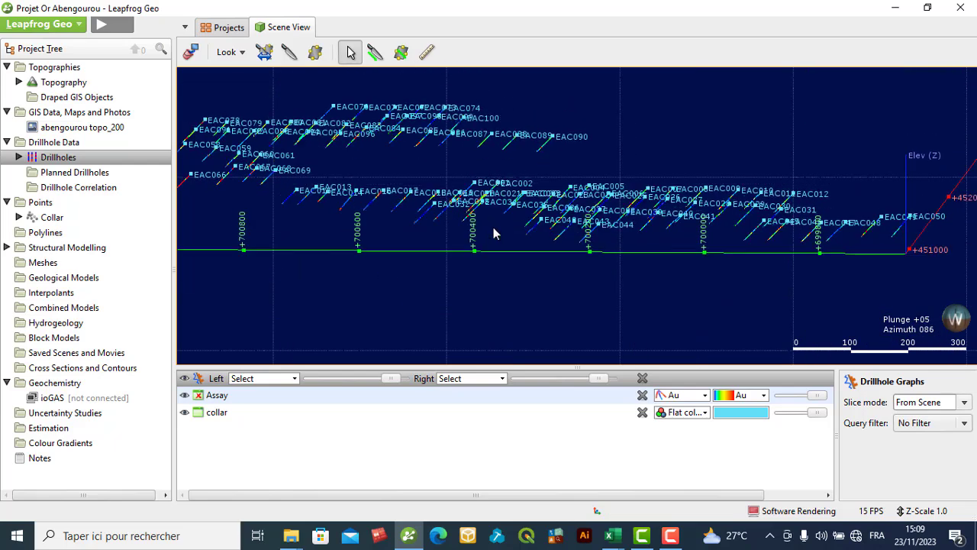
pyautogui.scroll(2, 502, 222)
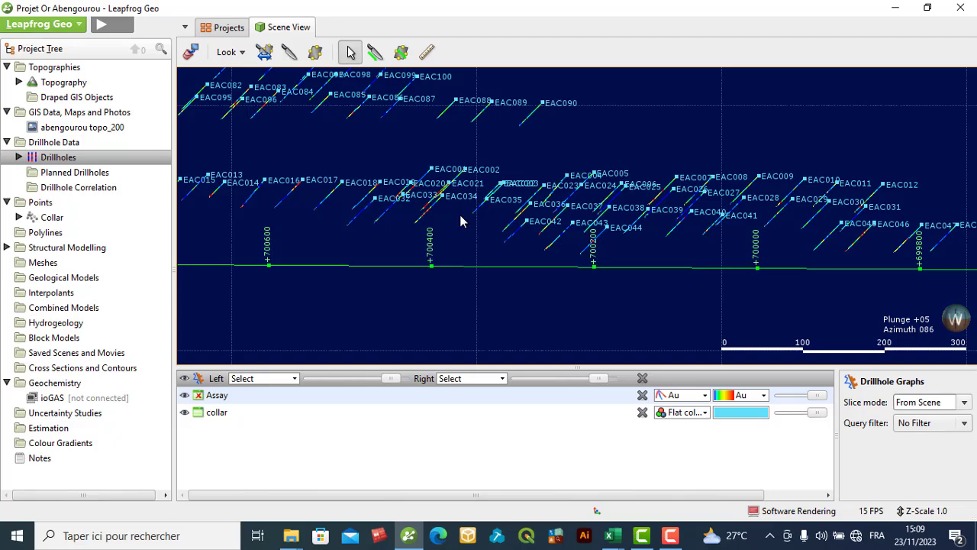
pyautogui.click(60, 86)
pyautogui.moveTo(61, 86); pyautogui.dragTo(262, 120)
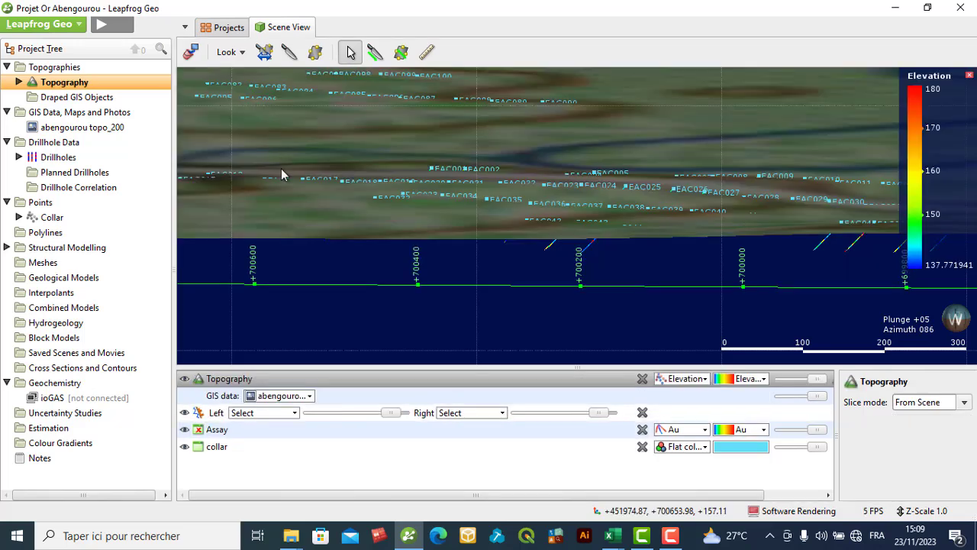
# - Examine how the collars and drillhole traces sit relative to the topography surface, from above and edge-on
pyautogui.click(283, 182)
pyautogui.moveTo(282, 181); pyautogui.dragTo(280, 175)
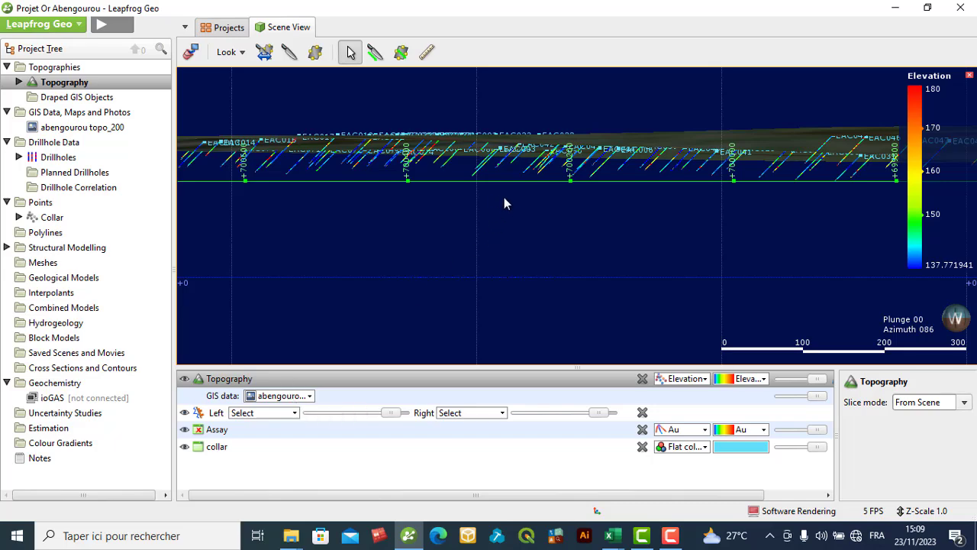
pyautogui.moveTo(504, 204)
pyautogui.mouseDown()
pyautogui.moveTo(506, 234)
pyautogui.moveTo(520, 203)
pyautogui.mouseUp()
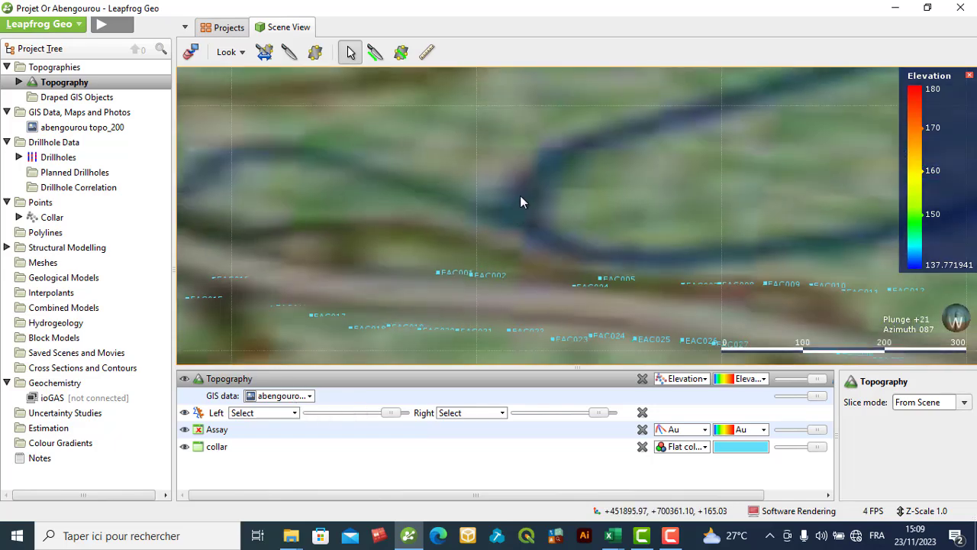
pyautogui.scroll(-3, 520, 197)
pyautogui.scroll(-2, 520, 202)
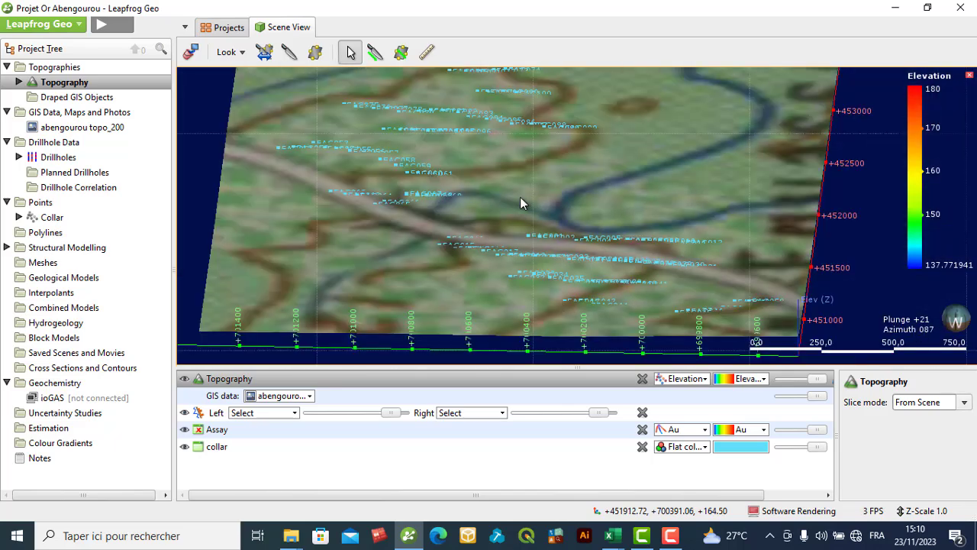
pyautogui.scroll(-2, 520, 197)
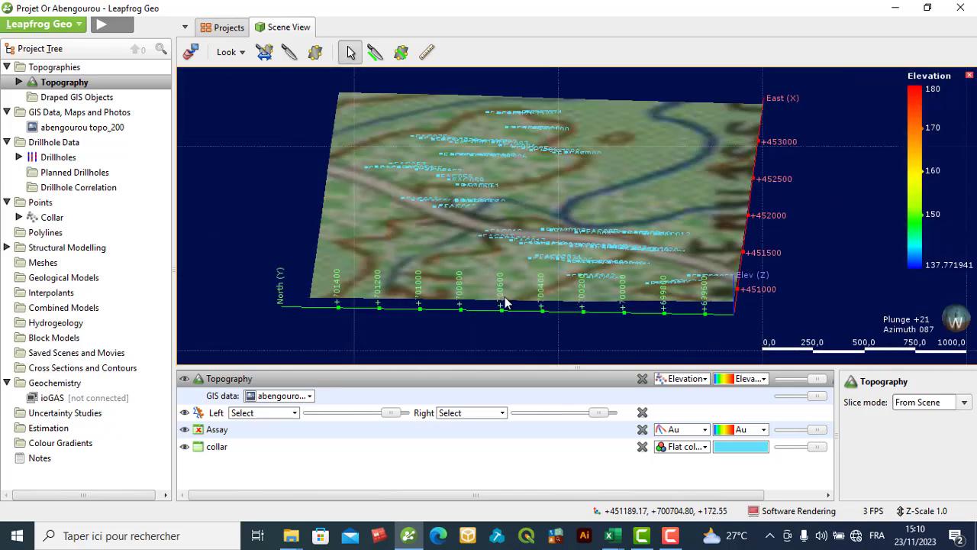
pyautogui.moveTo(503, 291); pyautogui.dragTo(591, 188)
pyautogui.scroll(5, 558, 216)
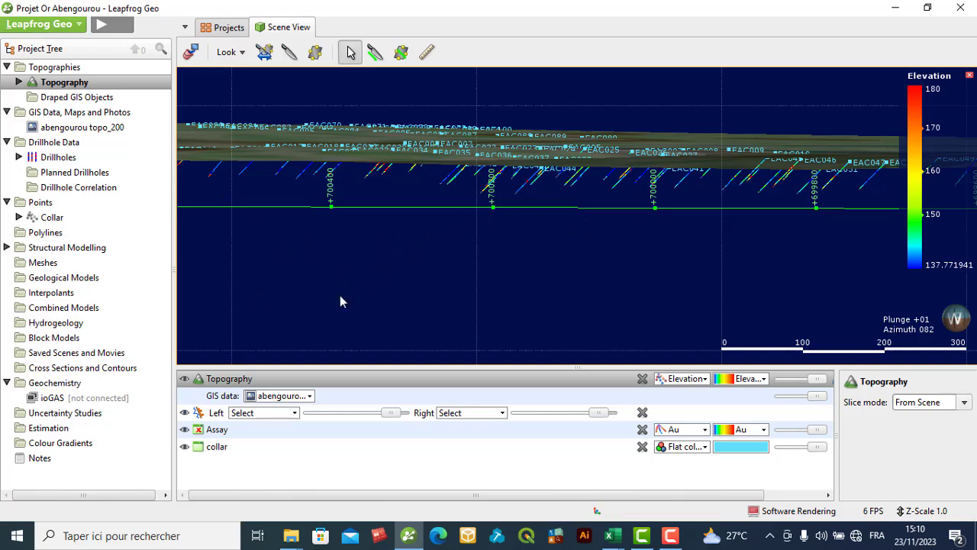
# - Hide the Topography surface in the scene and view the drillhole traces on their own from slightly above
pyautogui.click(255, 396)
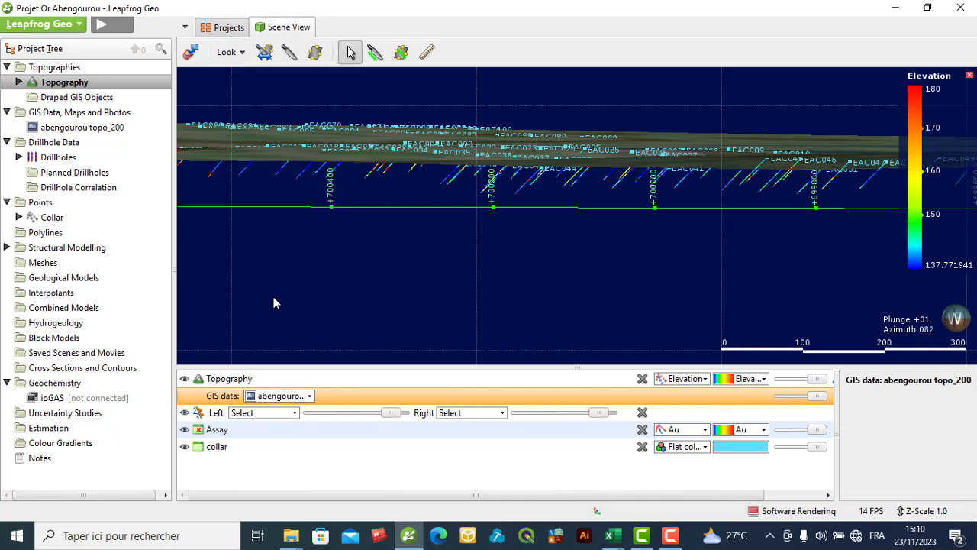
pyautogui.click(184, 381)
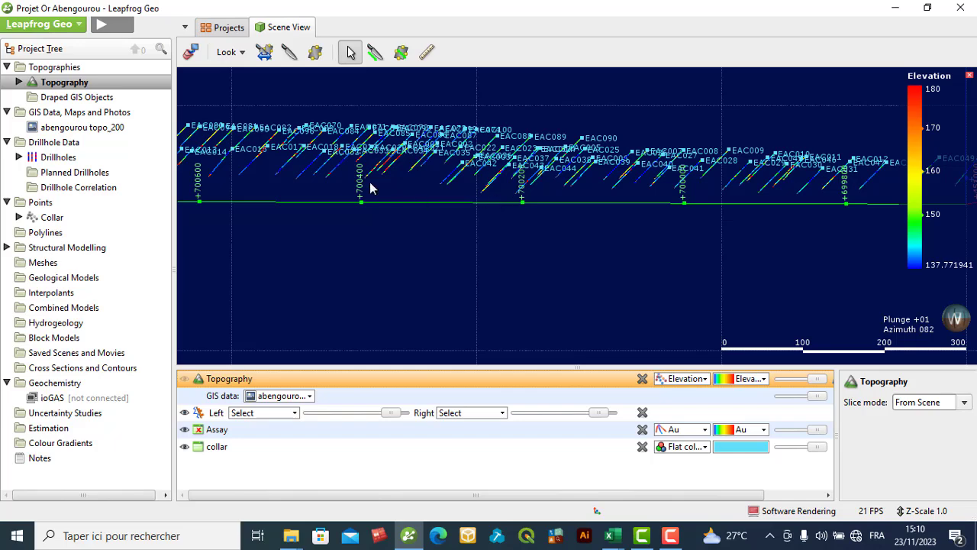
pyautogui.scroll(-2, 480, 141)
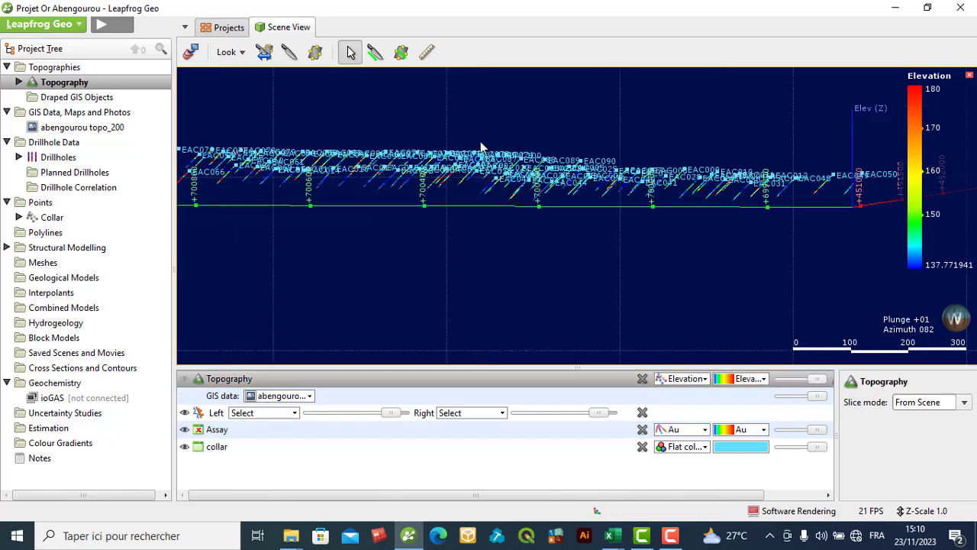
pyautogui.scroll(-2, 483, 154)
pyautogui.moveTo(485, 164); pyautogui.dragTo(483, 192)
pyautogui.moveTo(506, 244); pyautogui.dragTo(519, 246)
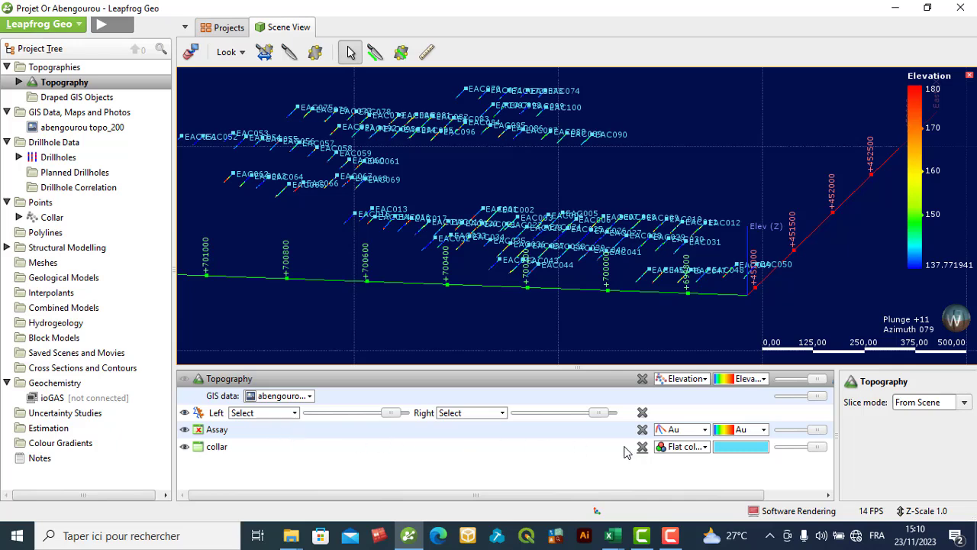
# - Hide the collar points and their labels in the scene, and display the collar layer again
pyautogui.click(184, 446)
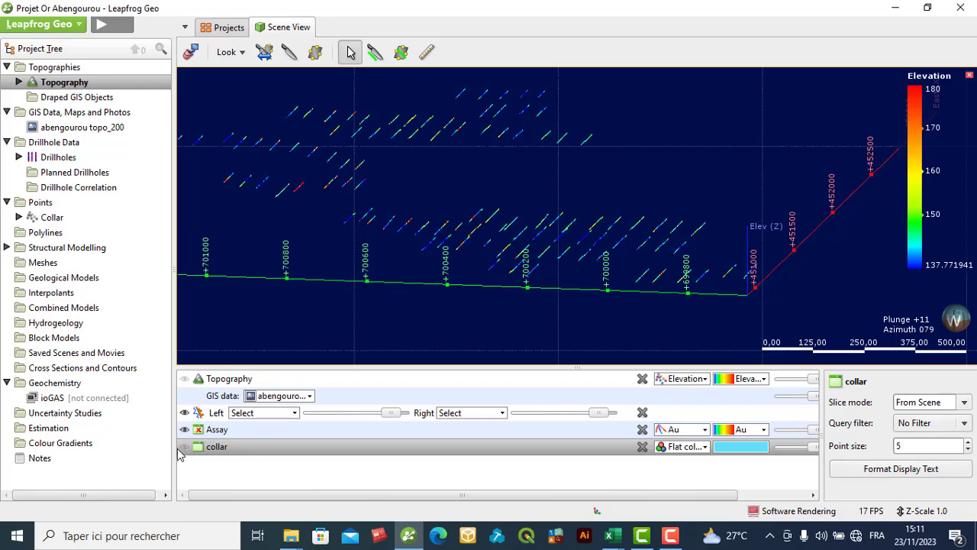
pyautogui.click(184, 448)
pyautogui.click(184, 447)
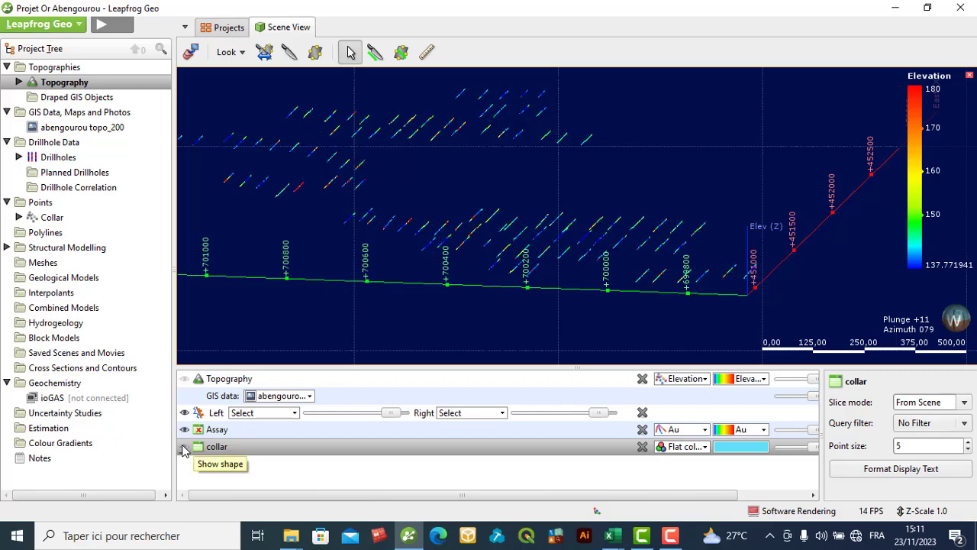
pyautogui.click(184, 448)
pyautogui.click(184, 448)
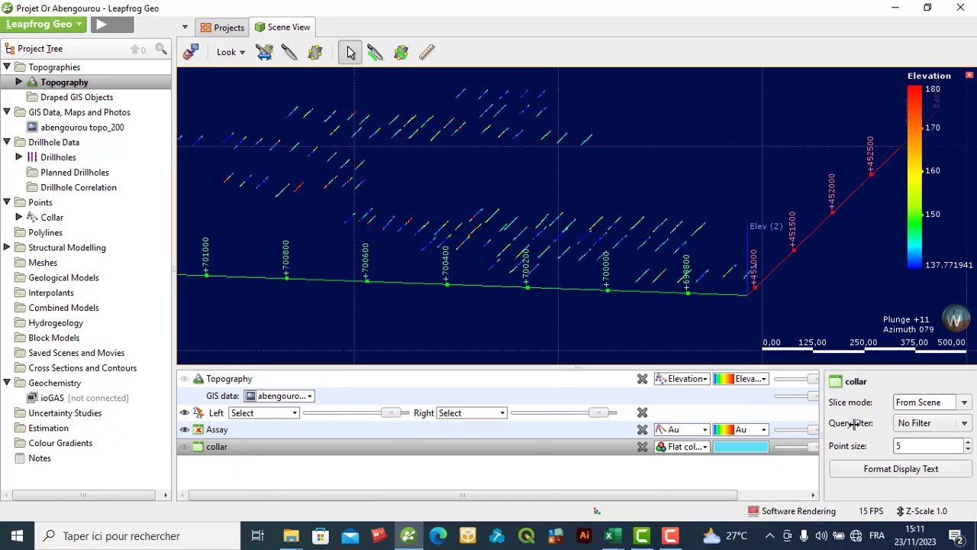
pyautogui.click(815, 495)
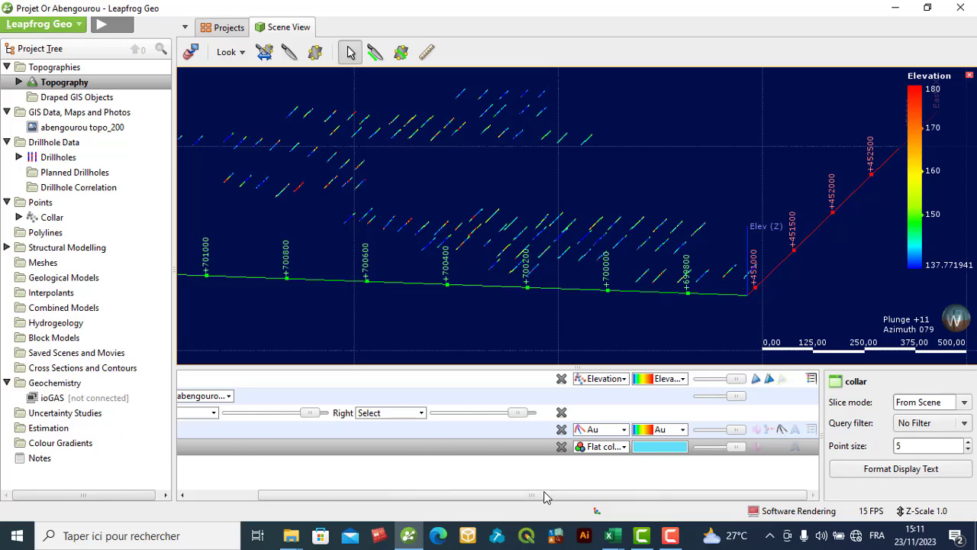
pyautogui.moveTo(545, 495); pyautogui.dragTo(434, 461)
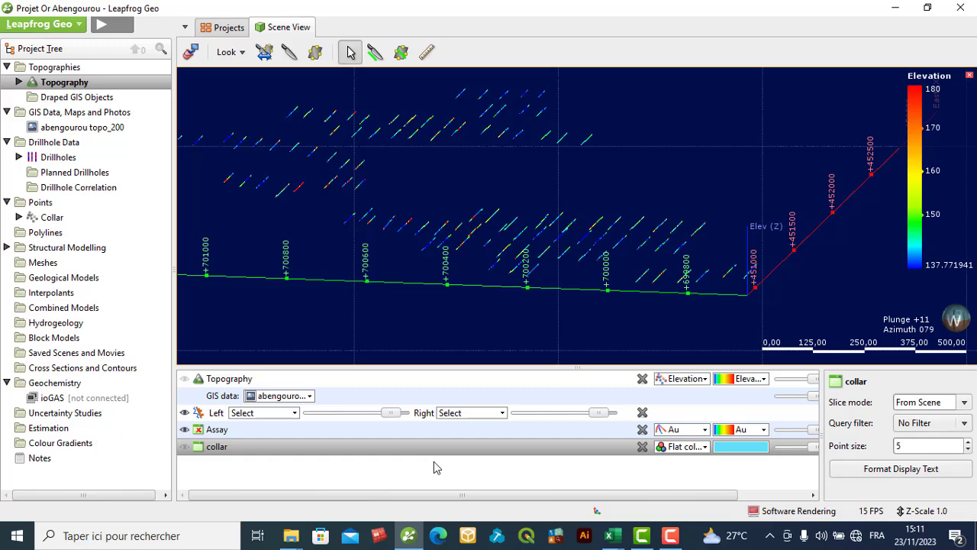
pyautogui.click(184, 446)
# - Toggle the collar text on and off, leaving the hole ID labels hidden and only the collar points displayed
pyautogui.moveTo(596, 498); pyautogui.dragTo(707, 500)
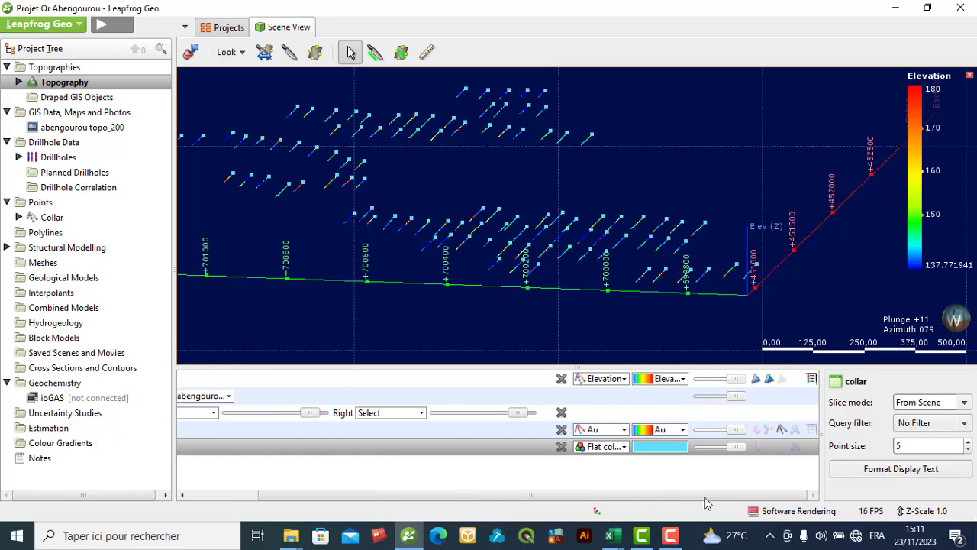
pyautogui.click(797, 450)
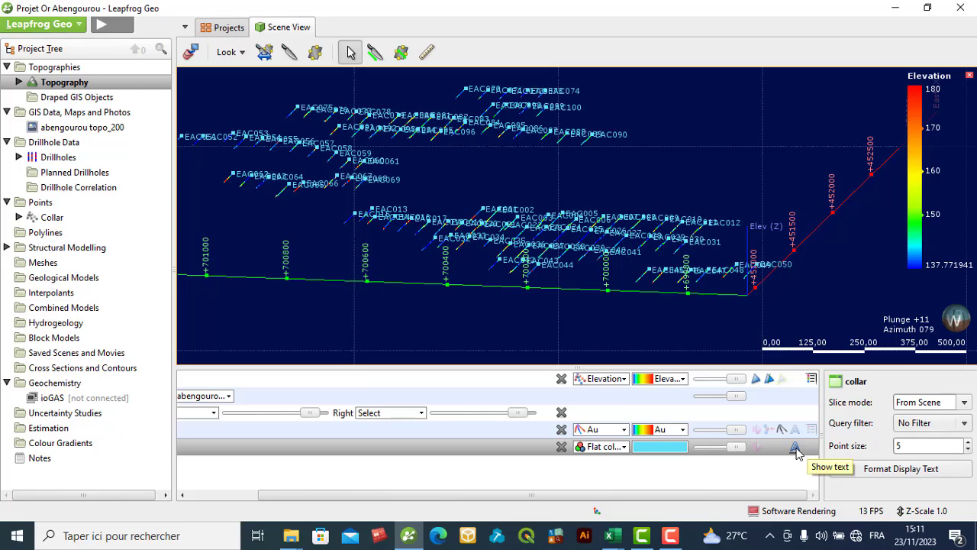
pyautogui.click(796, 450)
pyautogui.click(797, 451)
pyautogui.click(797, 451)
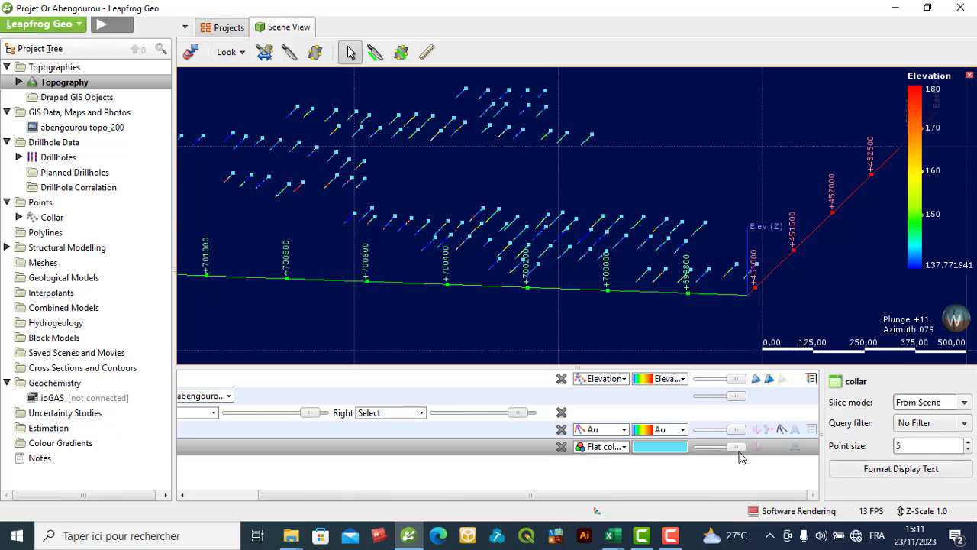
# - Try black, yellow and green for the collar points, and set their flat colour to yellow-green with RGB 179, 235, 16
pyautogui.moveTo(734, 451); pyautogui.dragTo(764, 461)
pyautogui.click(672, 448)
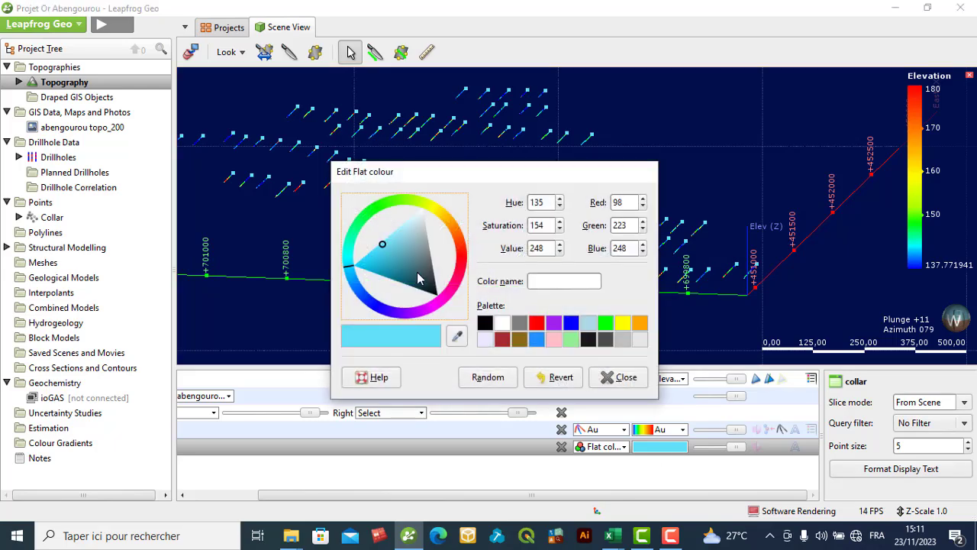
pyautogui.click(485, 323)
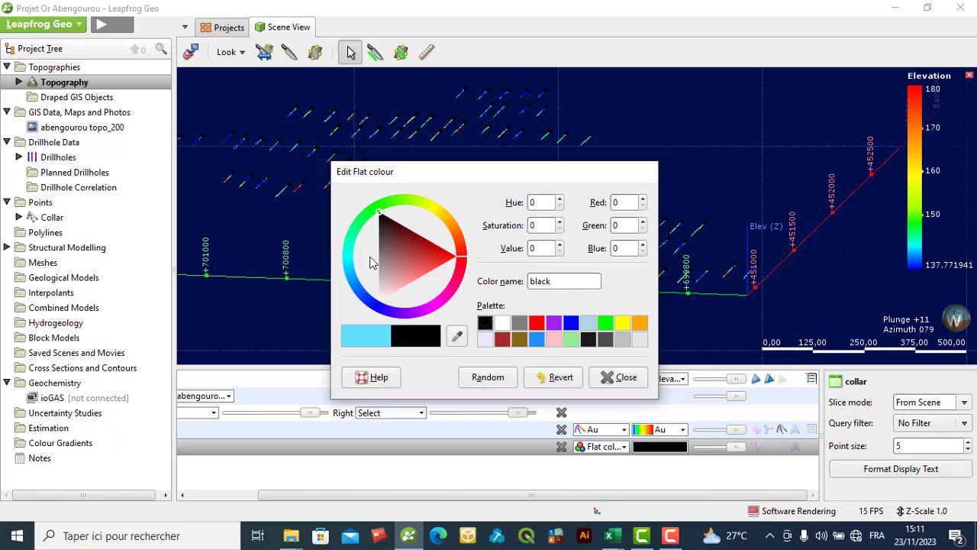
pyautogui.click(429, 204)
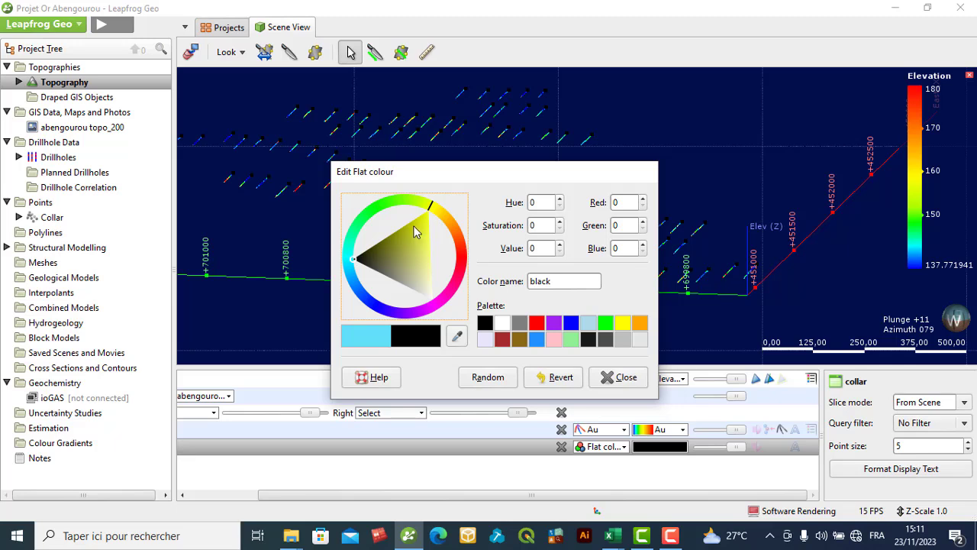
pyautogui.click(422, 220)
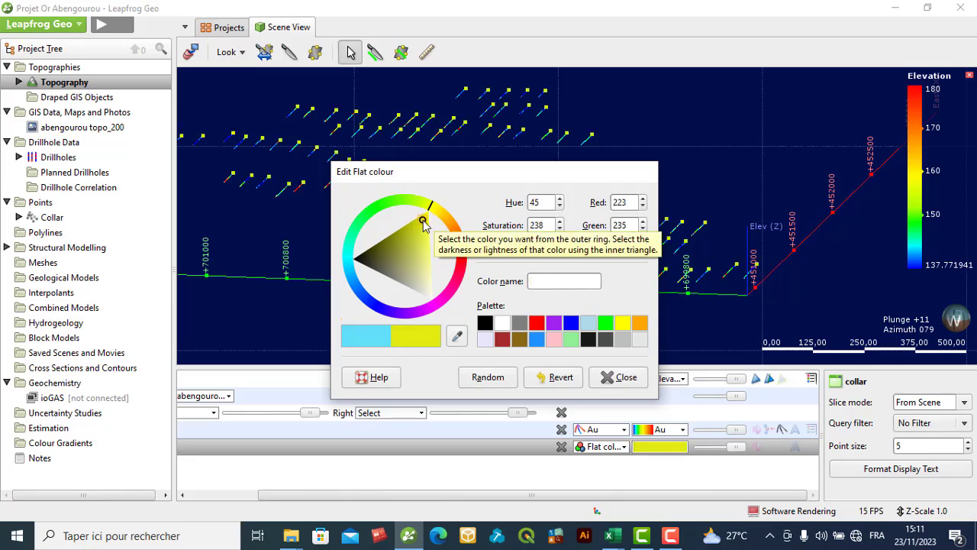
pyautogui.click(397, 198)
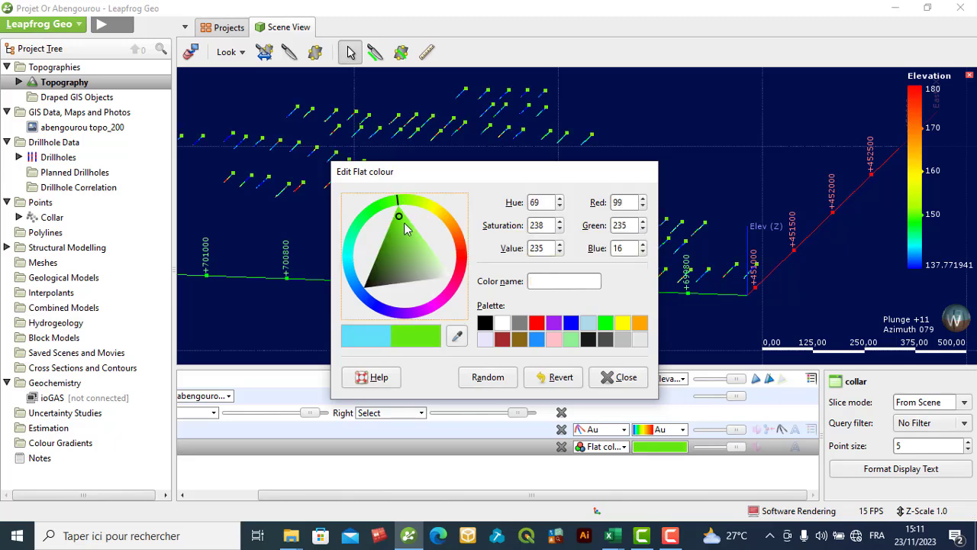
pyautogui.click(419, 202)
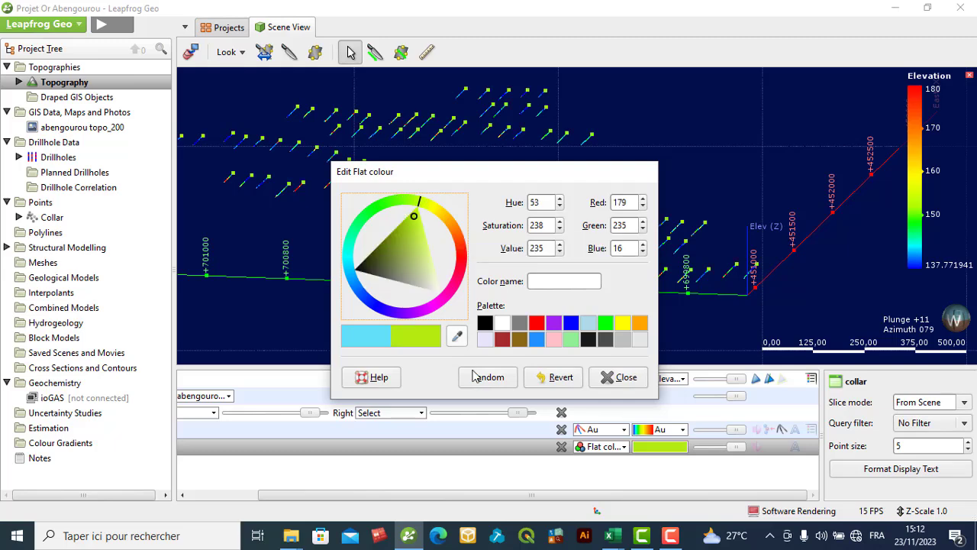
pyautogui.click(620, 379)
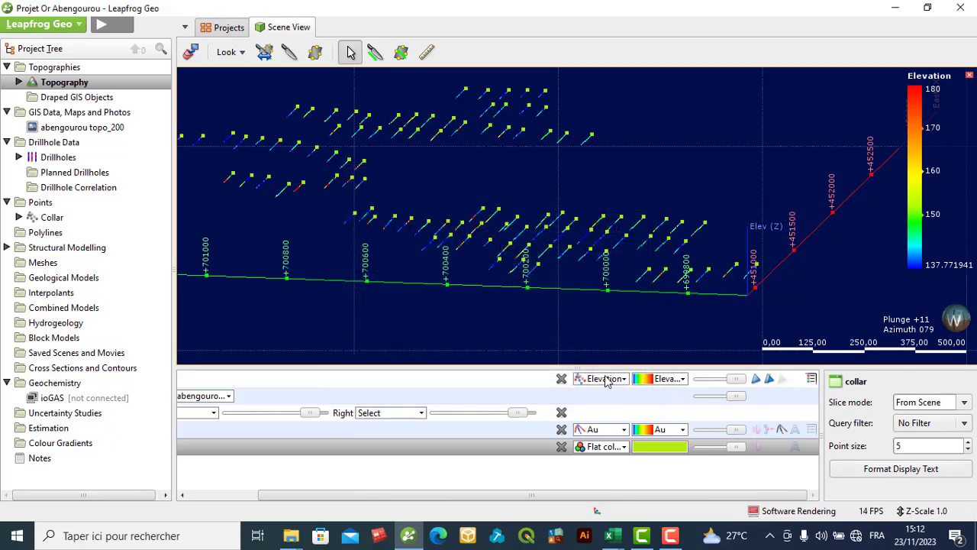
# - Inspect the attributes of collar EAC018 in the scene, and close its information
pyautogui.click(432, 226)
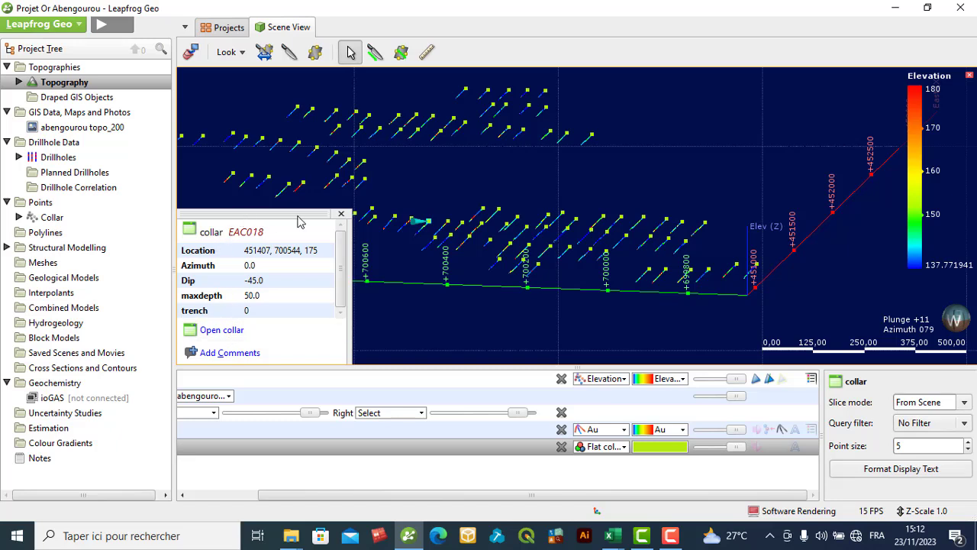
pyautogui.click(483, 321)
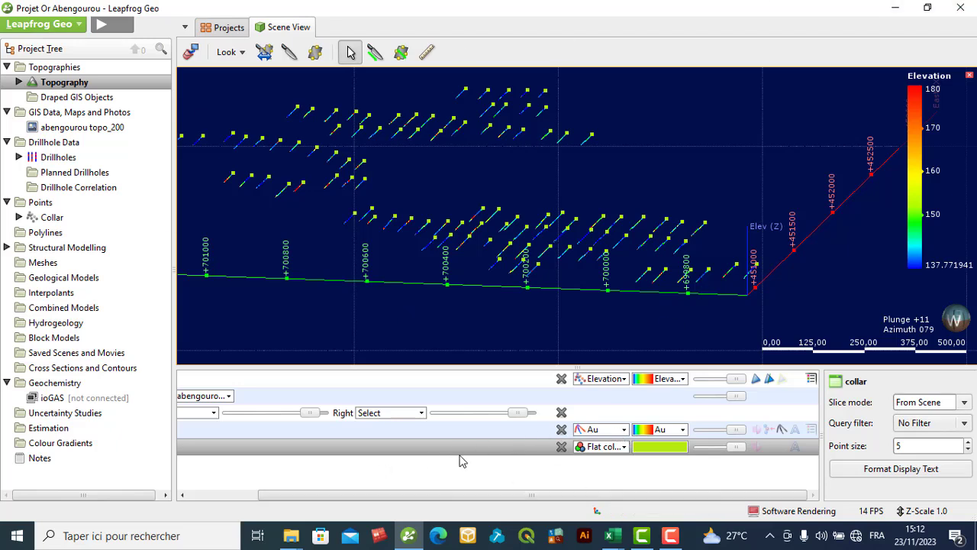
# - Close the Elevation legend and remove the Topography layer from the scene
pyautogui.moveTo(486, 496); pyautogui.dragTo(412, 493)
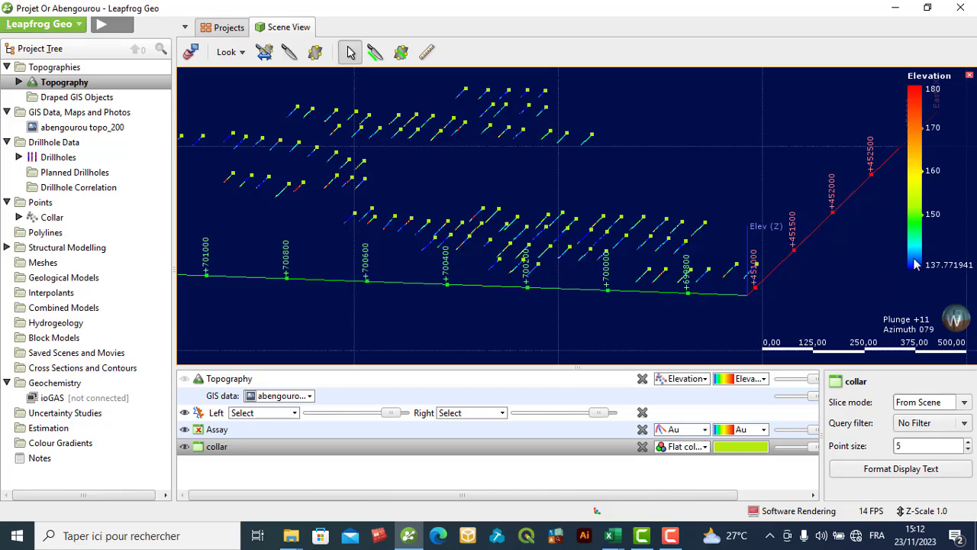
pyautogui.click(969, 76)
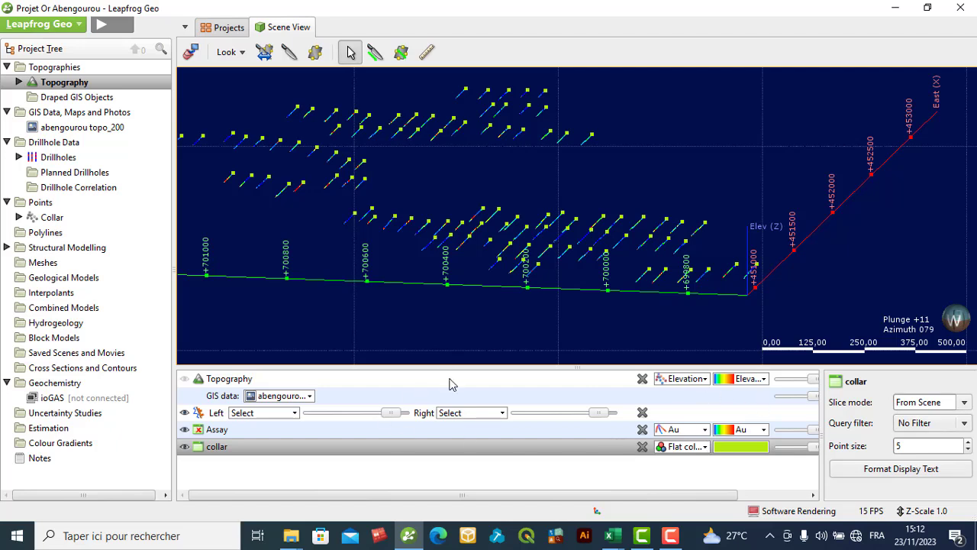
pyautogui.click(643, 379)
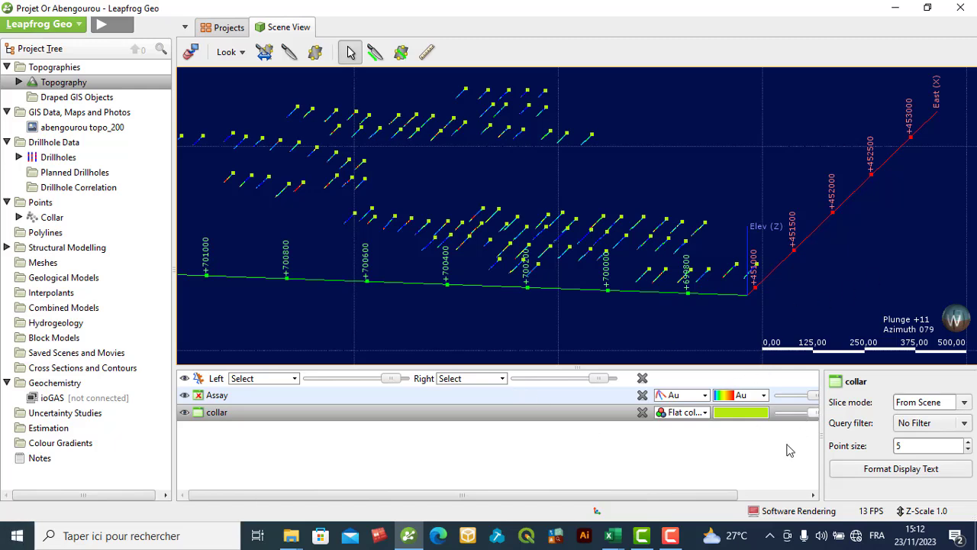
# - Select the Assay layer and set its line width to 6.00
pyautogui.click(813, 495)
pyautogui.click(812, 494)
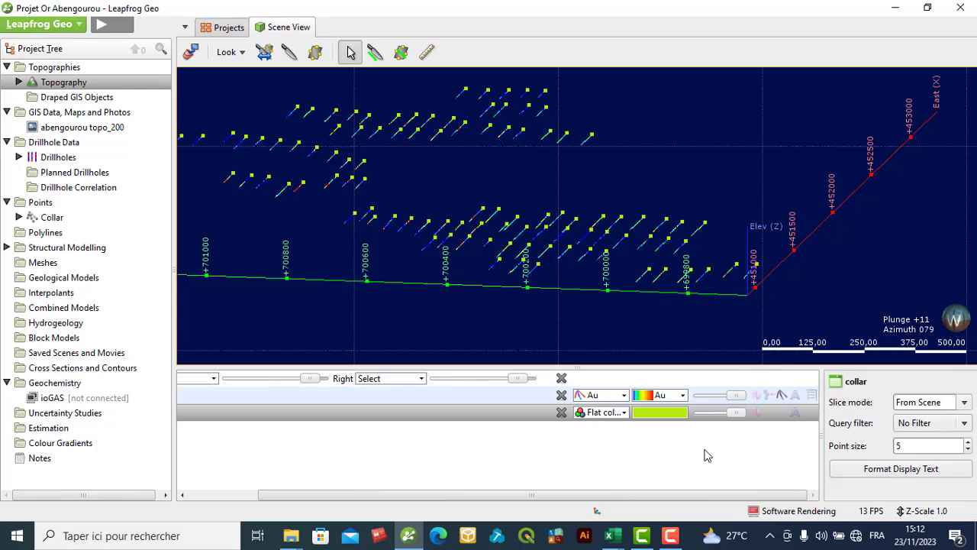
pyautogui.click(758, 398)
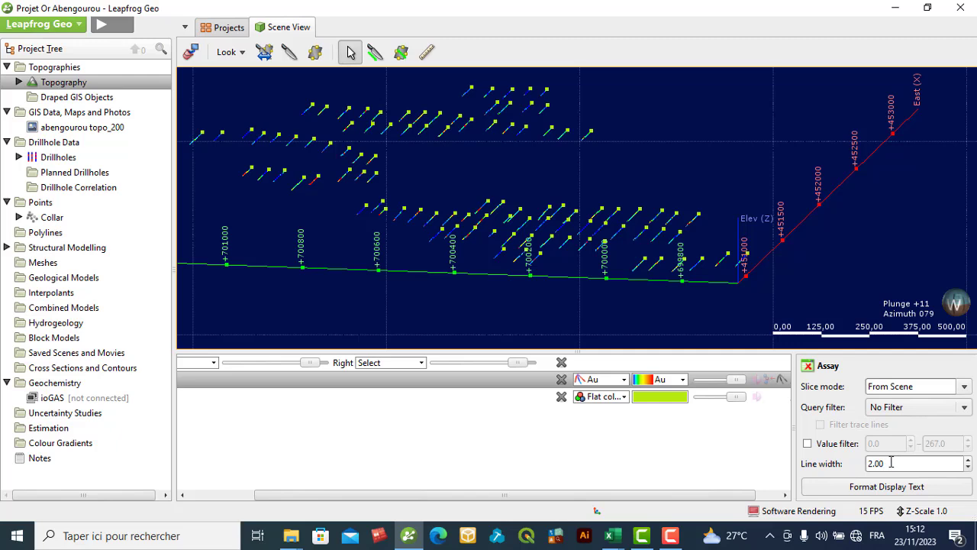
pyautogui.scroll(1, 891, 462)
pyautogui.scroll(2, 891, 462)
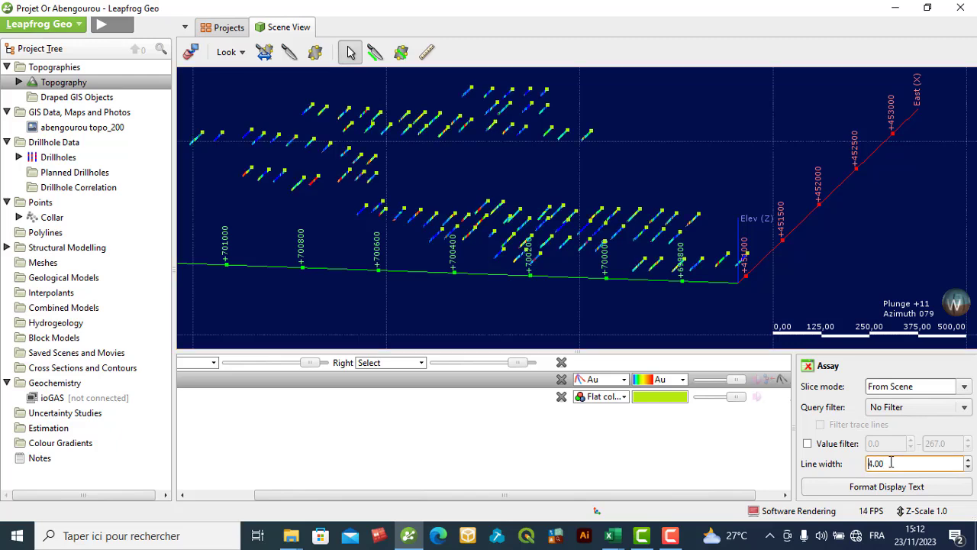
pyautogui.scroll(1, 891, 462)
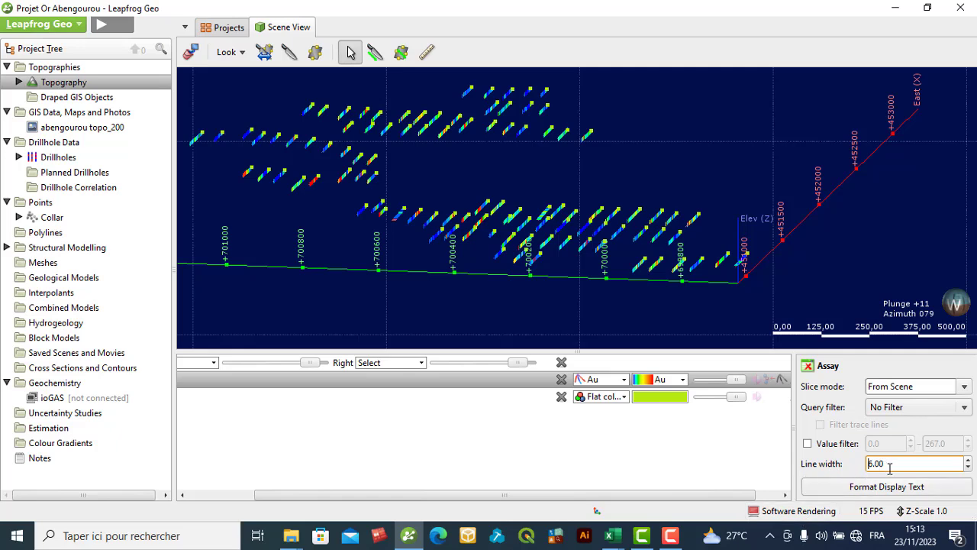
# - Examine the Au-coloured assay intervals along the drillholes from close up and across the whole drilling area
pyautogui.scroll(5, 654, 239)
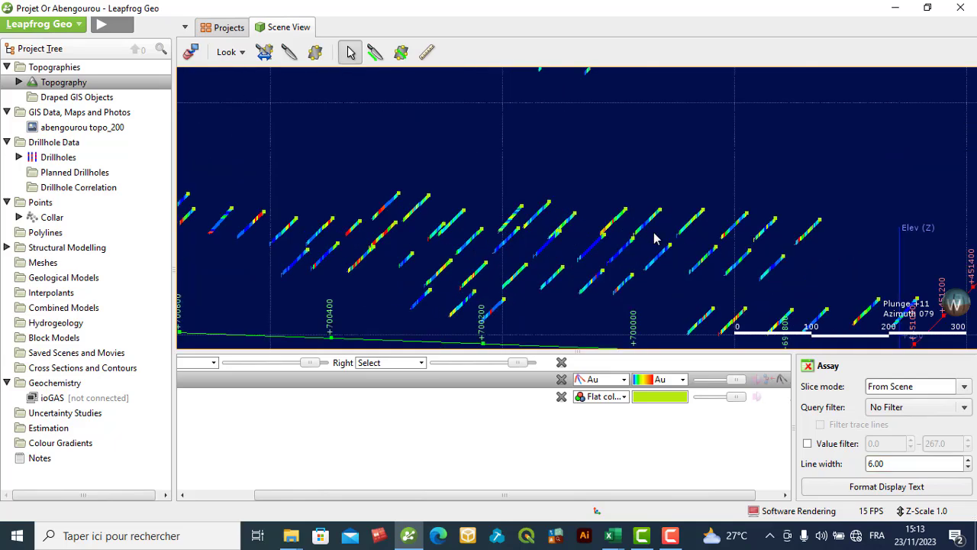
pyautogui.scroll(-4, 656, 244)
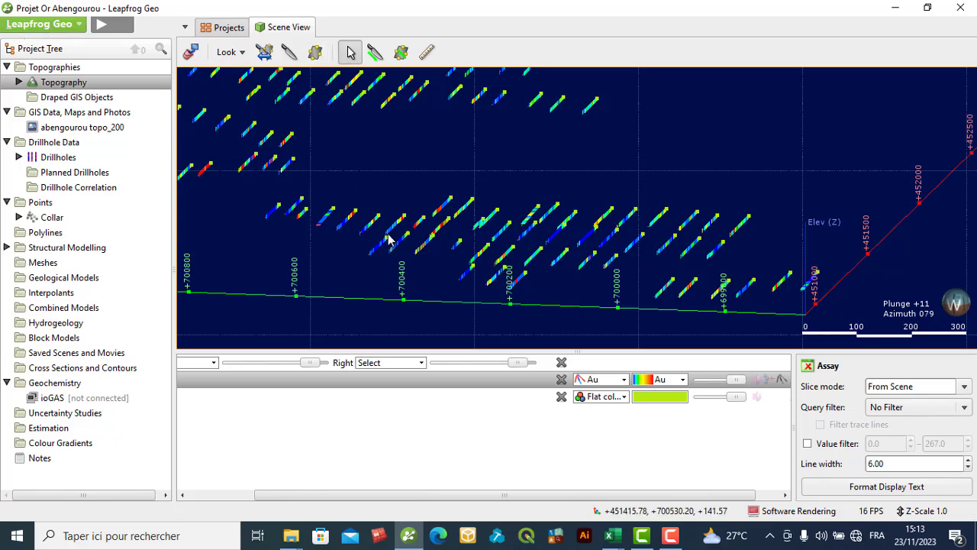
pyautogui.moveTo(385, 240); pyautogui.dragTo(452, 197, button='middle')
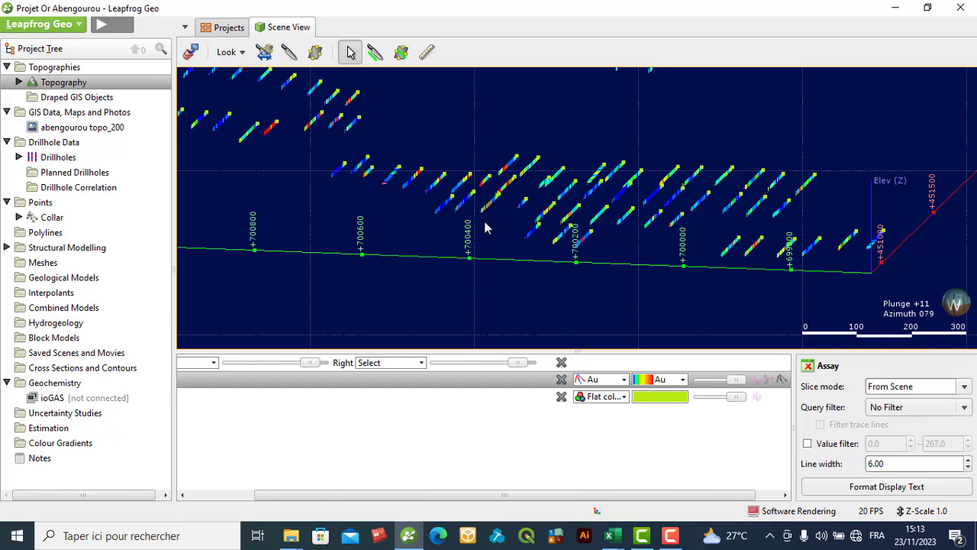
pyautogui.scroll(-1, 485, 222)
pyautogui.scroll(1, 484, 221)
pyautogui.moveTo(578, 153); pyautogui.dragTo(596, 169, button='middle')
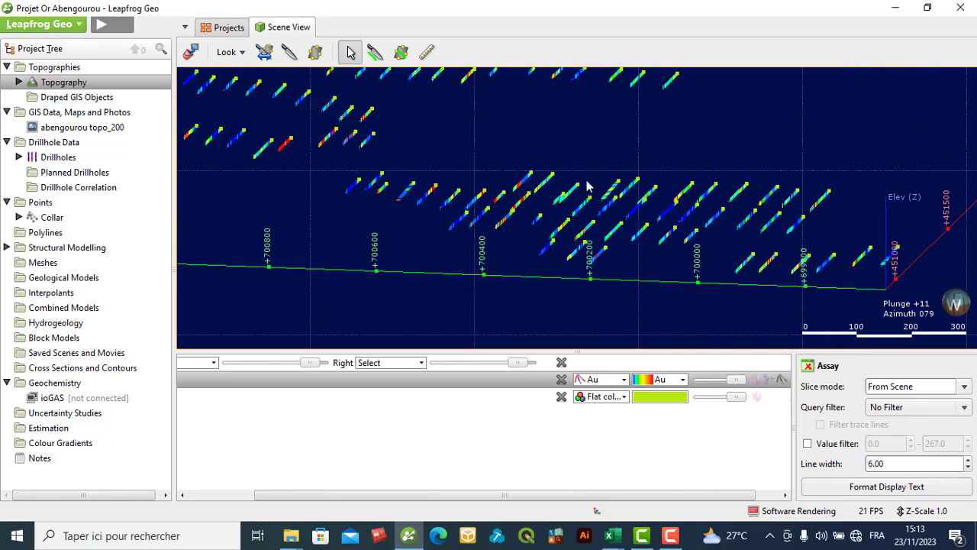
pyautogui.scroll(-2, 587, 186)
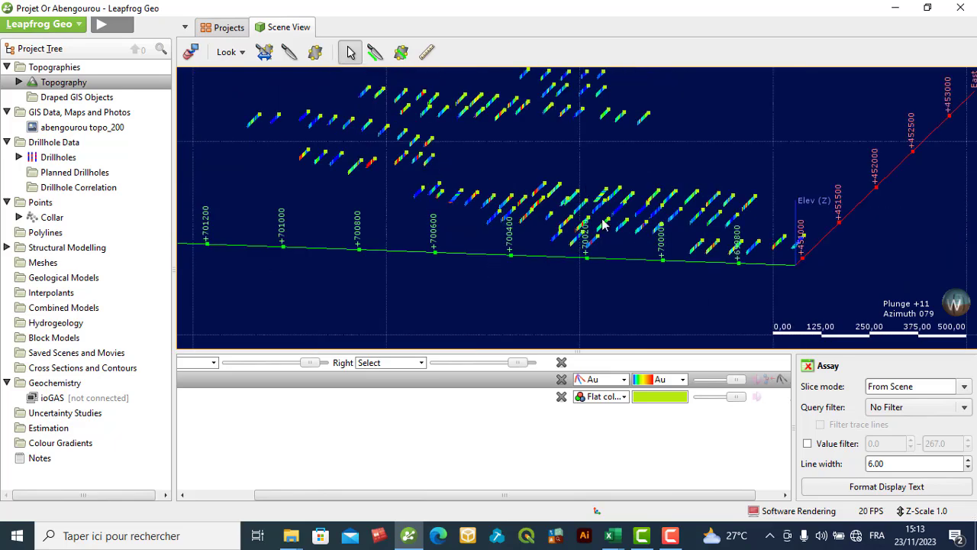
pyautogui.scroll(-1, 603, 227)
pyautogui.scroll(3, 605, 243)
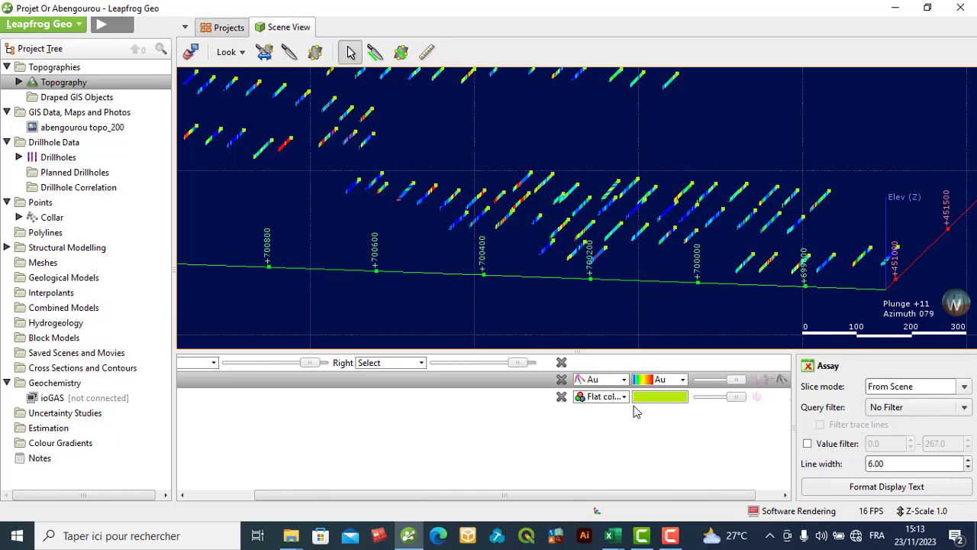
# - Show the Assay drillholes in flat colour, and switch their colouring back to Au
pyautogui.click(626, 379)
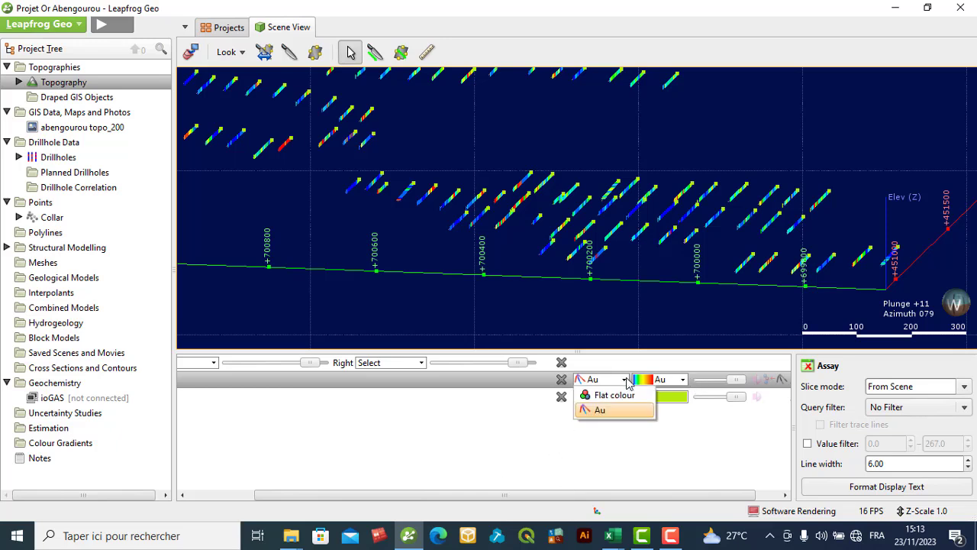
pyautogui.click(618, 397)
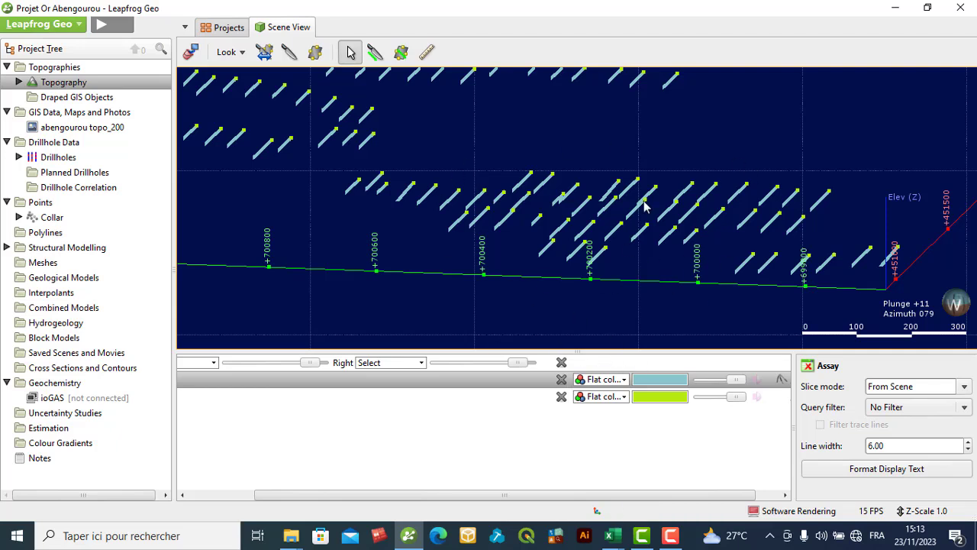
pyautogui.click(623, 380)
pyautogui.click(605, 411)
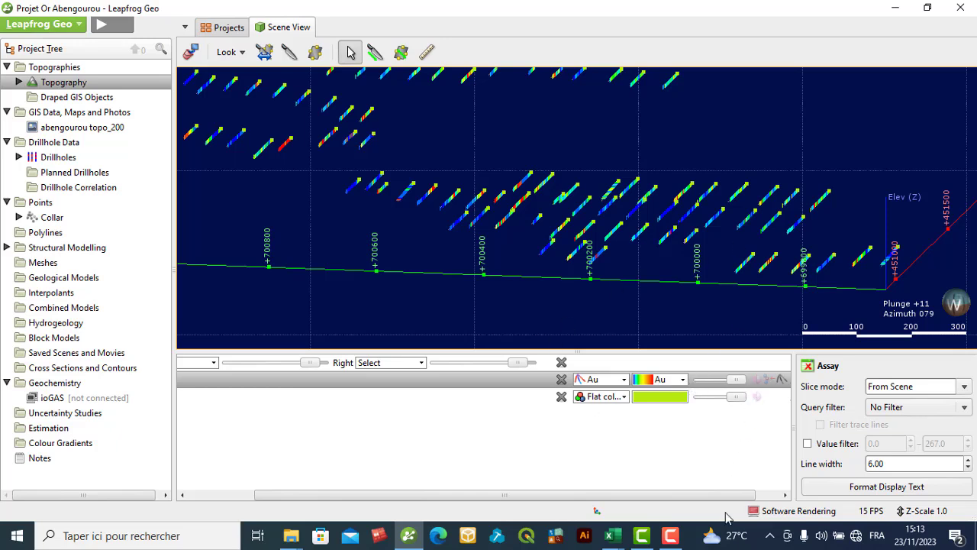
# - Show the Au colour legend for the Assay layer and compare it with the drillhole intervals
pyautogui.click(784, 495)
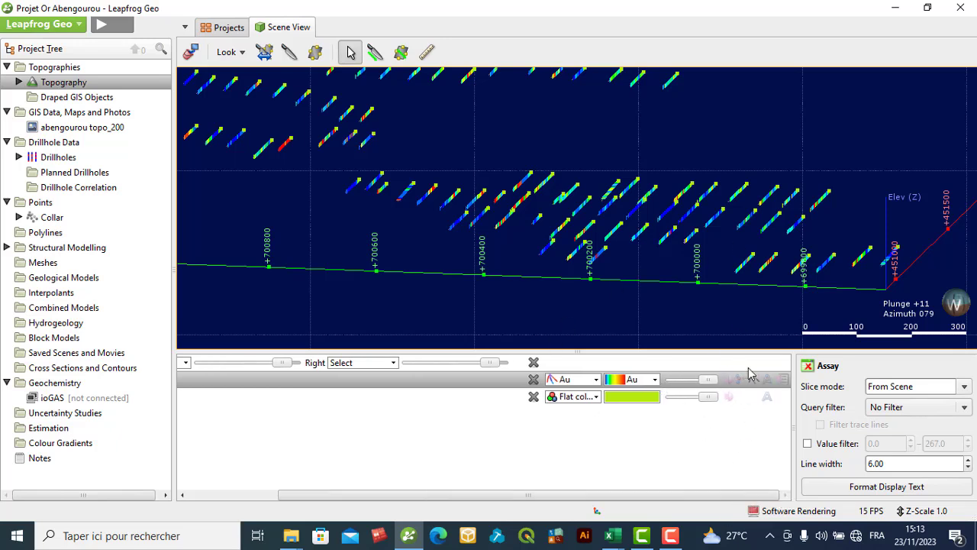
pyautogui.click(783, 379)
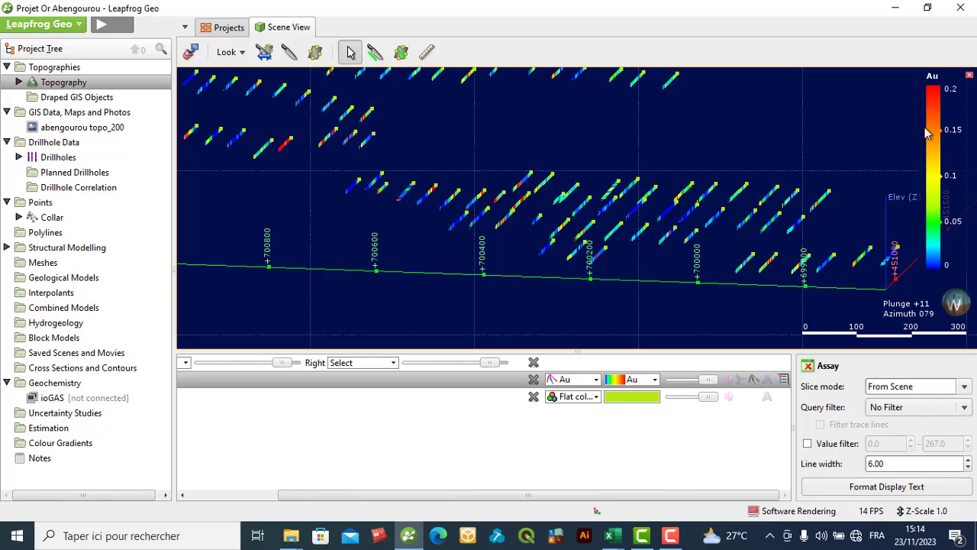
pyautogui.scroll(3, 719, 202)
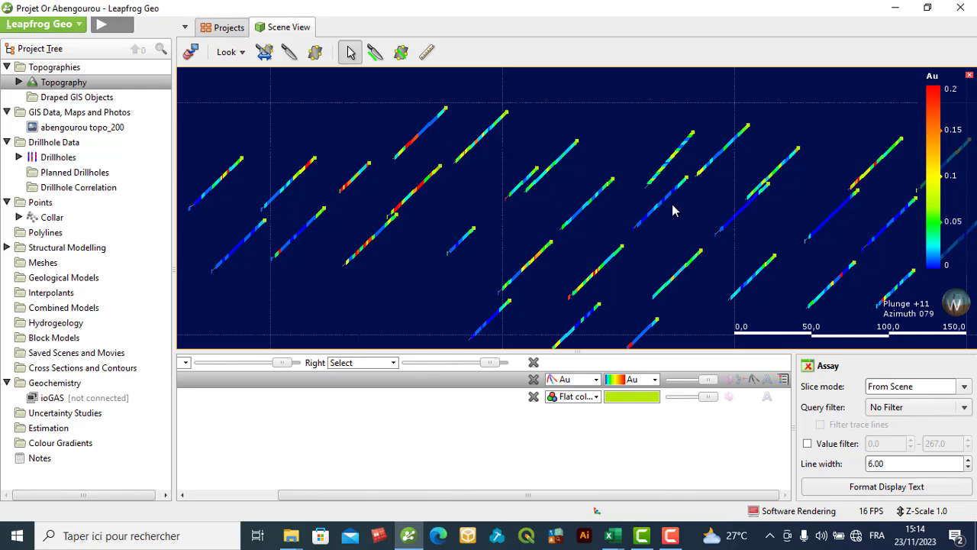
pyautogui.scroll(-1, 672, 203)
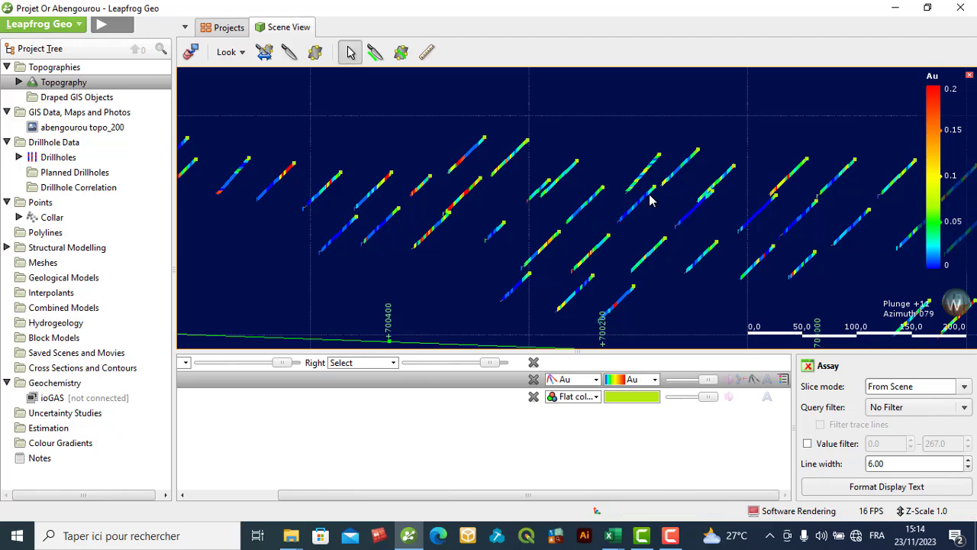
# - Make the Assay drillhole lines solid and set their line radius to 10
pyautogui.moveTo(481, 495); pyautogui.dragTo(353, 476)
pyautogui.moveTo(428, 498); pyautogui.dragTo(593, 512)
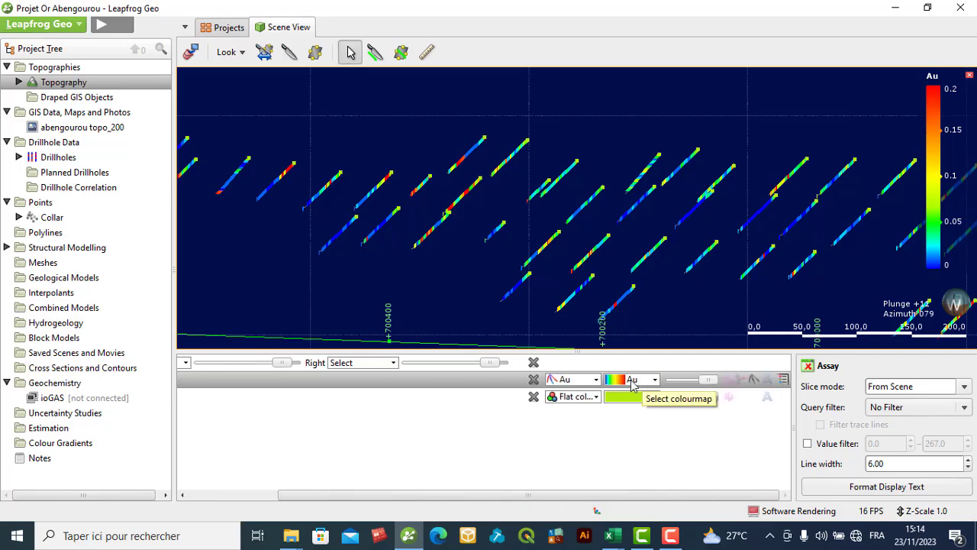
pyautogui.click(730, 382)
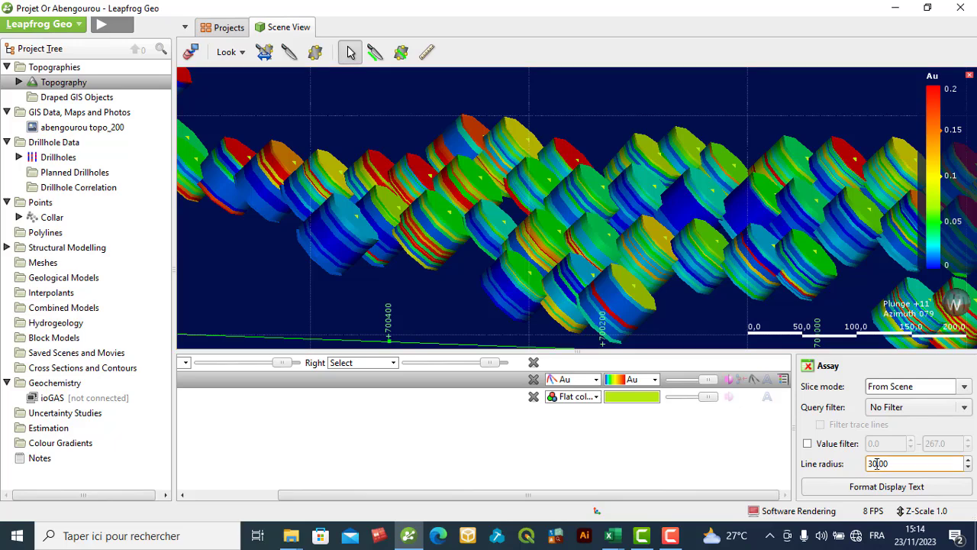
pyautogui.scroll(-6, 878, 464)
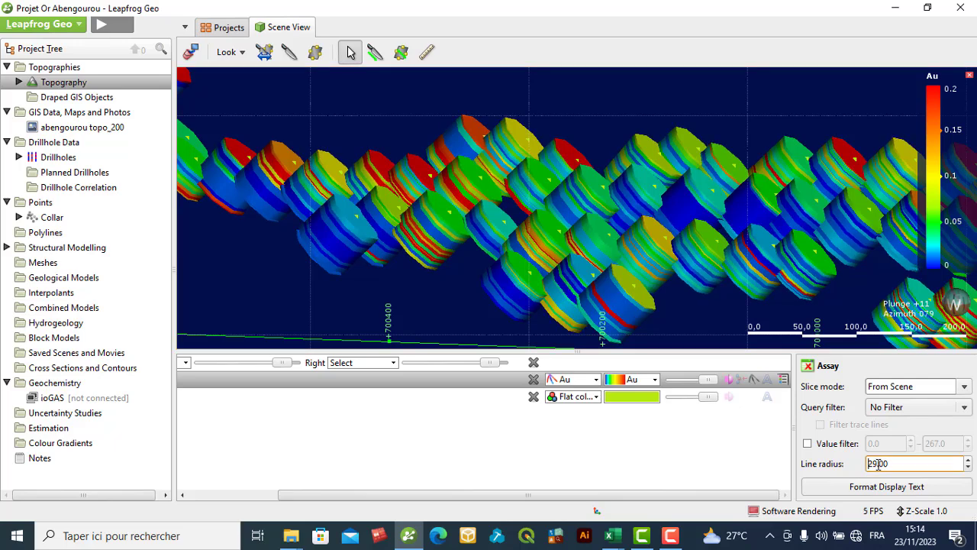
pyautogui.scroll(-2, 878, 464)
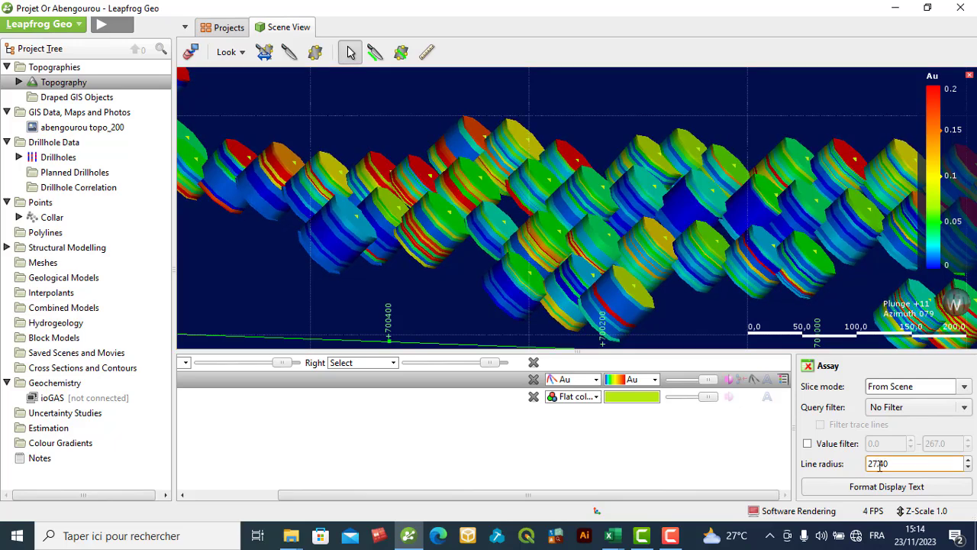
pyautogui.moveTo(895, 462); pyautogui.dragTo(868, 456)
pyautogui.write('10')
pyautogui.click(752, 386)
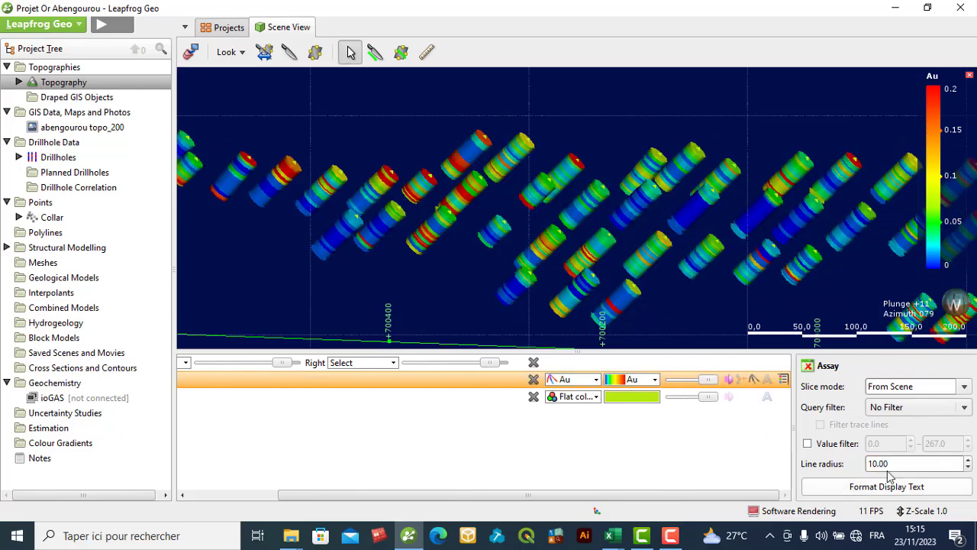
# - Reduce the line radius of the solid Assay drillholes to 5.00, and check how they look in the scene
pyautogui.click(876, 464)
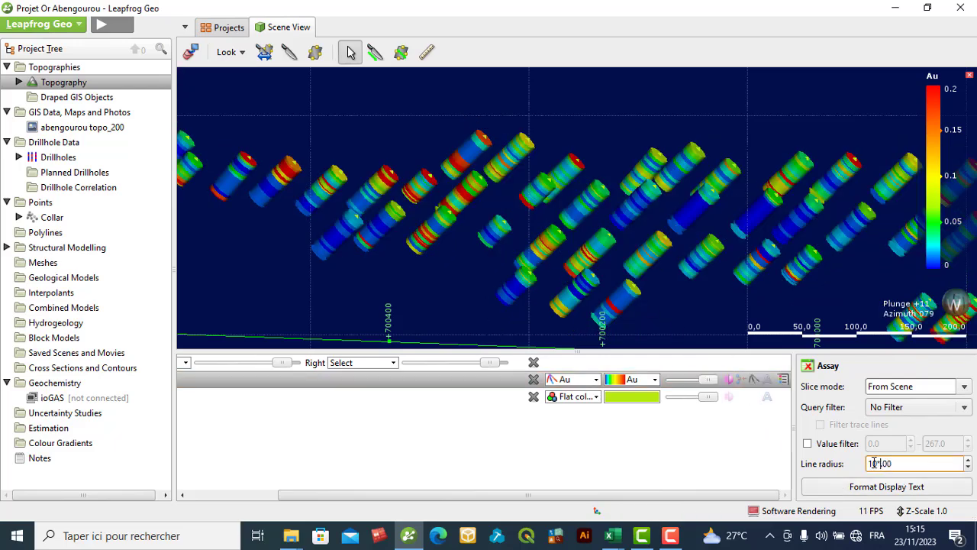
pyautogui.press('BackSpace')
pyautogui.click(726, 422)
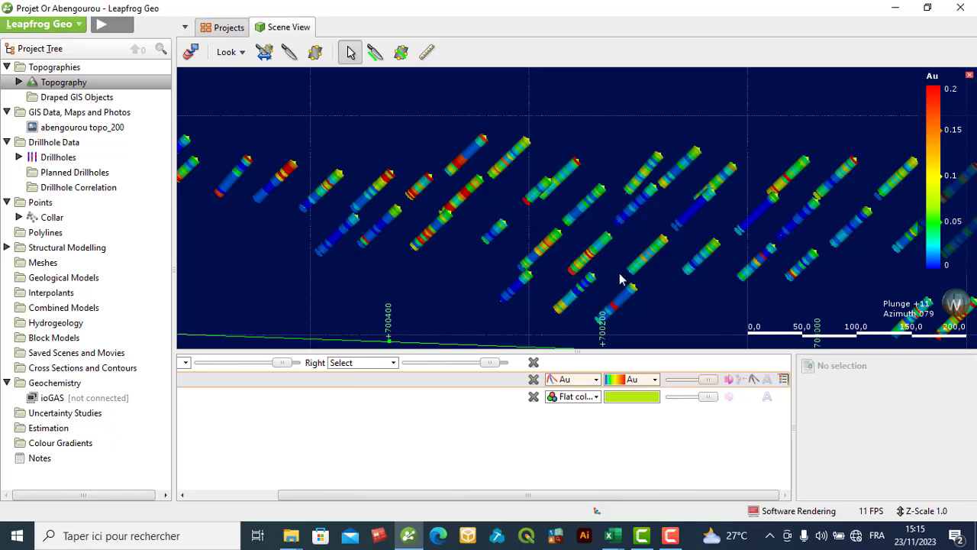
pyautogui.scroll(-2, 624, 251)
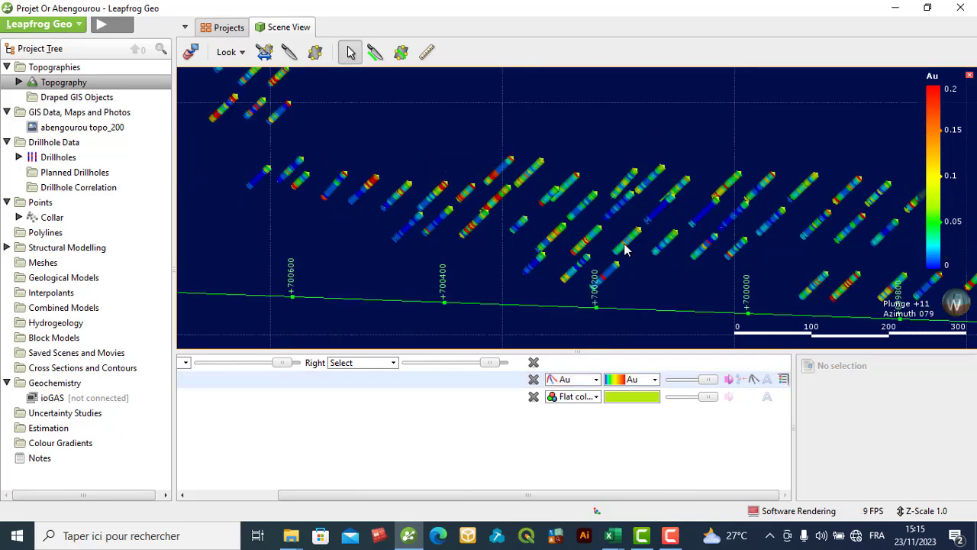
pyautogui.scroll(-2, 625, 251)
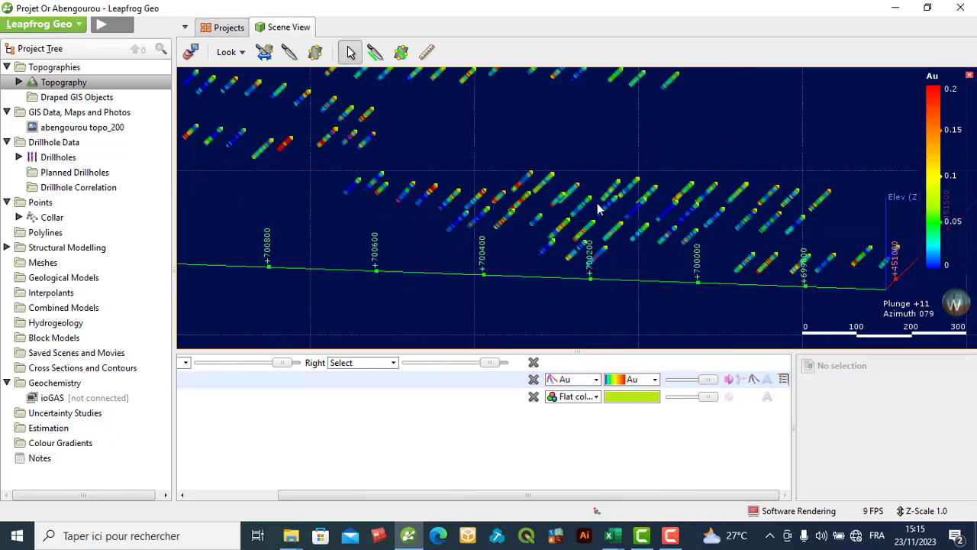
pyautogui.scroll(-1, 598, 203)
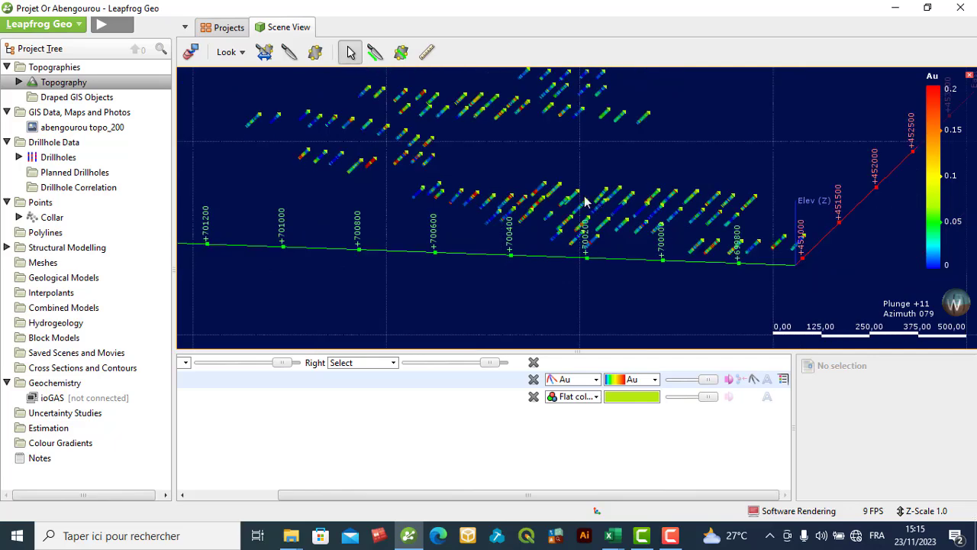
pyautogui.scroll(-2, 570, 159)
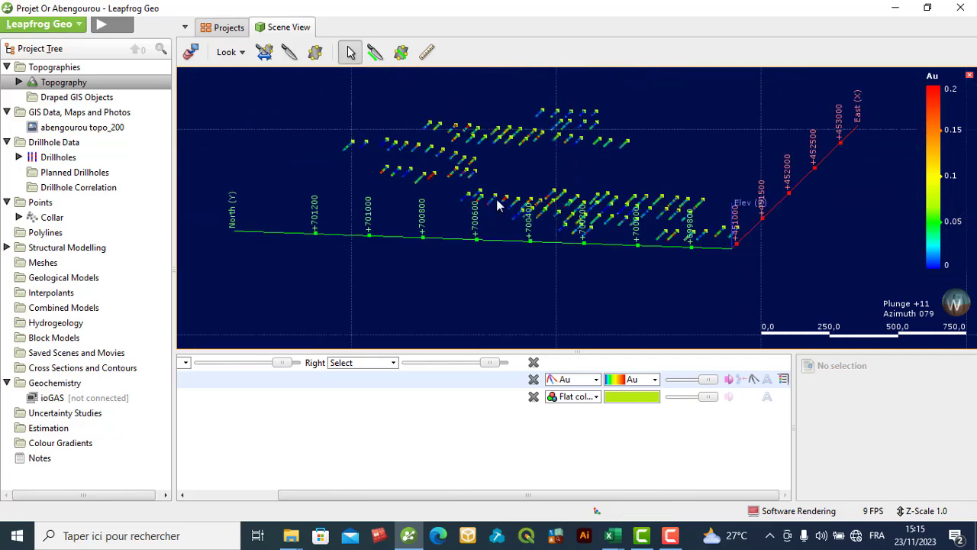
# - Switch the Assay drillhole lines to flat for comparison, and make them solid again
pyautogui.scroll(2, 648, 219)
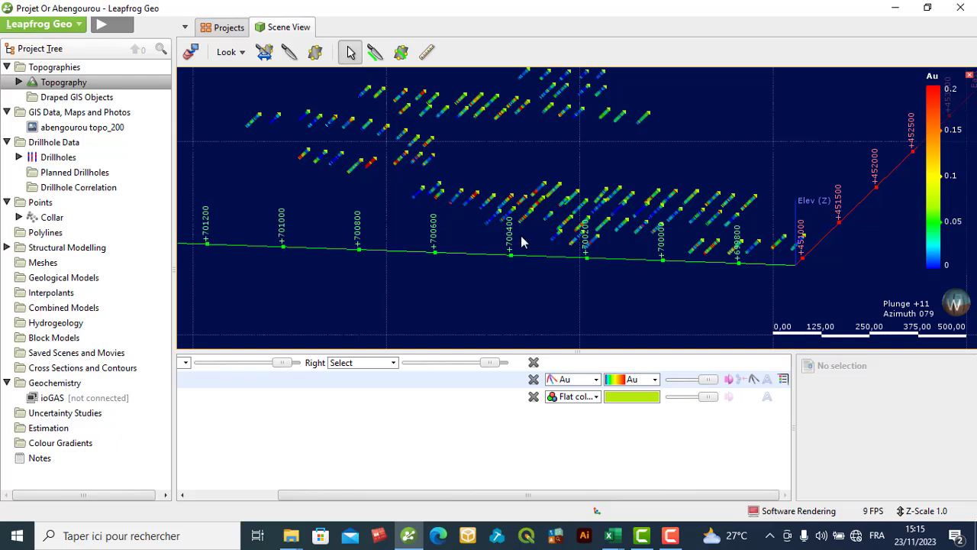
pyautogui.click(753, 382)
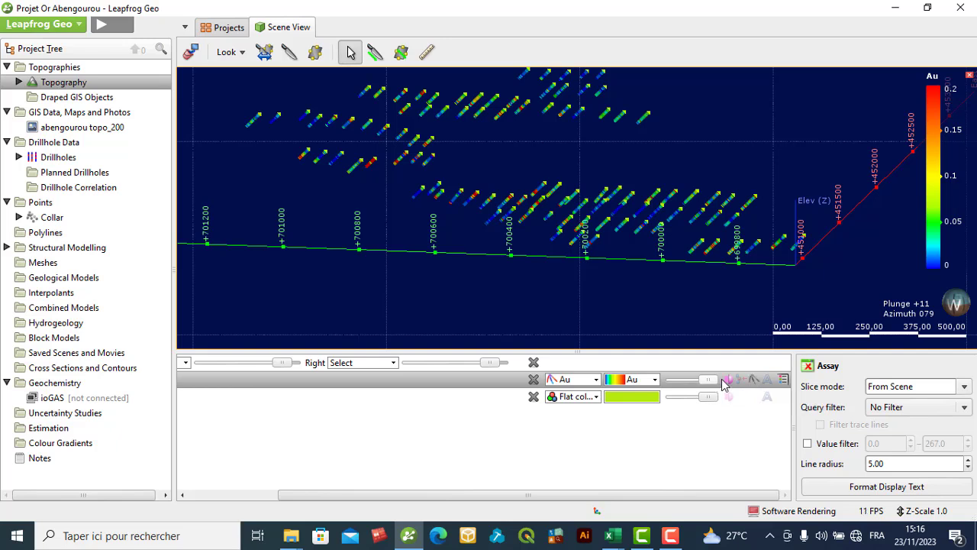
pyautogui.click(729, 382)
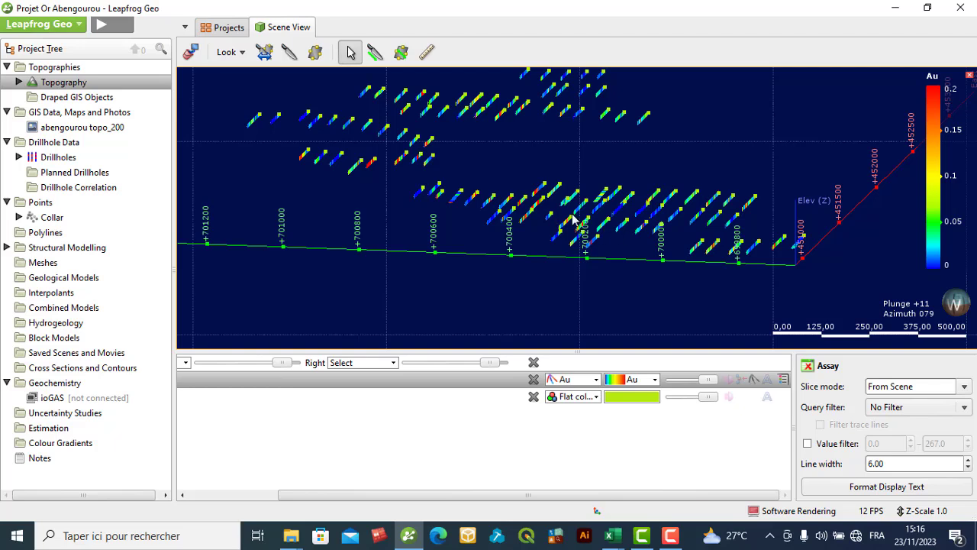
pyautogui.click(731, 382)
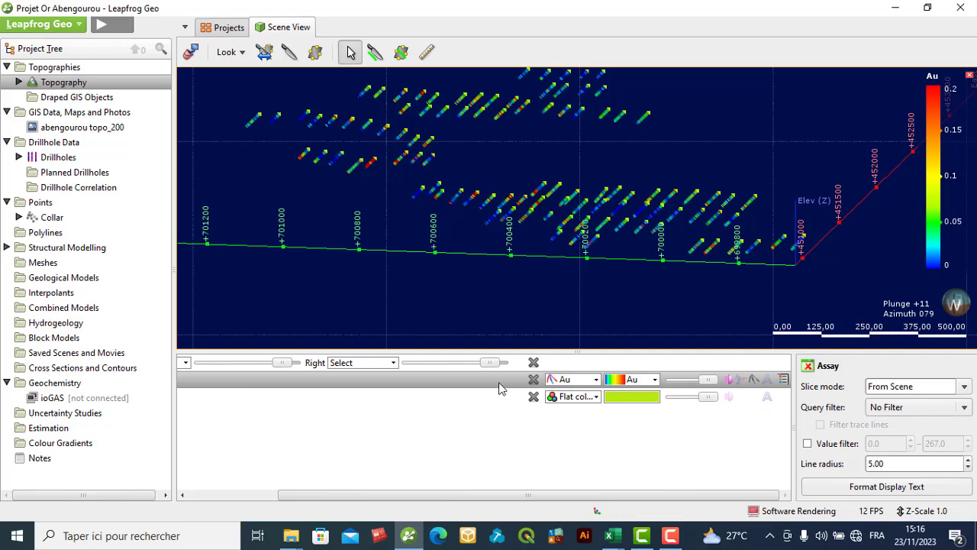
# - Show the hole ID text labels for the collar layer in the scene
pyautogui.moveTo(441, 493); pyautogui.dragTo(310, 454)
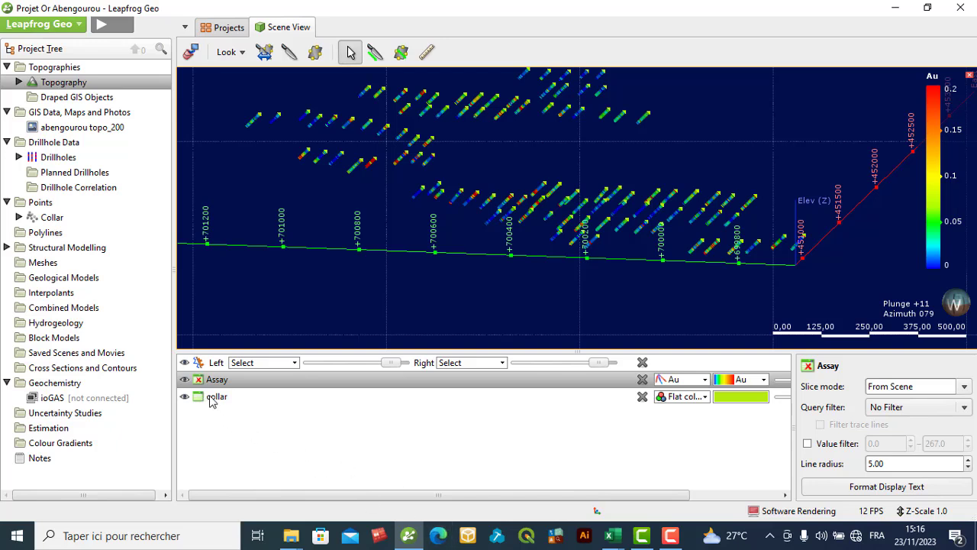
pyautogui.moveTo(333, 495); pyautogui.dragTo(611, 475)
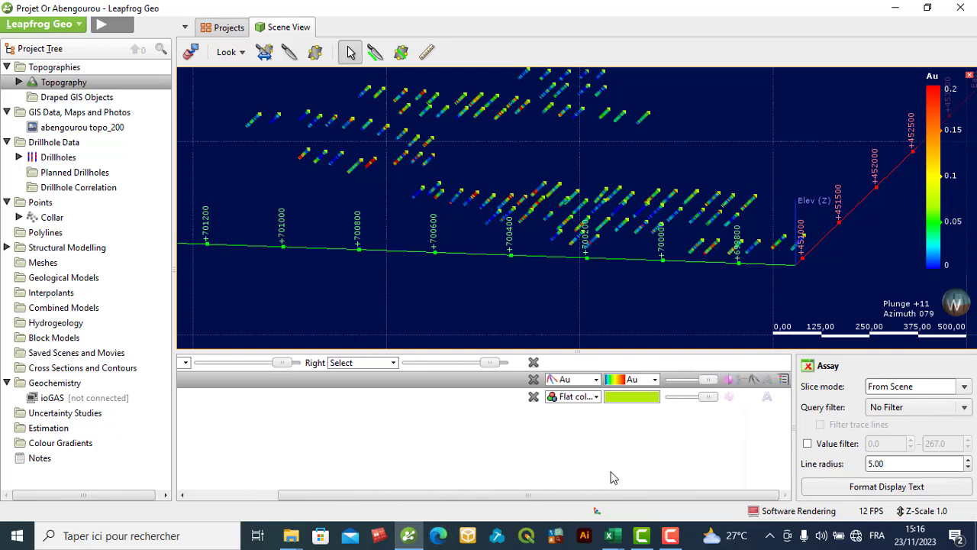
pyautogui.click(768, 398)
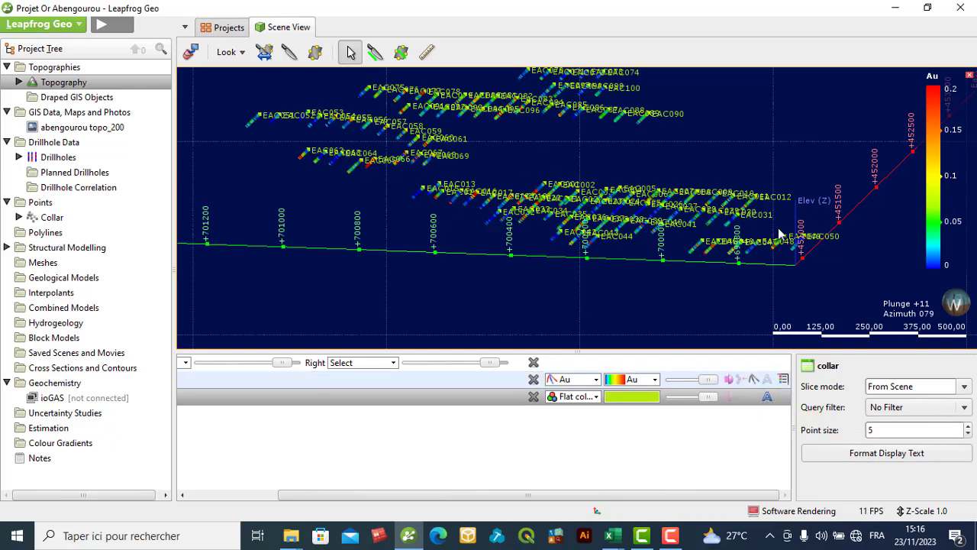
# - Try several flat colours for the collar layer, and settle on a bright green with RGB 105, 232, 21
pyautogui.click(638, 397)
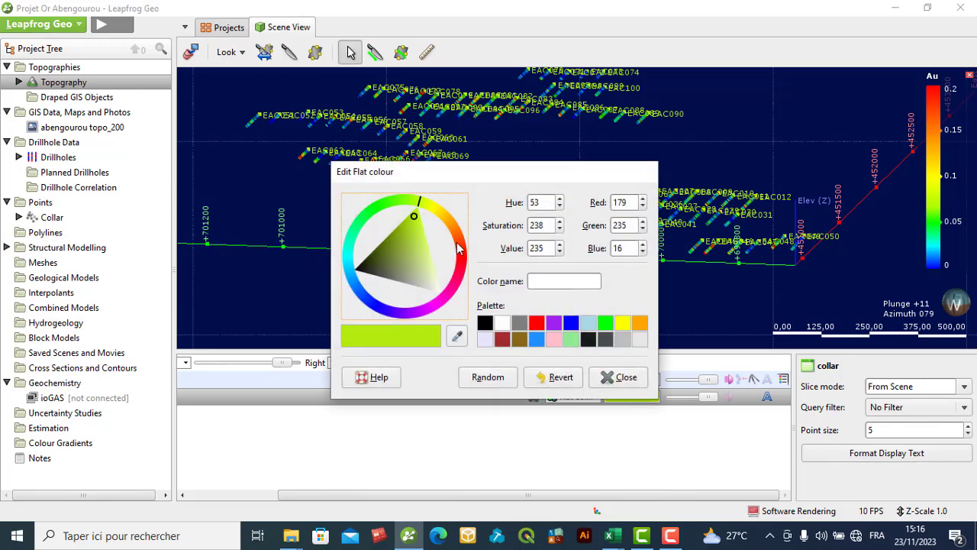
pyautogui.click(456, 243)
pyautogui.click(375, 213)
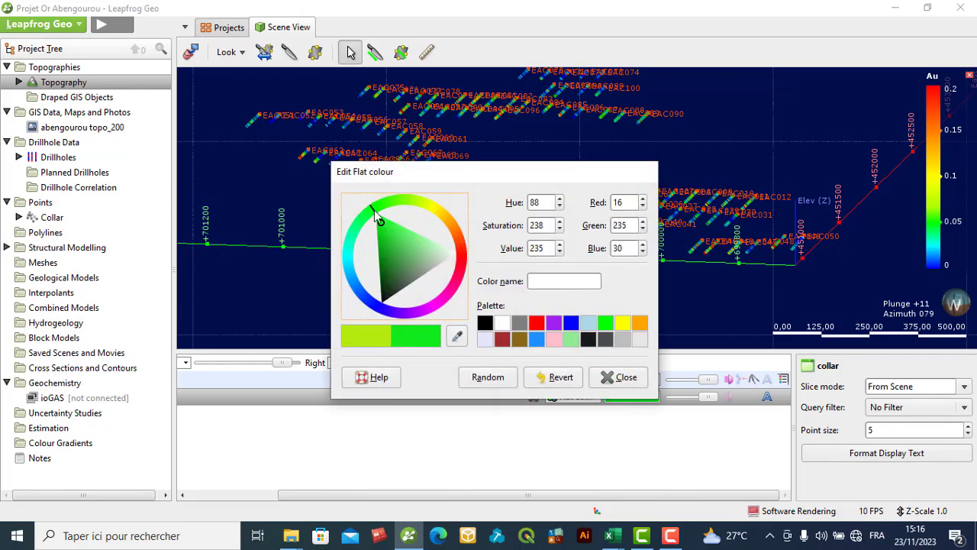
pyautogui.click(384, 303)
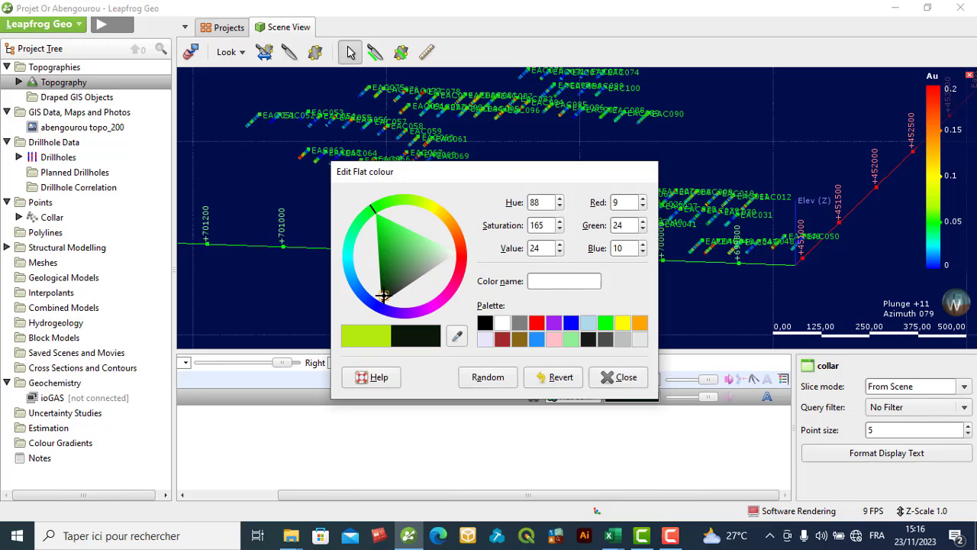
pyautogui.click(424, 247)
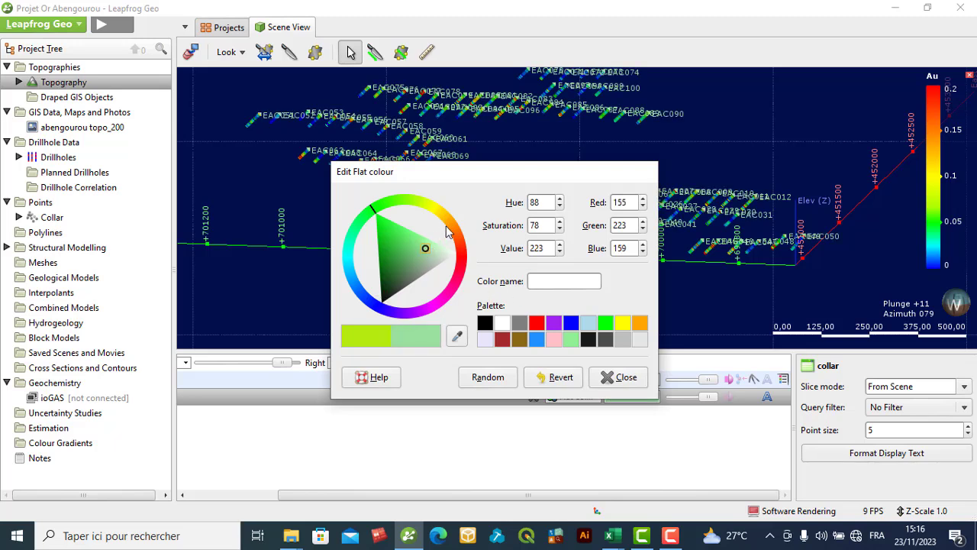
pyautogui.click(450, 225)
pyautogui.click(434, 232)
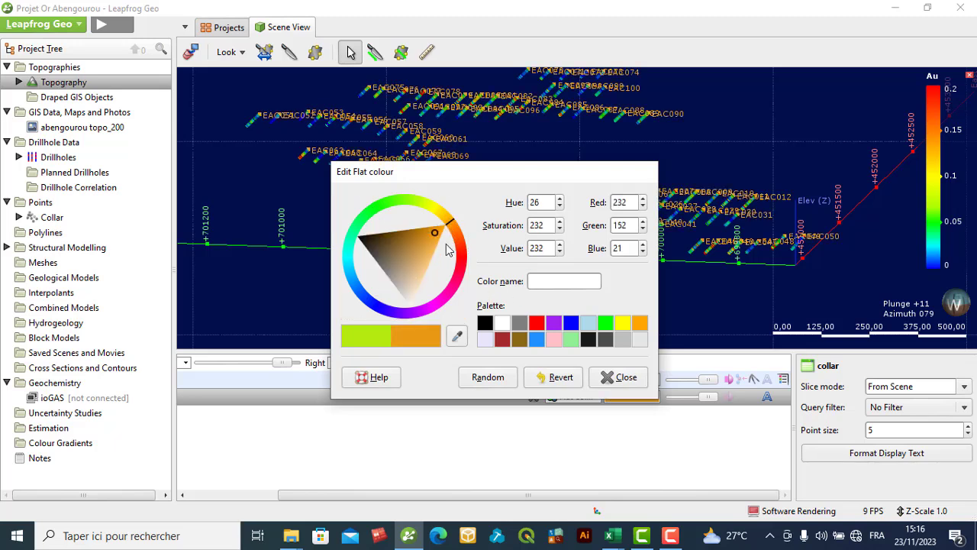
pyautogui.click(460, 250)
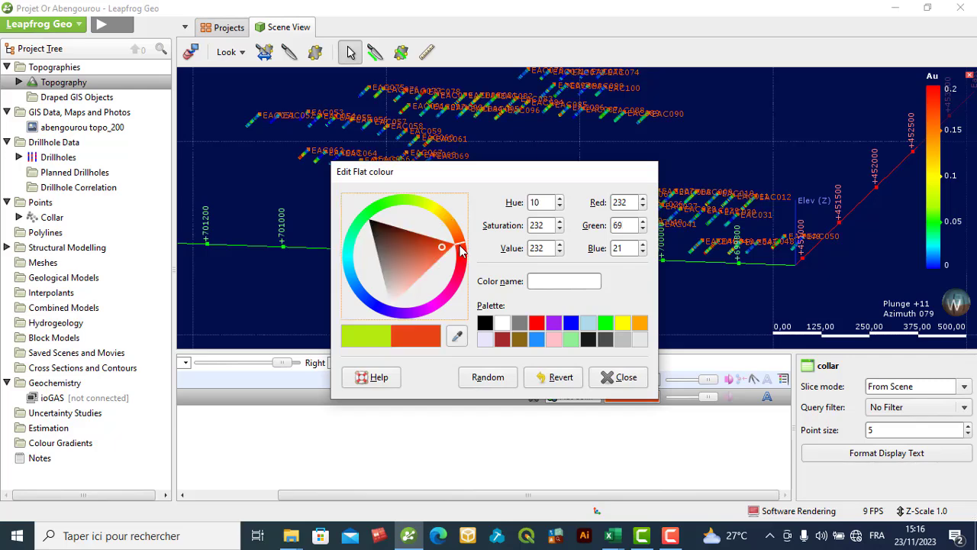
pyautogui.click(399, 198)
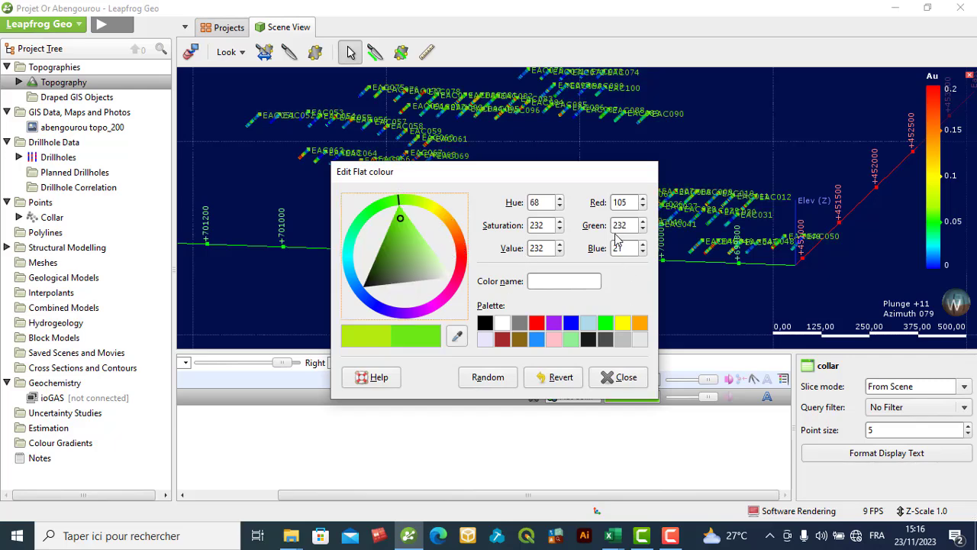
pyautogui.click(621, 379)
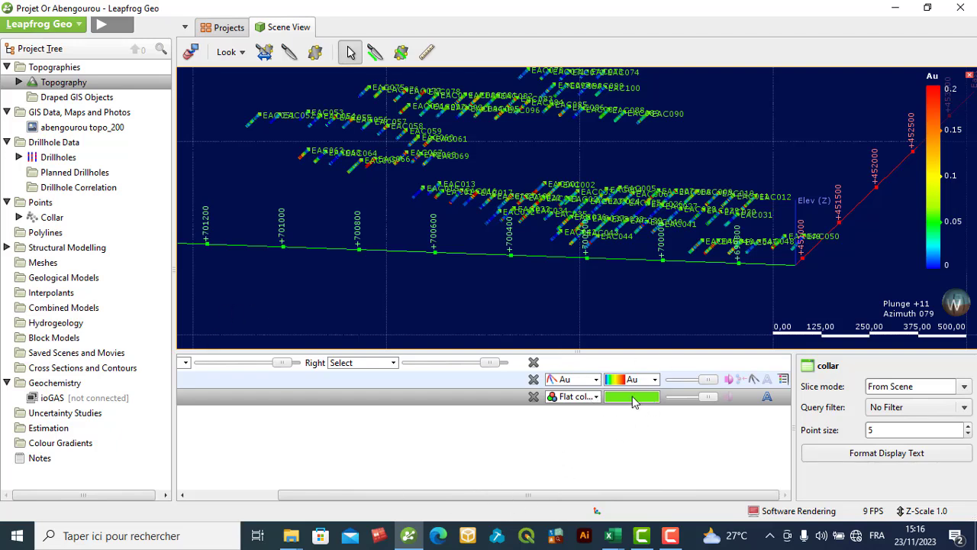
# - Colour the collars by holeid for comparison, and return them to the flat colour
pyautogui.click(597, 397)
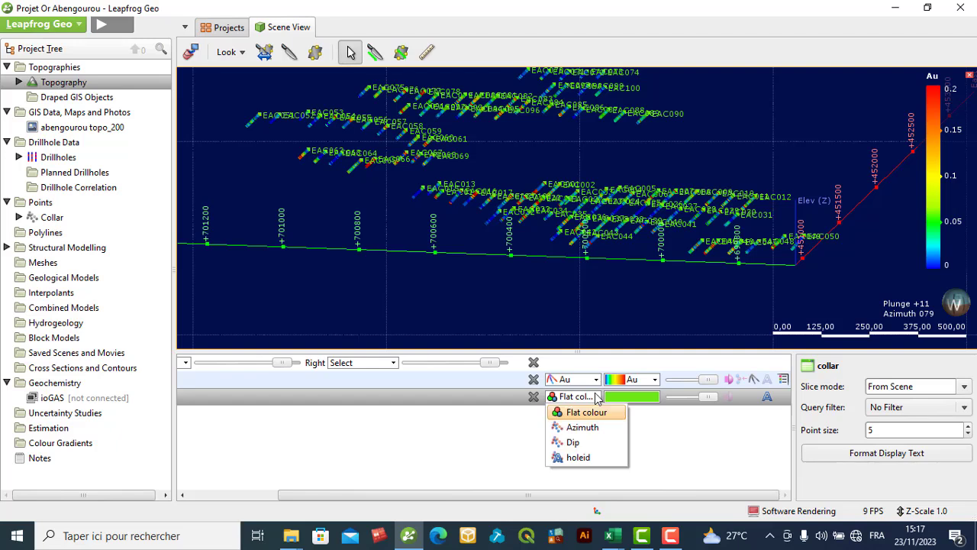
pyautogui.click(581, 458)
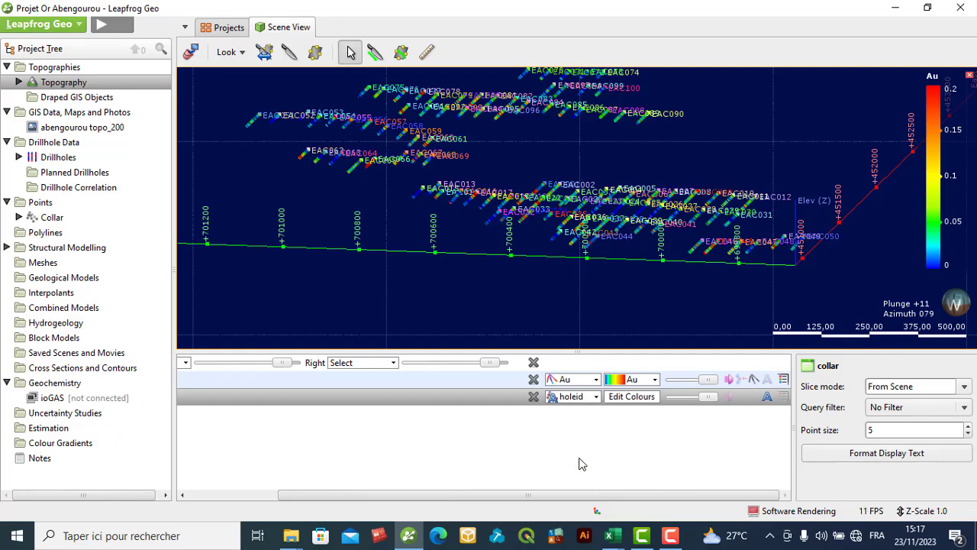
pyautogui.click(595, 397)
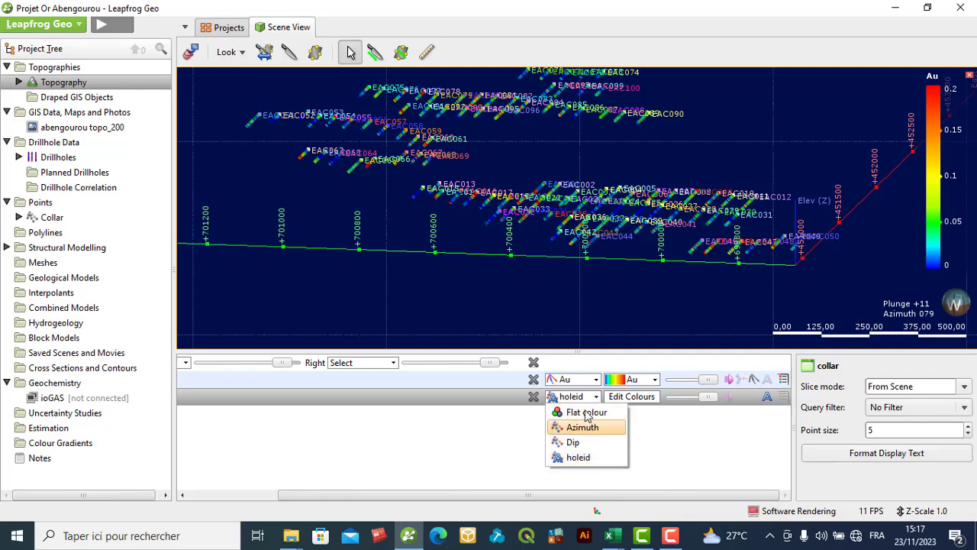
pyautogui.click(585, 412)
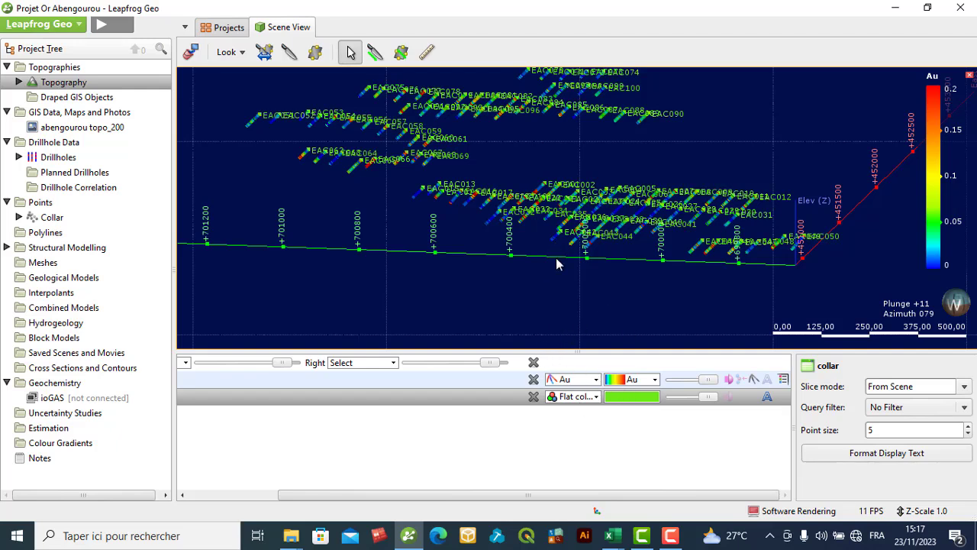
# - Display the Assay drillholes in a flat colour for comparison, and colour them by Au again
pyautogui.click(597, 381)
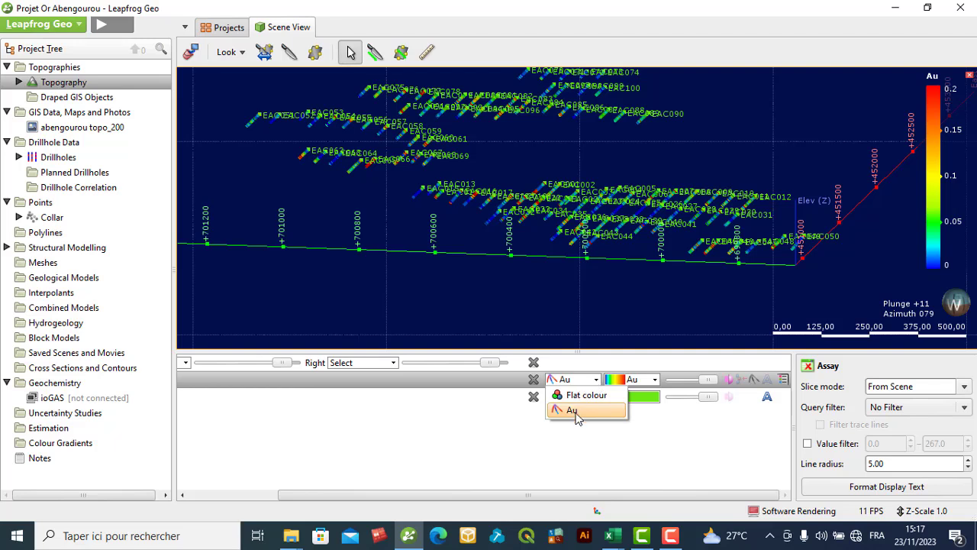
pyautogui.click(582, 395)
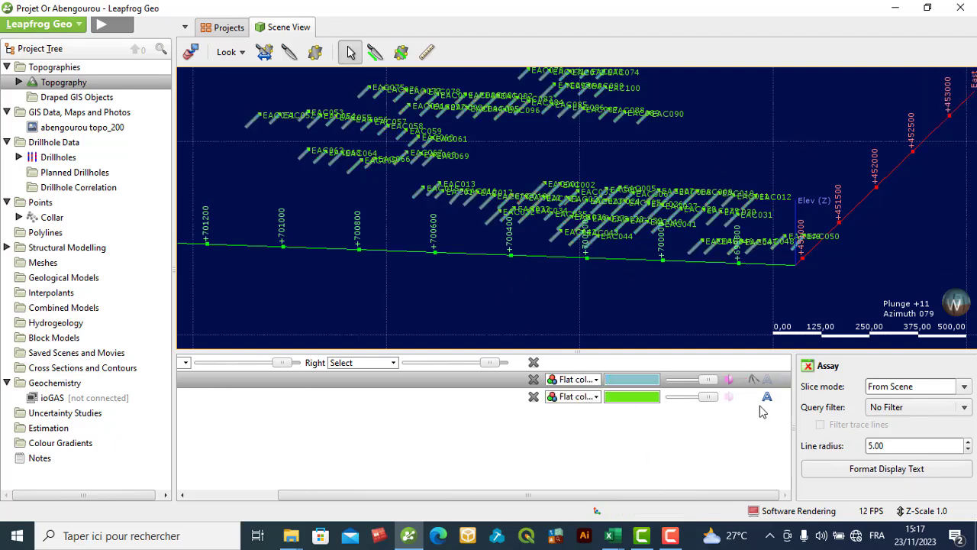
pyautogui.click(670, 535)
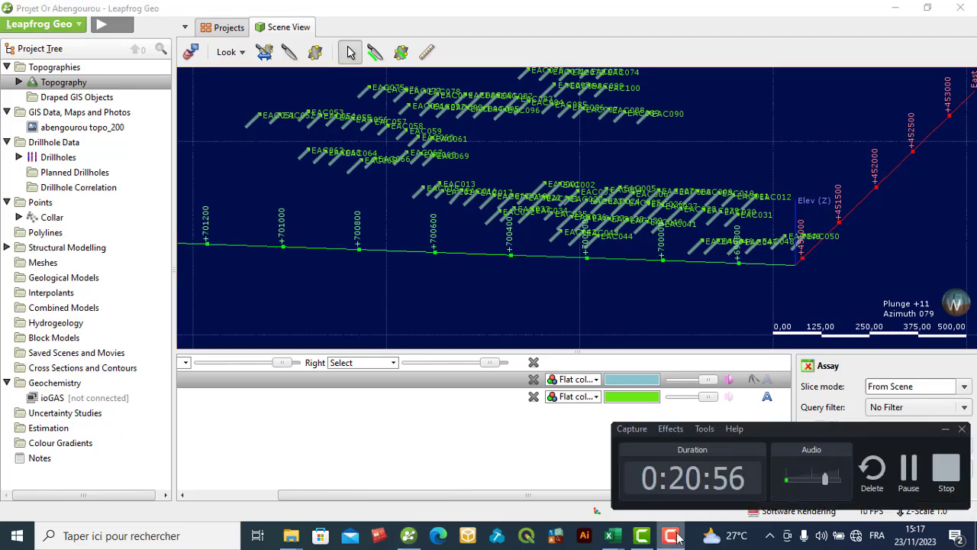
pyautogui.click(906, 471)
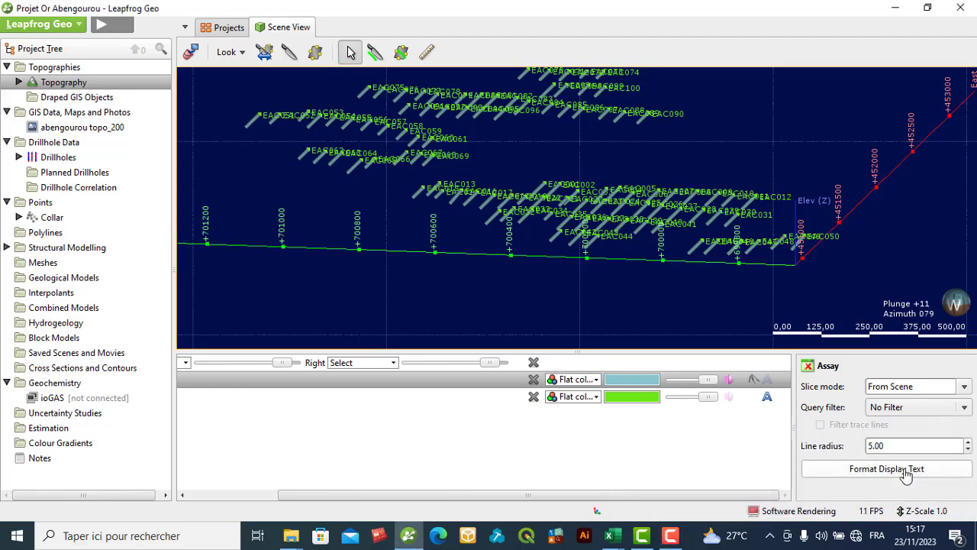
pyautogui.click(598, 379)
pyautogui.click(574, 412)
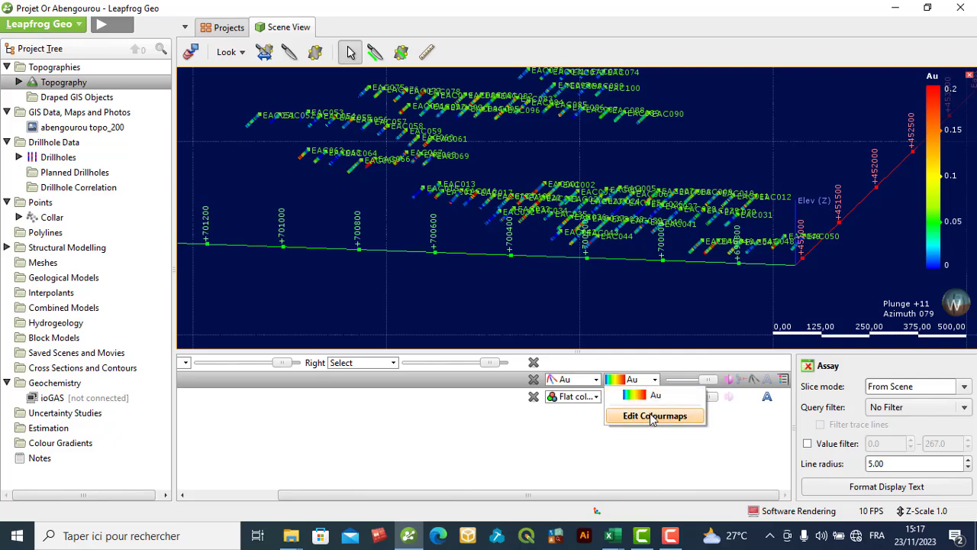
# - Edit the Assay layer's Au colourmap to use the built-in Jet gradient
pyautogui.click(655, 379)
pyautogui.click(655, 416)
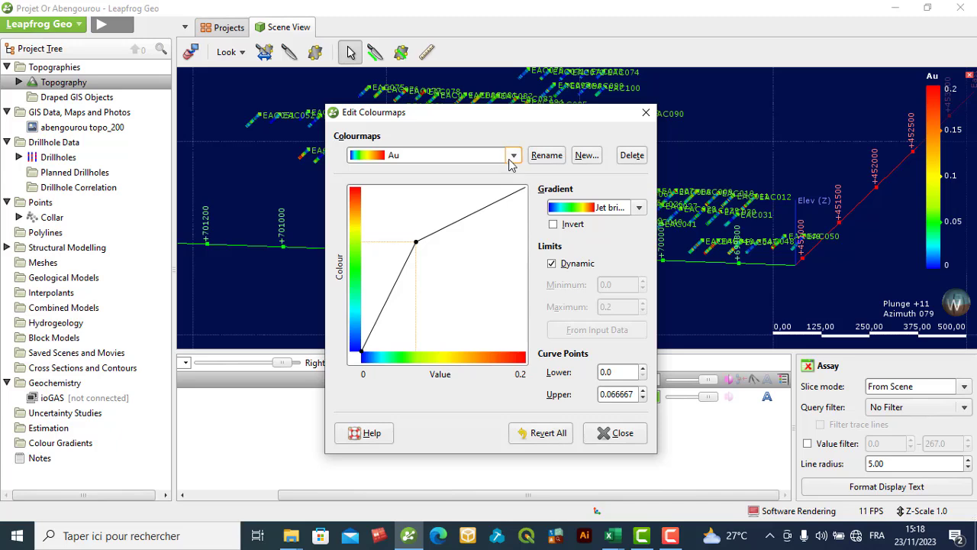
pyautogui.click(514, 156)
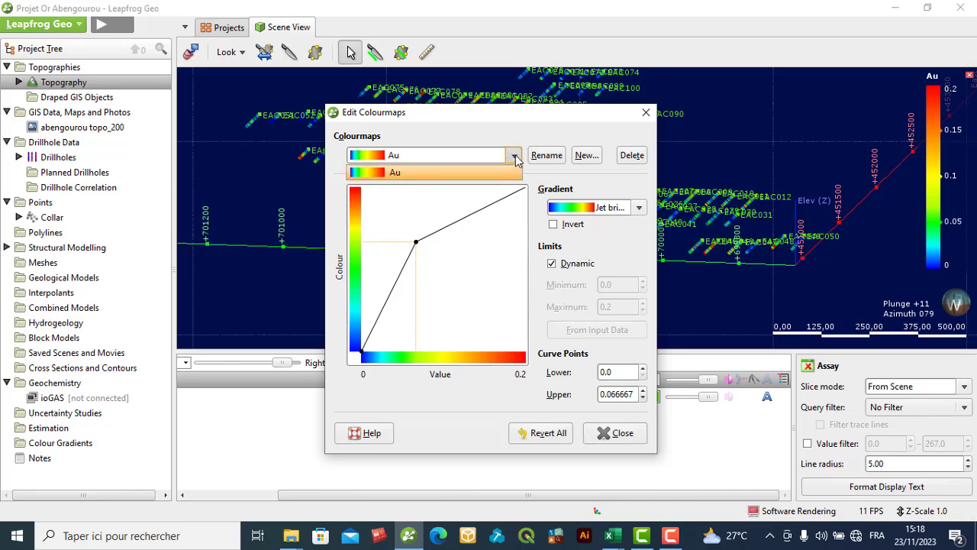
pyautogui.click(514, 157)
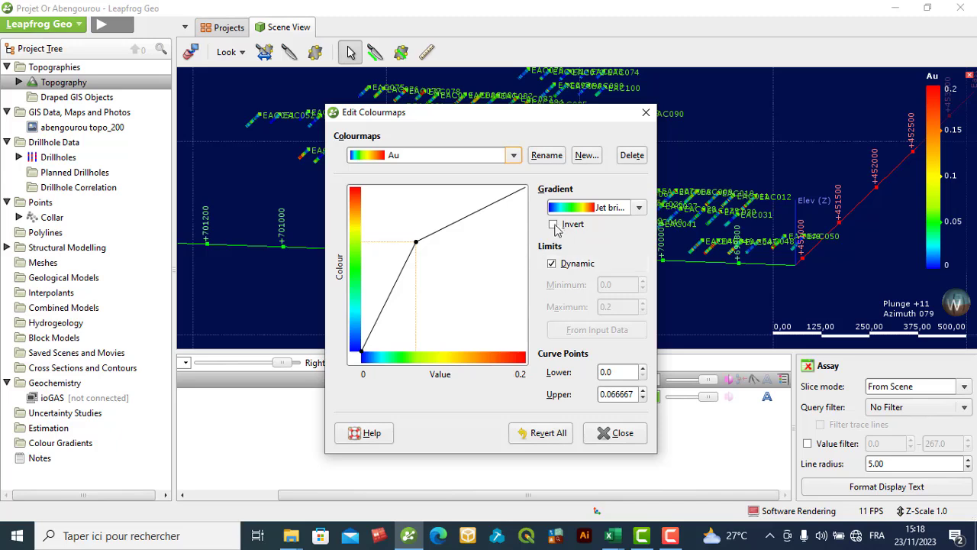
pyautogui.click(639, 208)
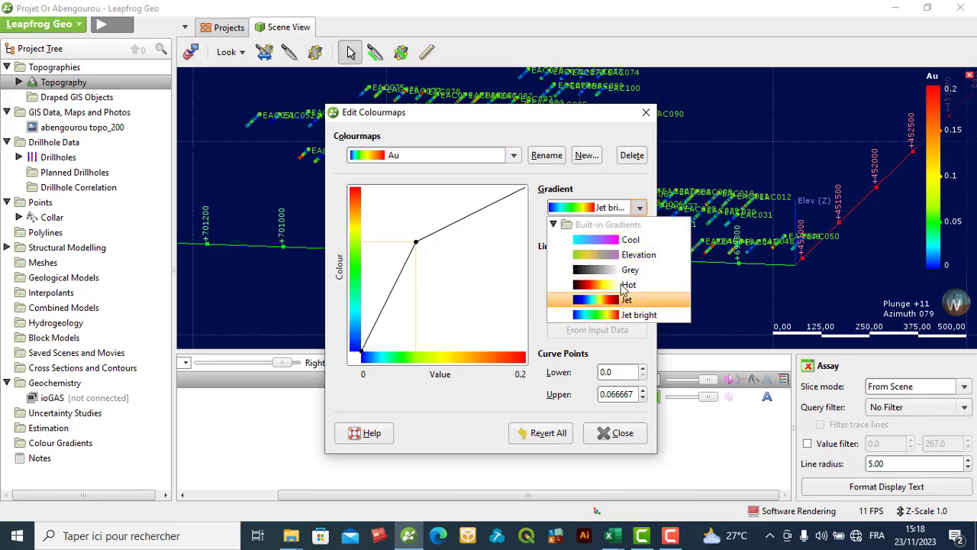
pyautogui.click(615, 305)
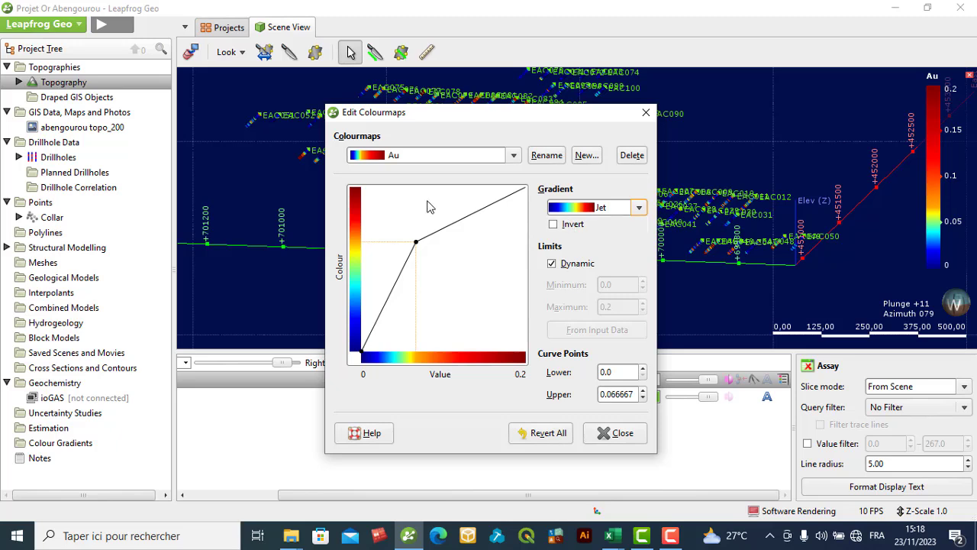
pyautogui.click(621, 436)
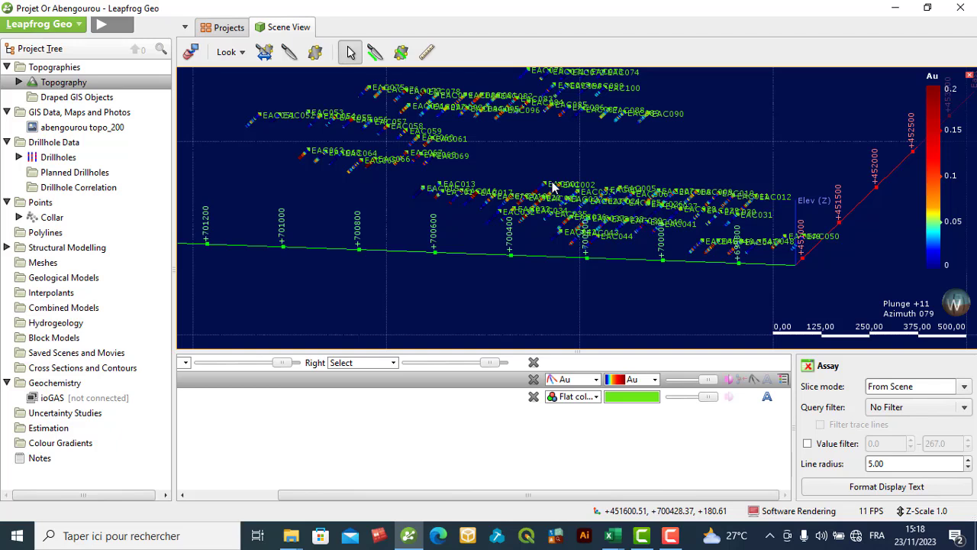
pyautogui.click(671, 536)
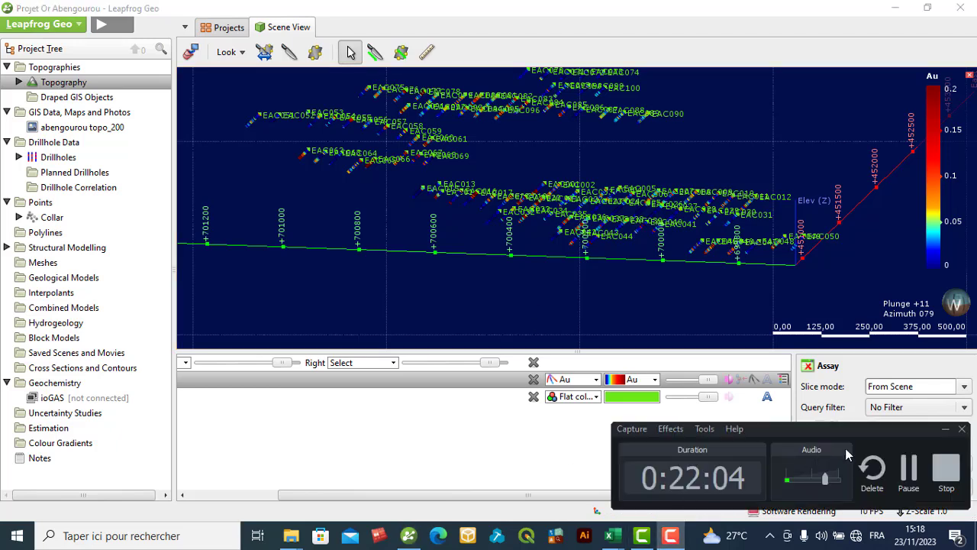